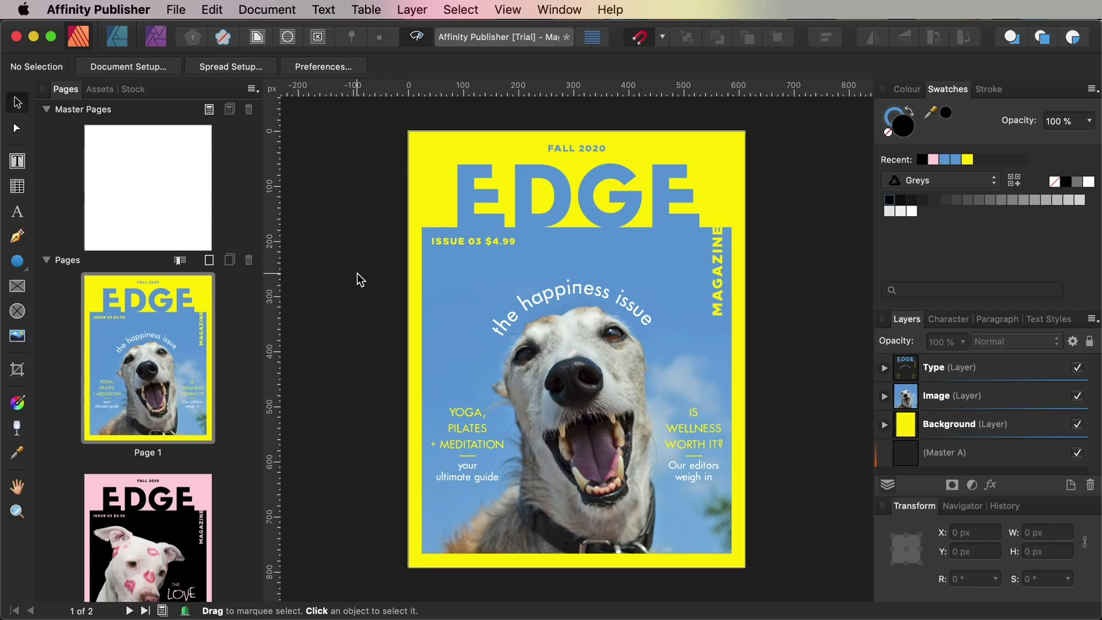
Leave Preview mode so the cover's frame outlines and guides show
{"action": "key", "text": "w"}
{"action": "scroll", "coordinate": [357, 273], "scroll_direction": "right", "scroll_amount": 2}
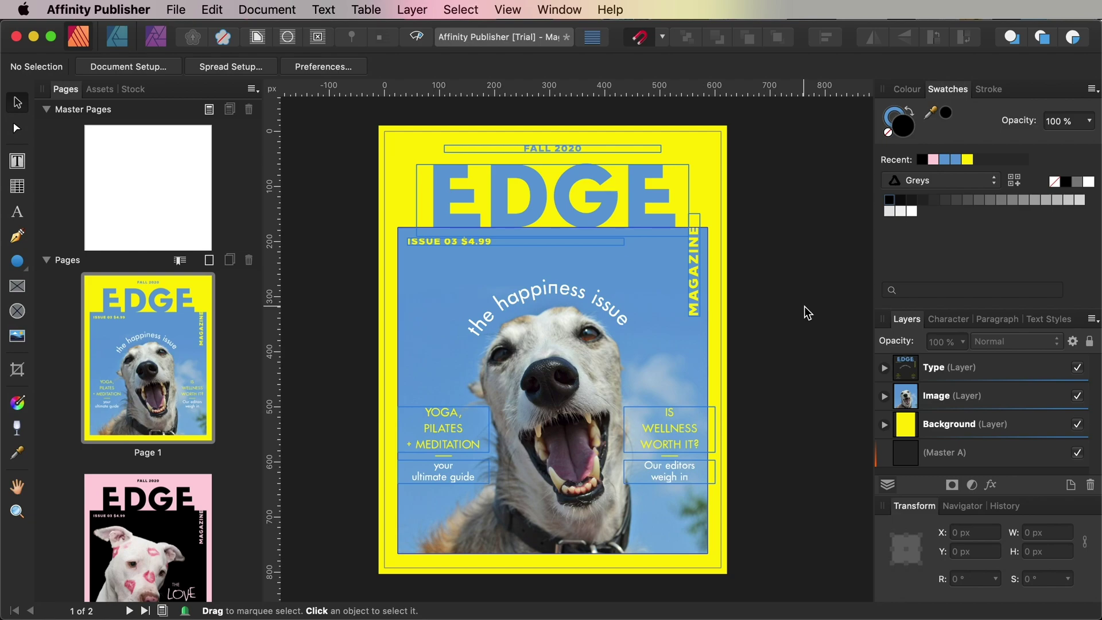
Start a new 612 × 792 px document with units set to pixels
{"action": "left_click", "coordinate": [173, 9]}
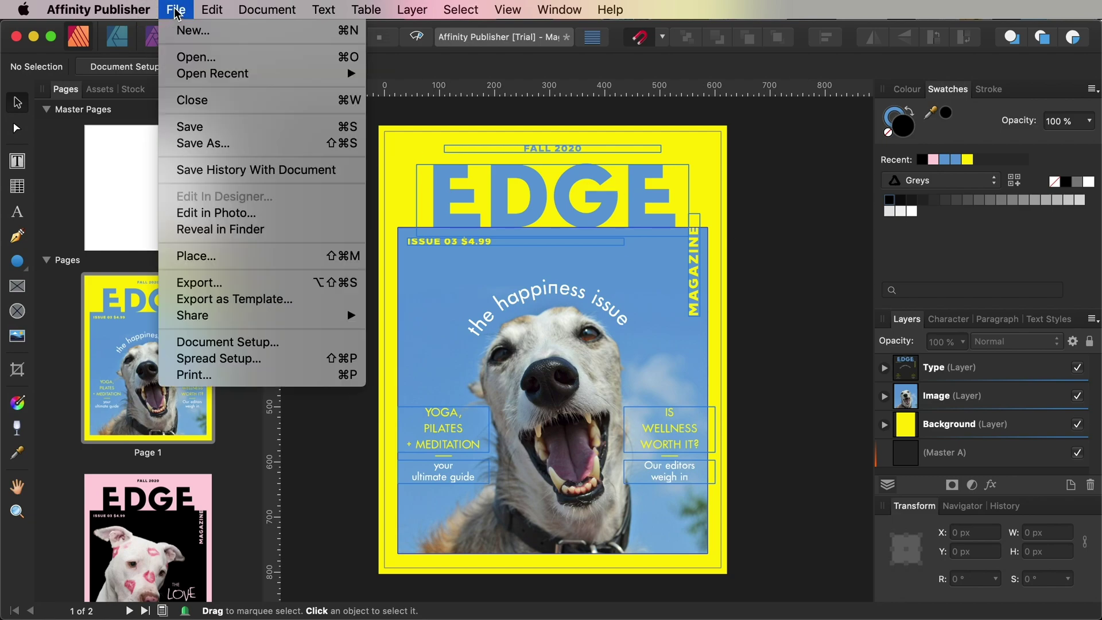
{"action": "left_click", "coordinate": [185, 27]}
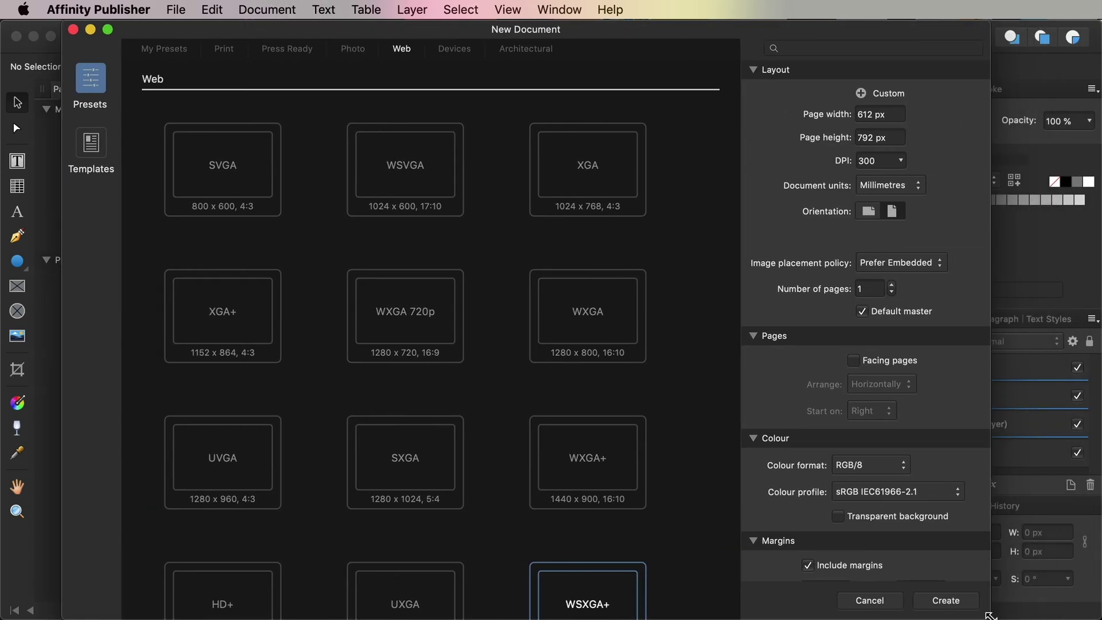
{"action": "left_click_drag", "start_coordinate": [990, 615], "coordinate": [1010, 609]}
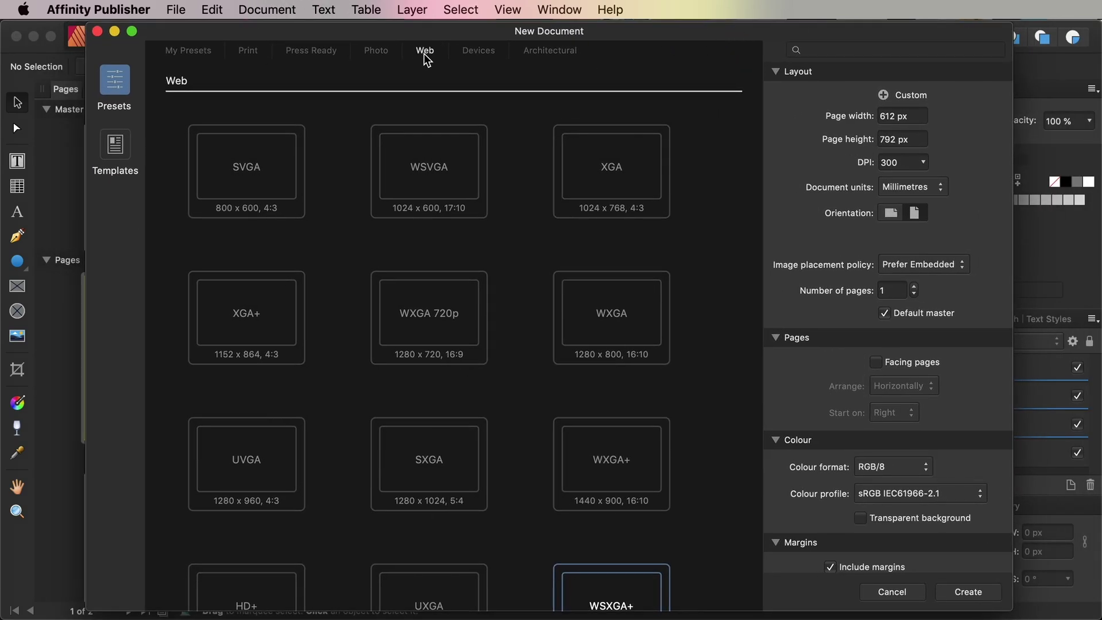
{"action": "left_click", "coordinate": [430, 51]}
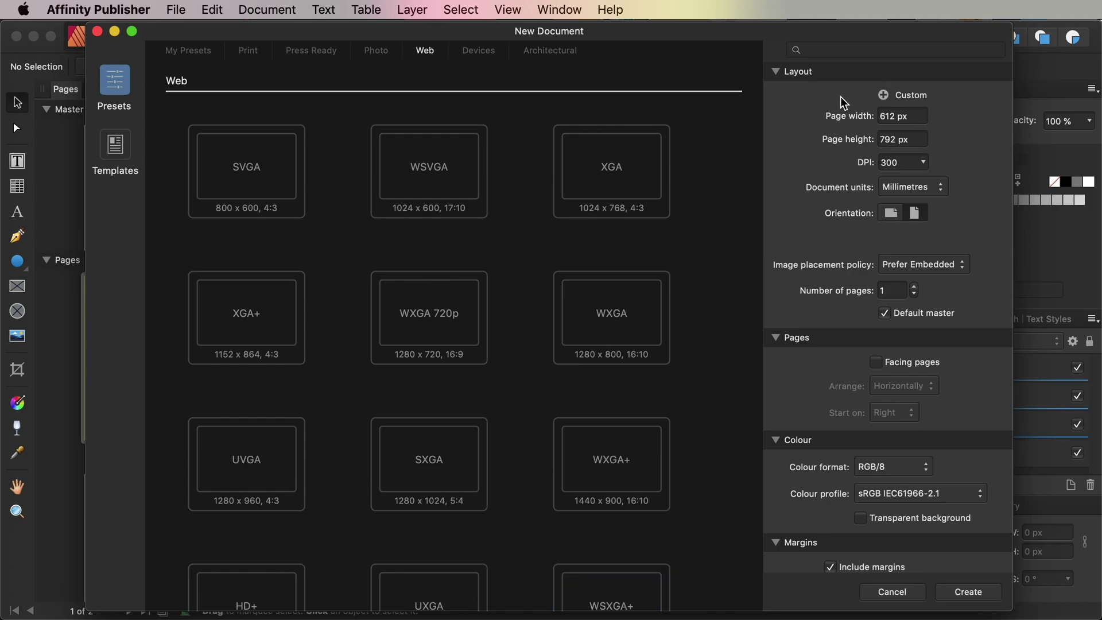
{"action": "left_click", "coordinate": [897, 116]}
{"action": "left_click_drag", "start_coordinate": [913, 141], "coordinate": [901, 140]}
{"action": "left_click", "coordinate": [930, 188]}
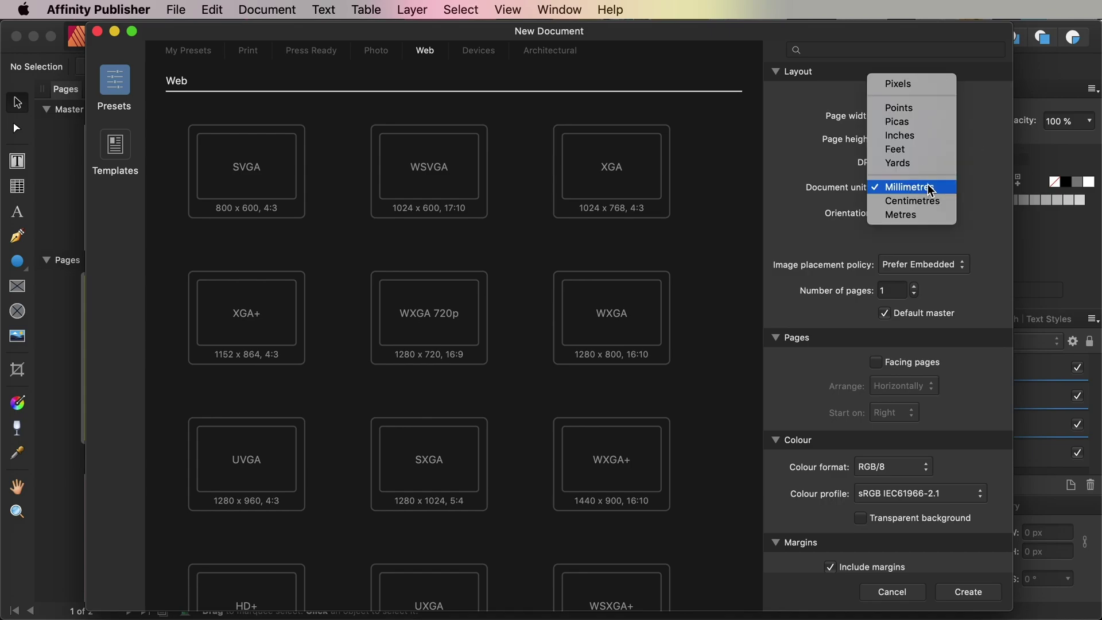
{"action": "left_click", "coordinate": [921, 84]}
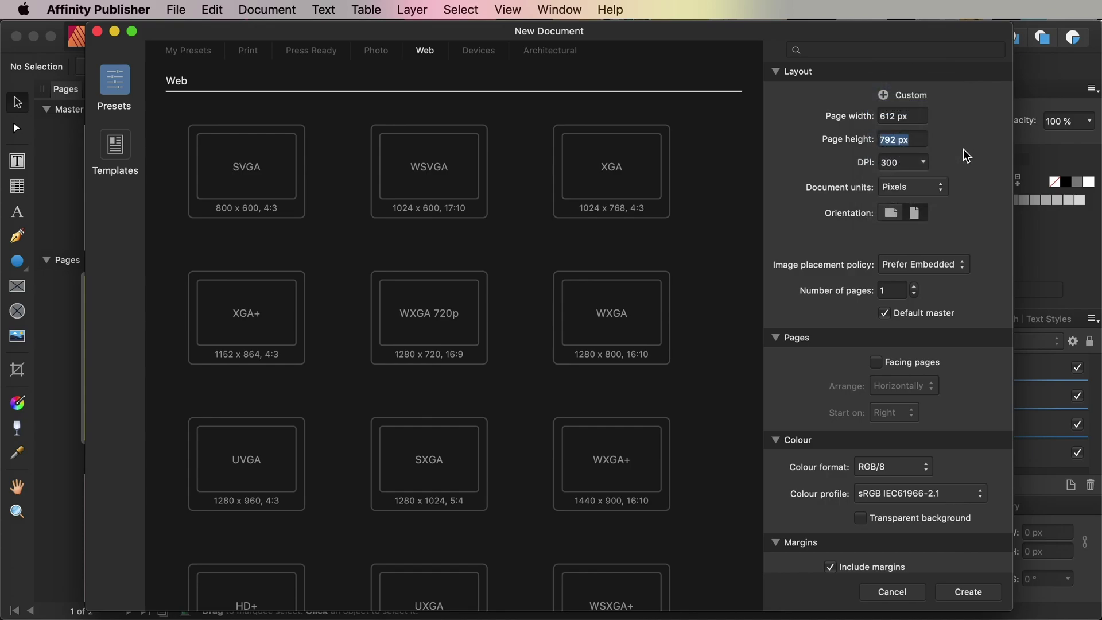
{"action": "scroll", "coordinate": [959, 153], "scroll_direction": "down", "scroll_amount": 5}
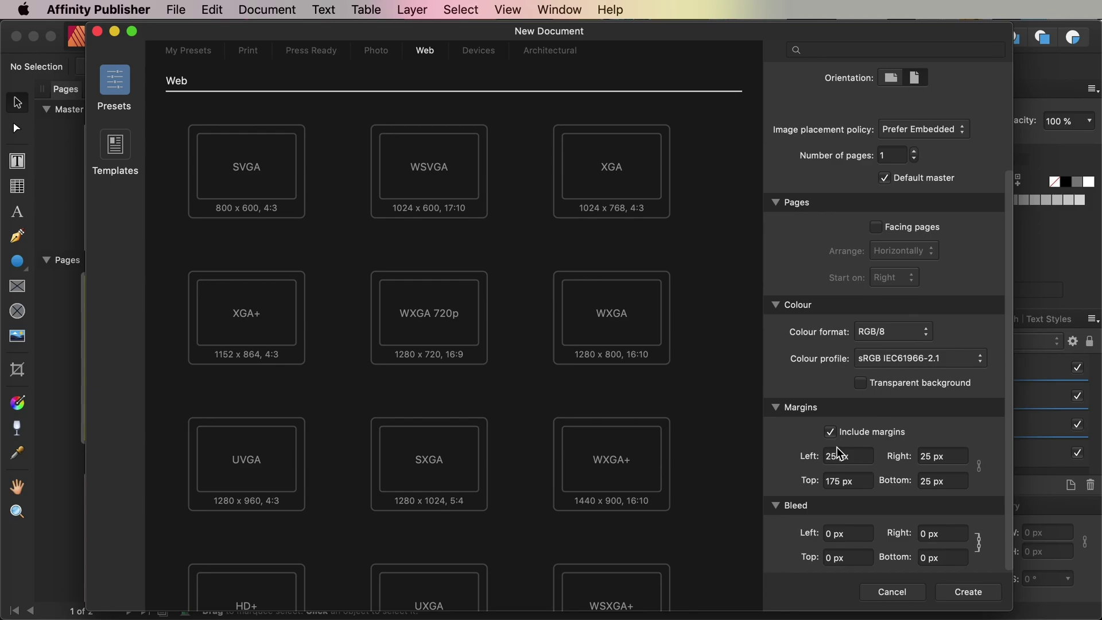
Give it 25 px margins with a 175 px top margin and create it
{"action": "left_click", "coordinate": [830, 431]}
{"action": "left_click", "coordinate": [830, 432]}
{"action": "left_click_drag", "start_coordinate": [858, 458], "coordinate": [820, 458]}
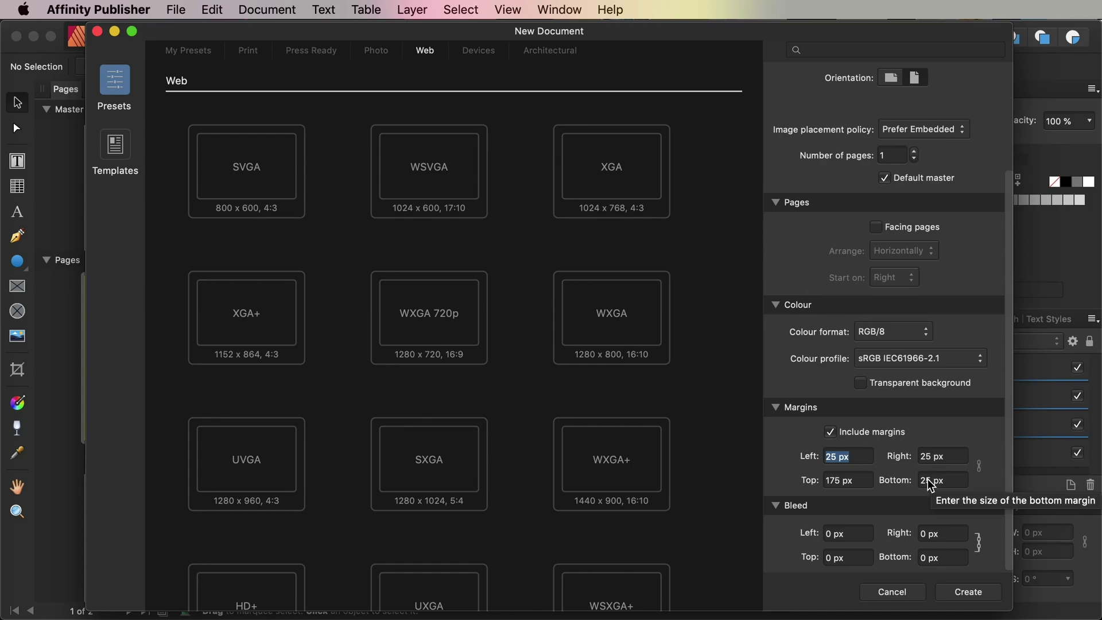
{"action": "left_click_drag", "start_coordinate": [850, 482], "coordinate": [825, 482]}
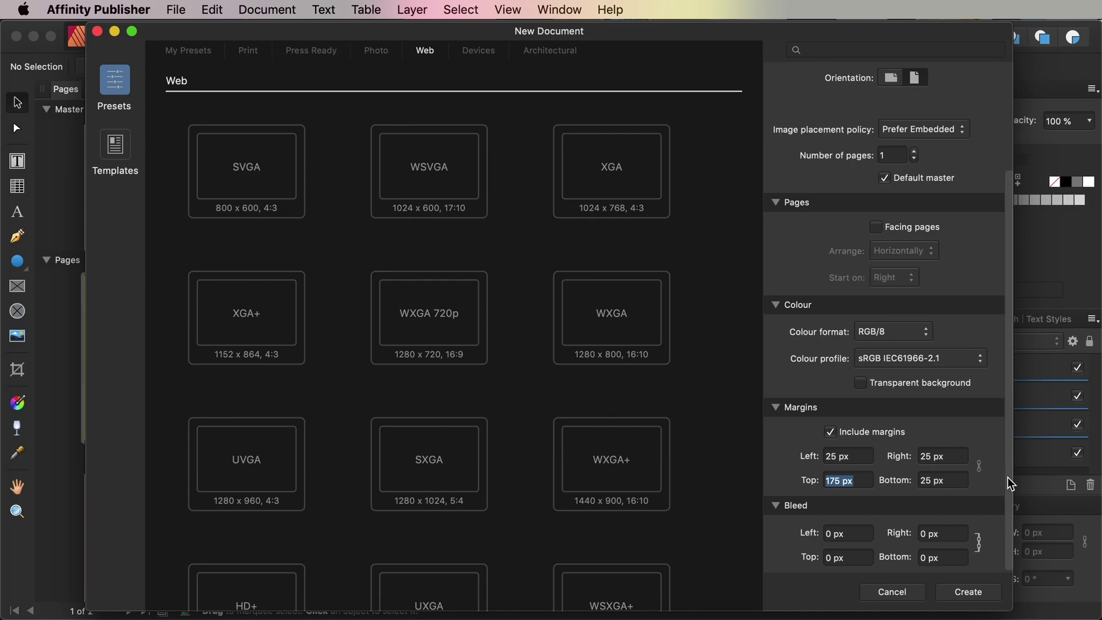
{"action": "left_click", "coordinate": [970, 592]}
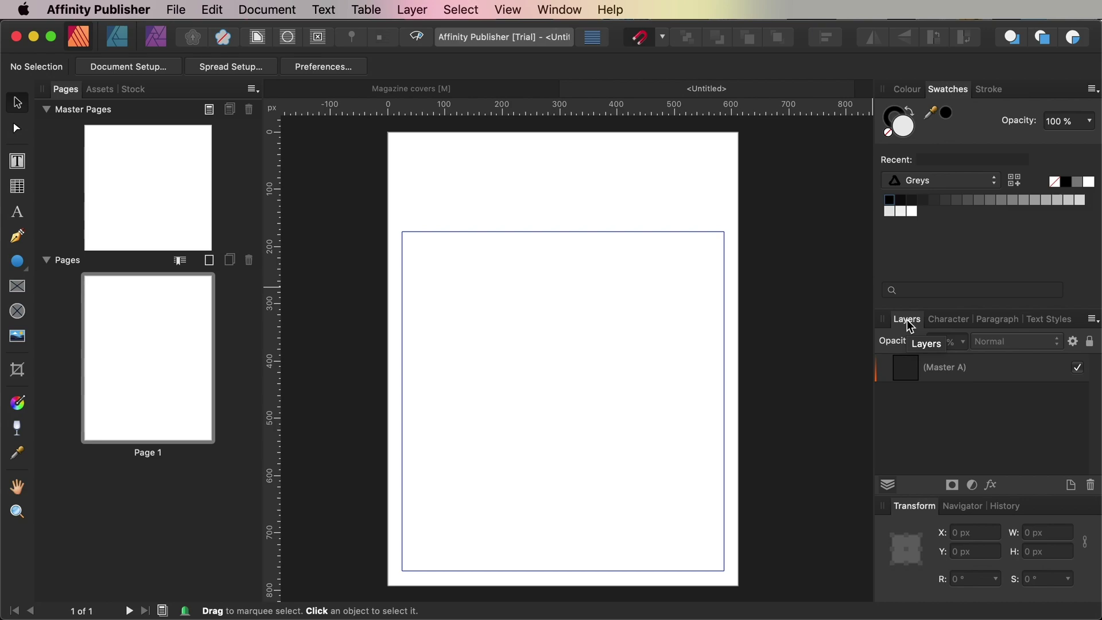
Add a Background layer and an Image layer above it
{"action": "double_click", "coordinate": [157, 379]}
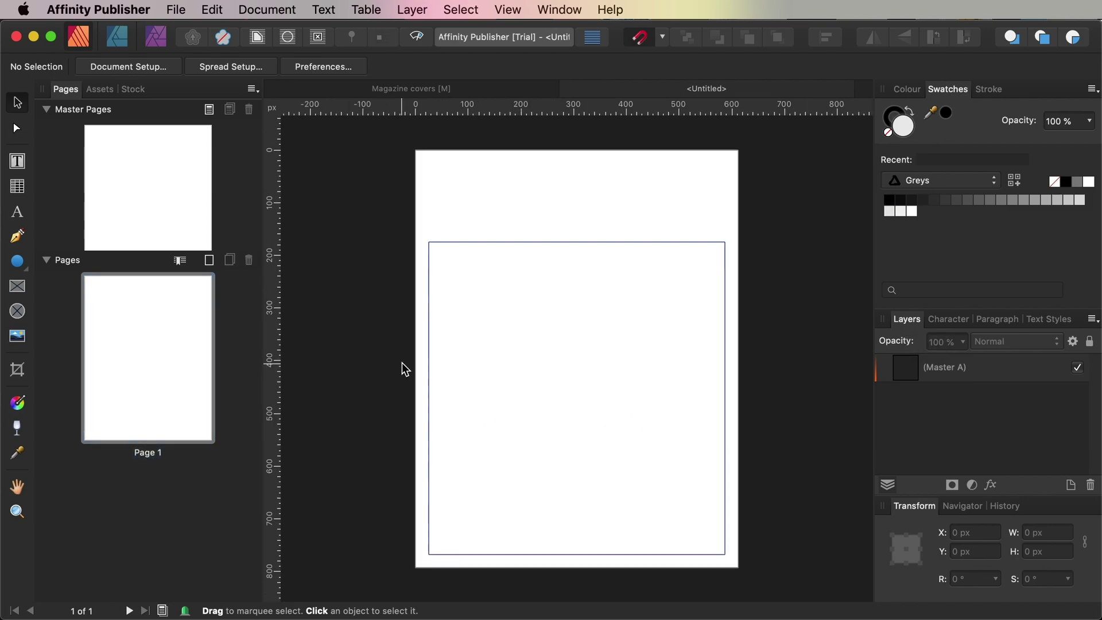
{"action": "left_click", "coordinate": [1074, 486]}
{"action": "double_click", "coordinate": [937, 367]}
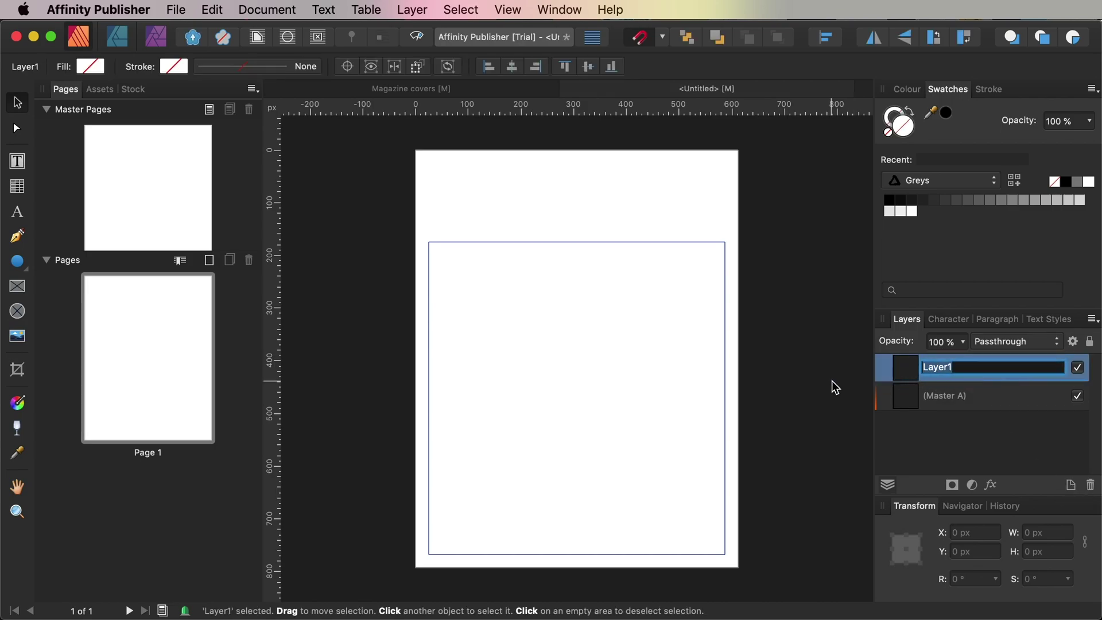
{"action": "type", "text": "Background"}
{"action": "key", "text": "Return"}
{"action": "left_click", "coordinate": [1071, 486]}
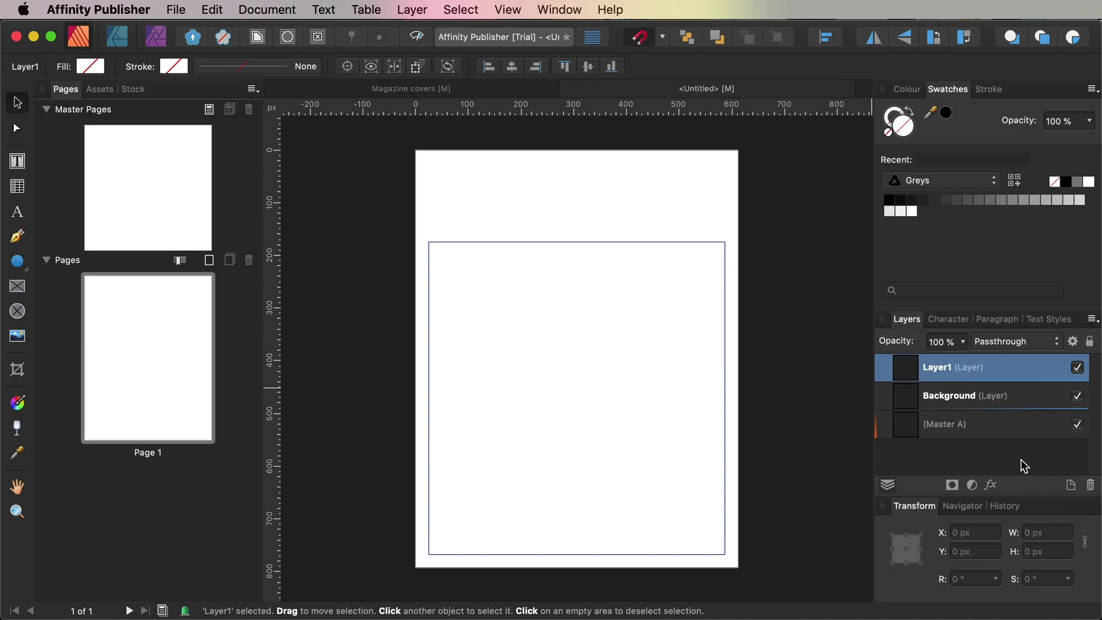
{"action": "double_click", "coordinate": [935, 367]}
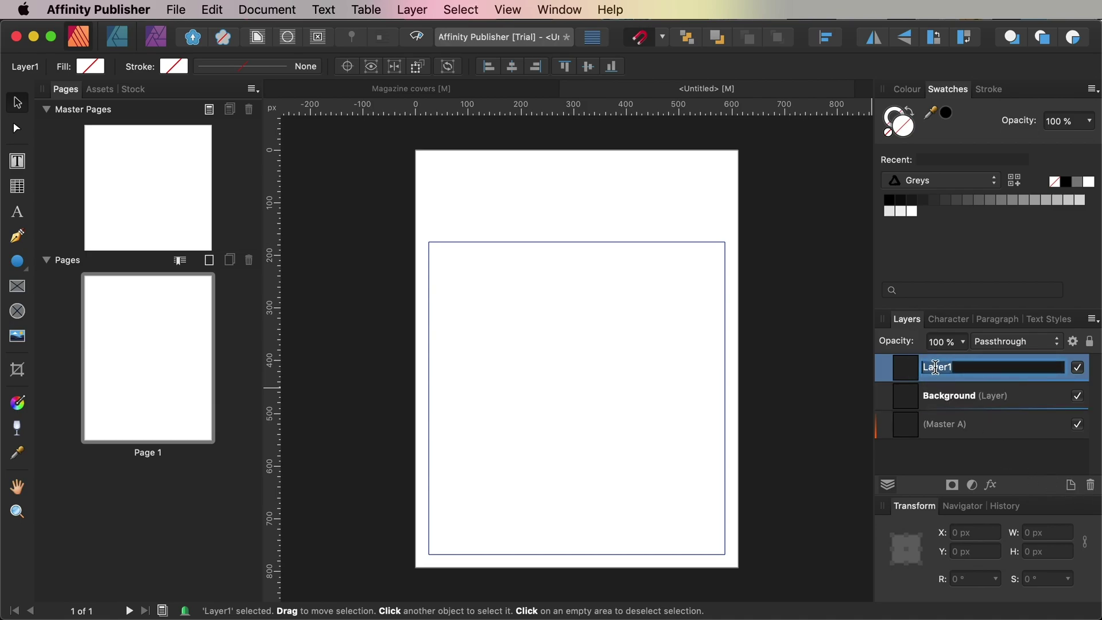
{"action": "type", "text": "Image"}
{"action": "key", "text": "Return"}
Add a Type layer on top, then lock the Type and Image layers
{"action": "left_click", "coordinate": [1071, 486]}
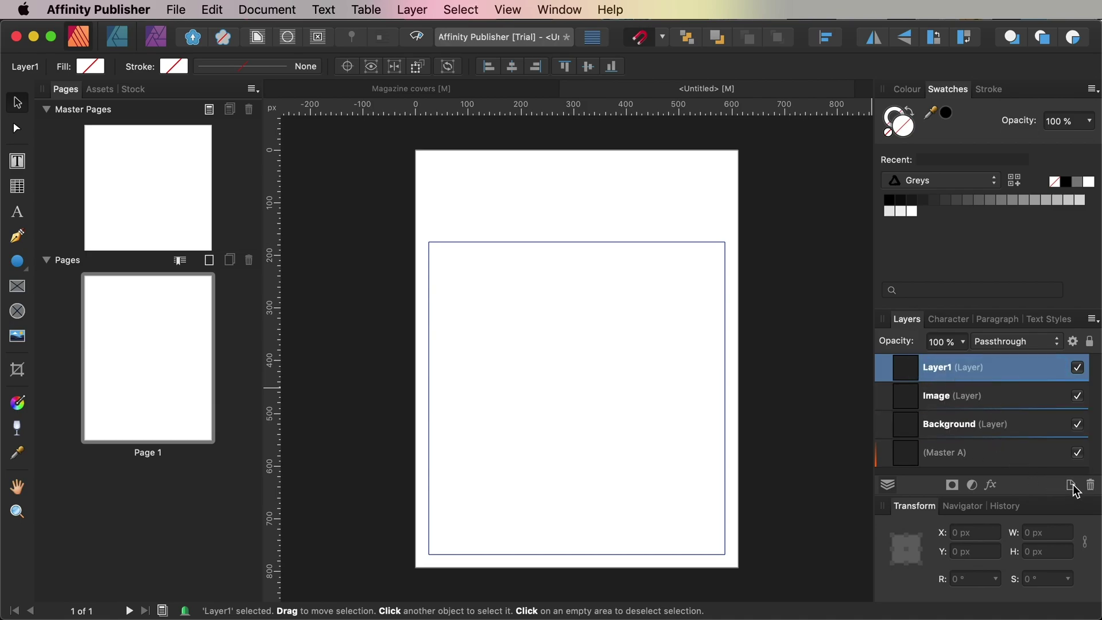
{"action": "double_click", "coordinate": [937, 368]}
{"action": "type", "text": "Type"}
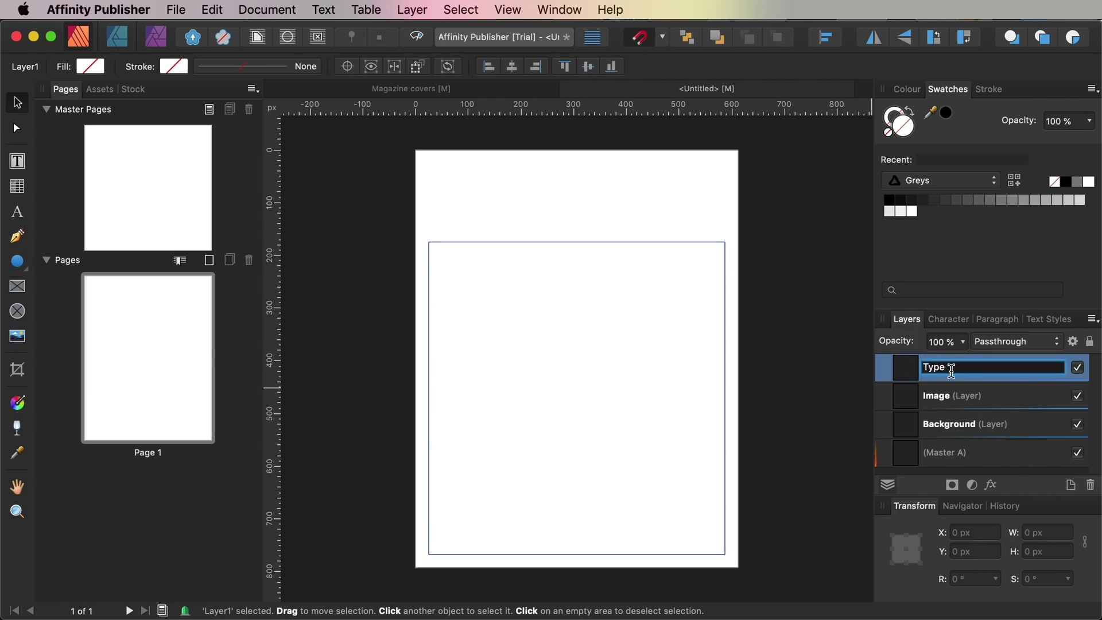
{"action": "key", "text": "Return"}
{"action": "left_click", "coordinate": [1034, 401], "text": "shift"}
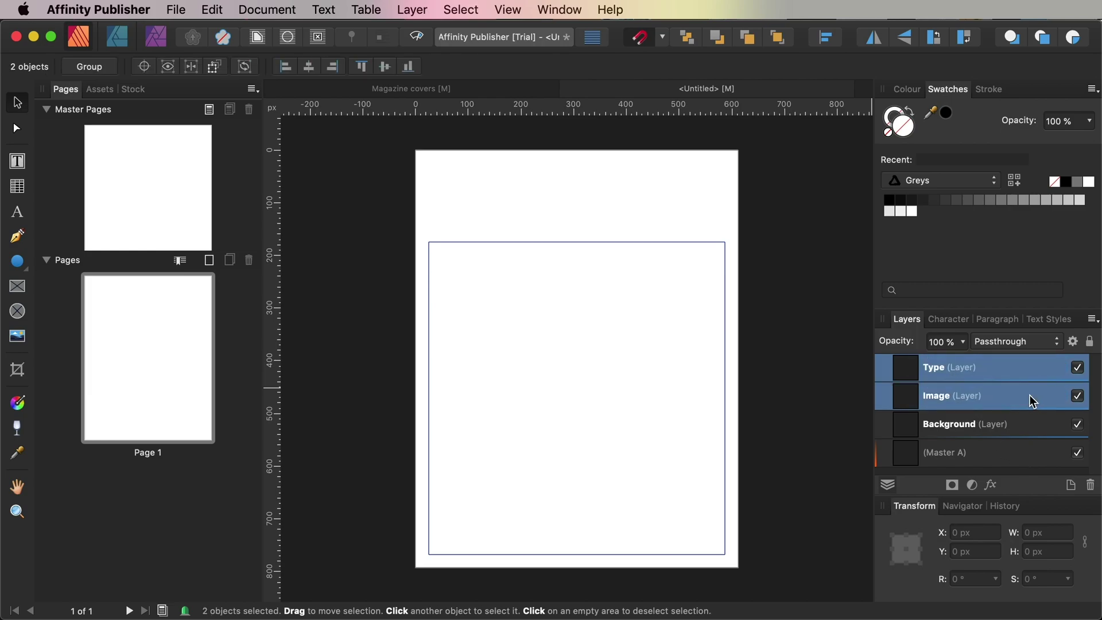
{"action": "left_click", "coordinate": [1091, 343]}
{"action": "left_click", "coordinate": [1023, 426]}
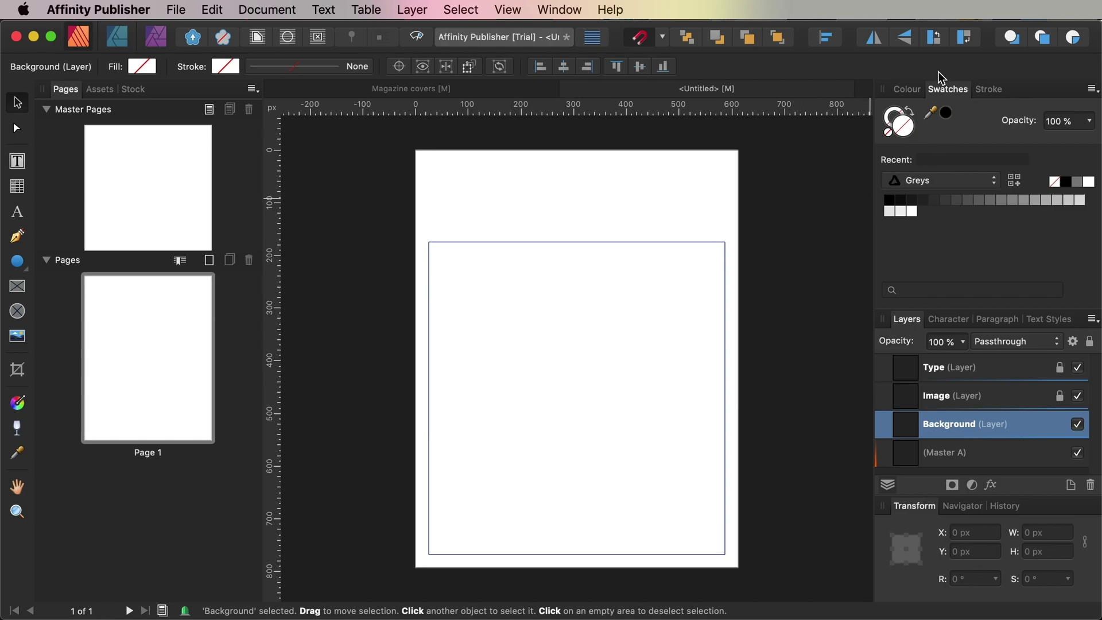
Start a new global colour and name it Acid Yellow
{"action": "left_click", "coordinate": [1092, 89]}
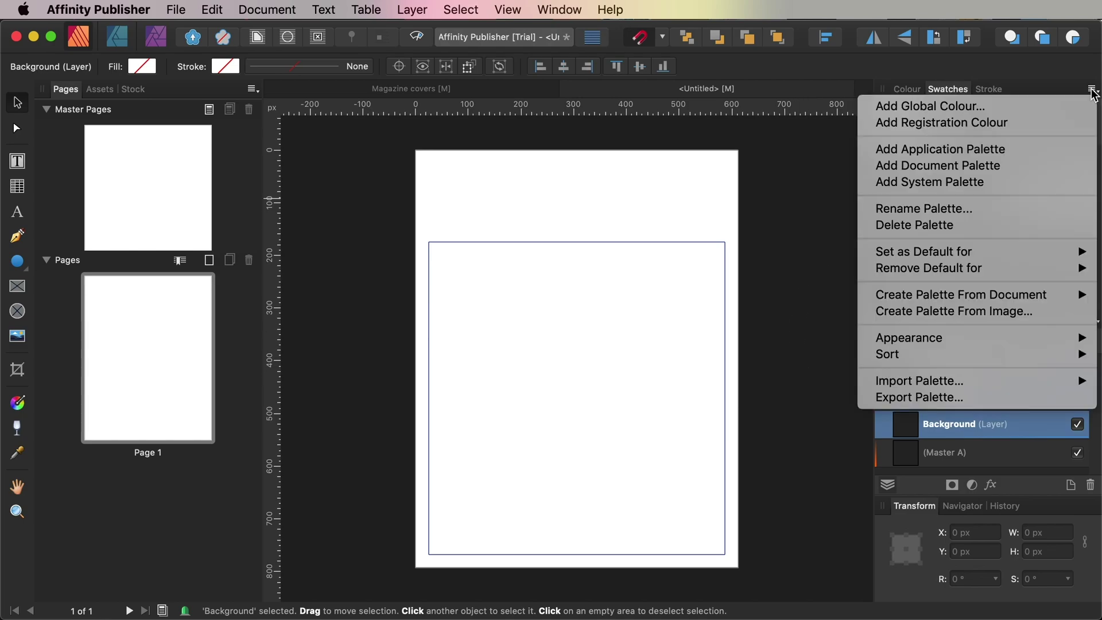
{"action": "left_click", "coordinate": [1008, 106]}
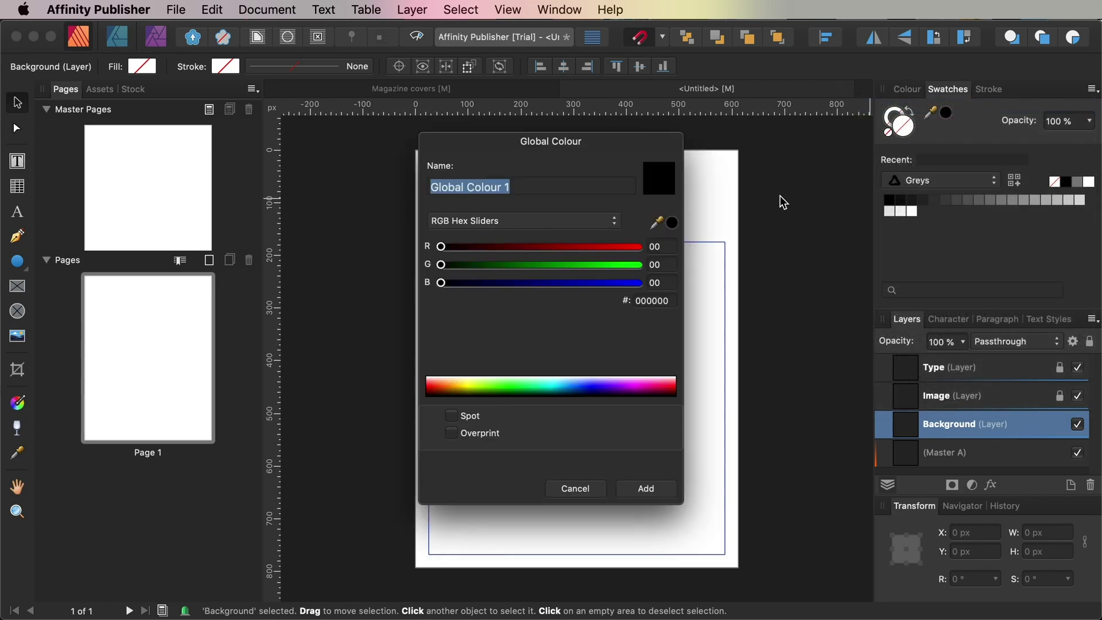
{"action": "left_click_drag", "start_coordinate": [592, 156], "coordinate": [613, 187]}
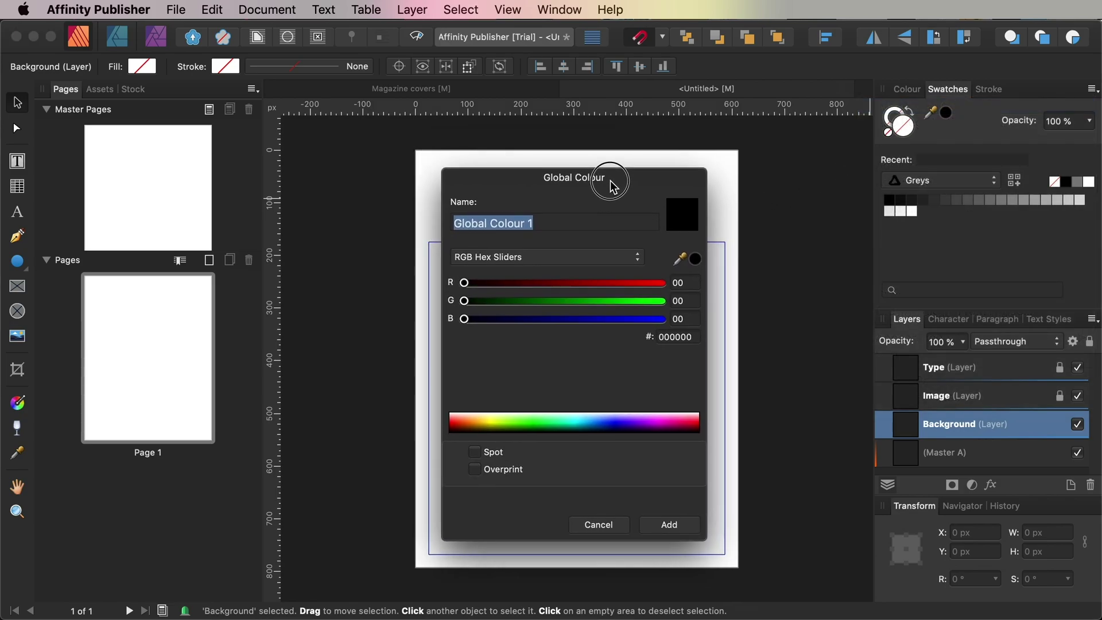
{"action": "type", "text": "Ac"}
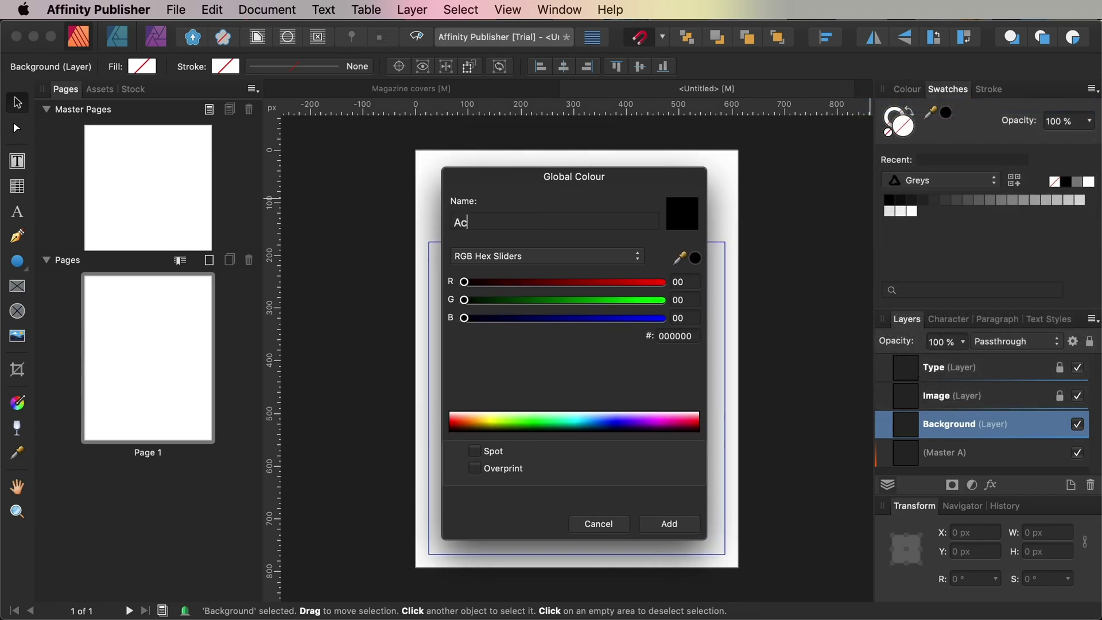
{"action": "type", "text": "ELLOW"}
{"action": "key", "text": "BackSpace"}
{"action": "key", "text": "BackSpace"}
{"action": "key", "text": "BackSpace"}
{"action": "type", "text": "Yellow"}
Set Acid Yellow to RGB 254, 236, 2 and add it to the swatches
{"action": "left_click", "coordinate": [598, 259]}
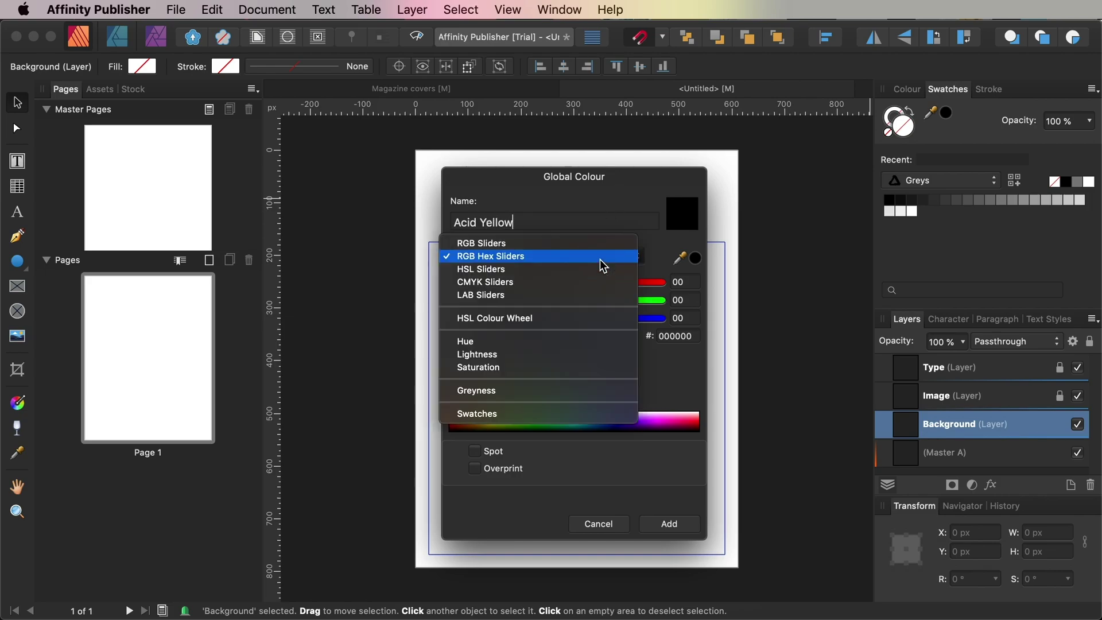
{"action": "left_click", "coordinate": [591, 246]}
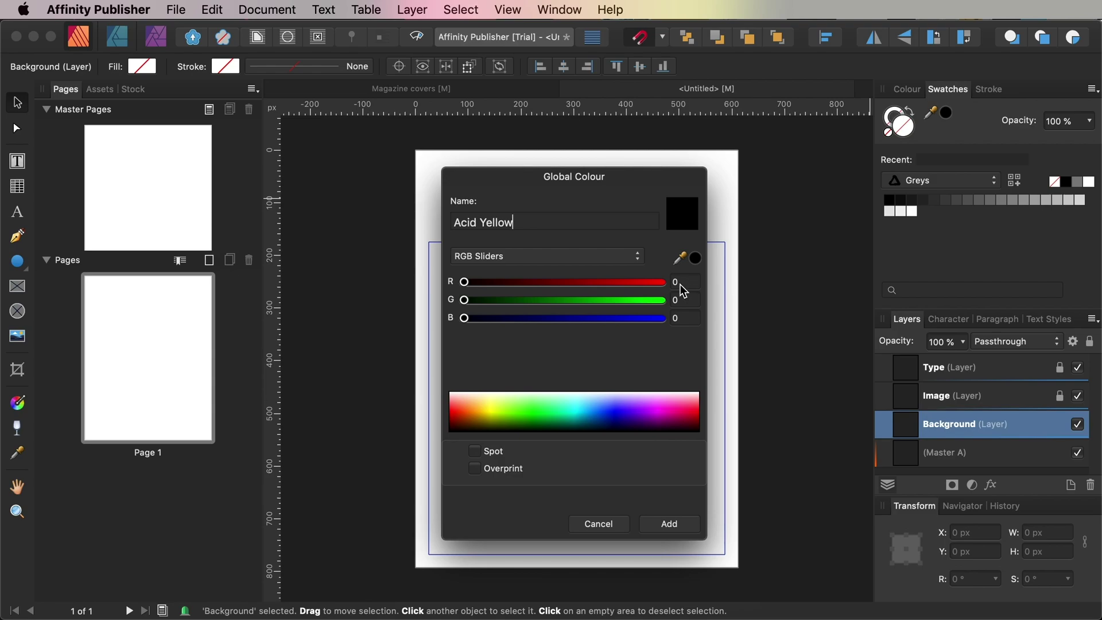
{"action": "left_click", "coordinate": [680, 285]}
{"action": "type", "text": "254"}
{"action": "key", "text": "Tab"}
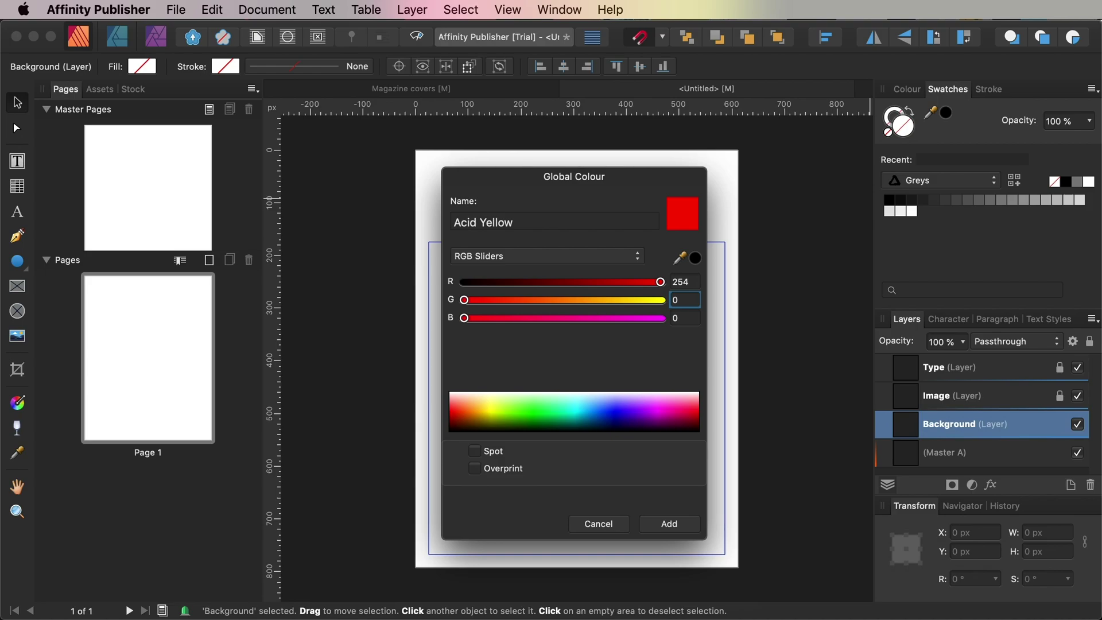
{"action": "type", "text": "236"}
{"action": "key", "text": "Tab"}
{"action": "type", "text": "2"}
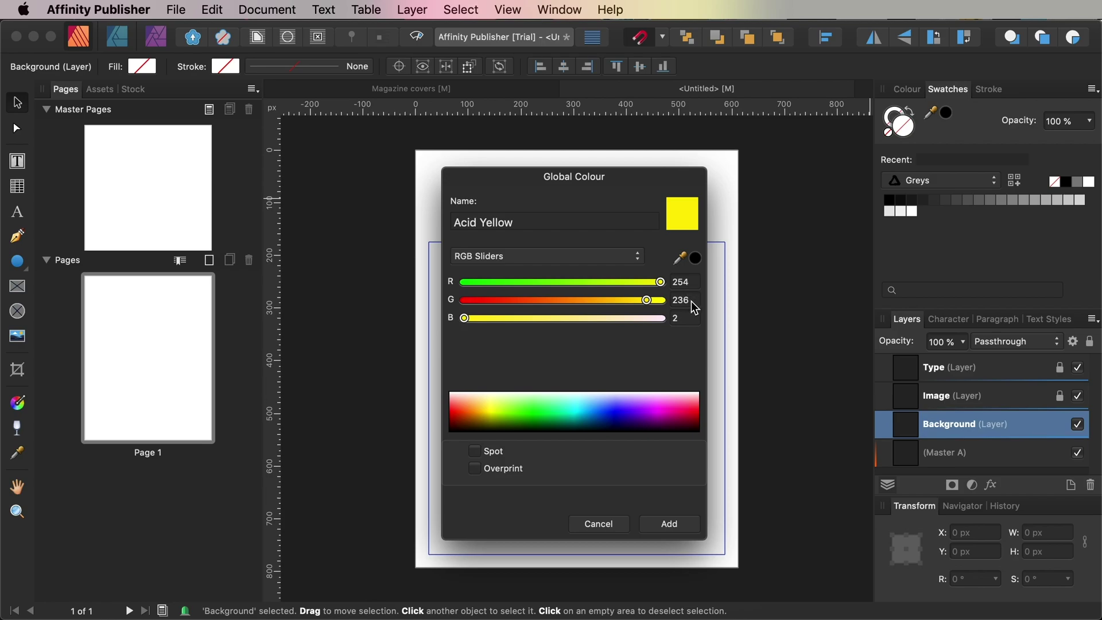
{"action": "left_click", "coordinate": [690, 300]}
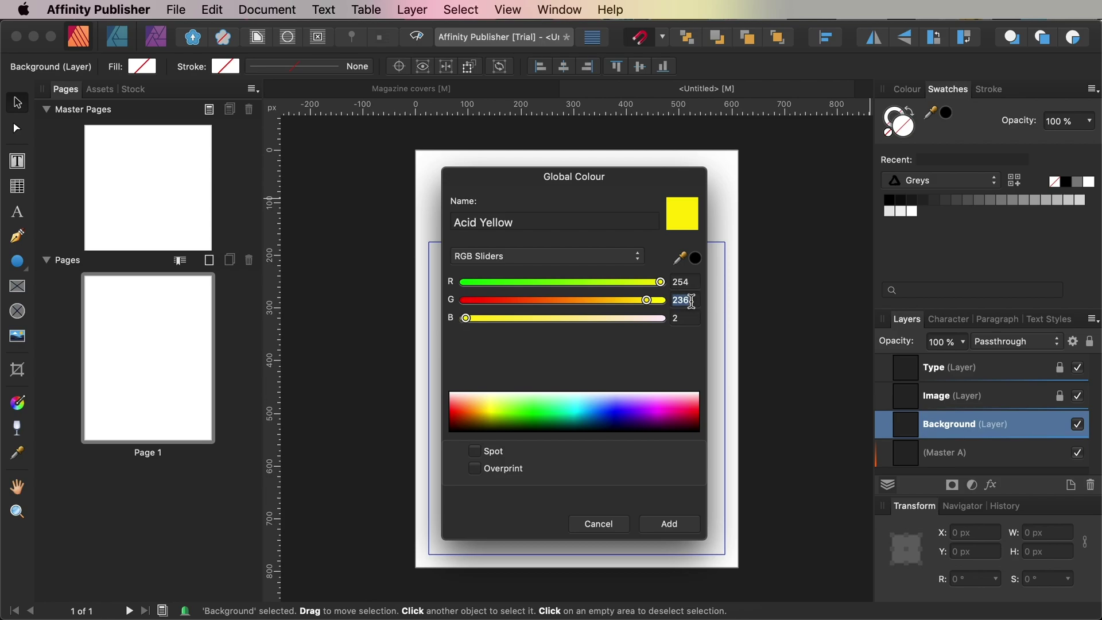
{"action": "left_click", "coordinate": [676, 529]}
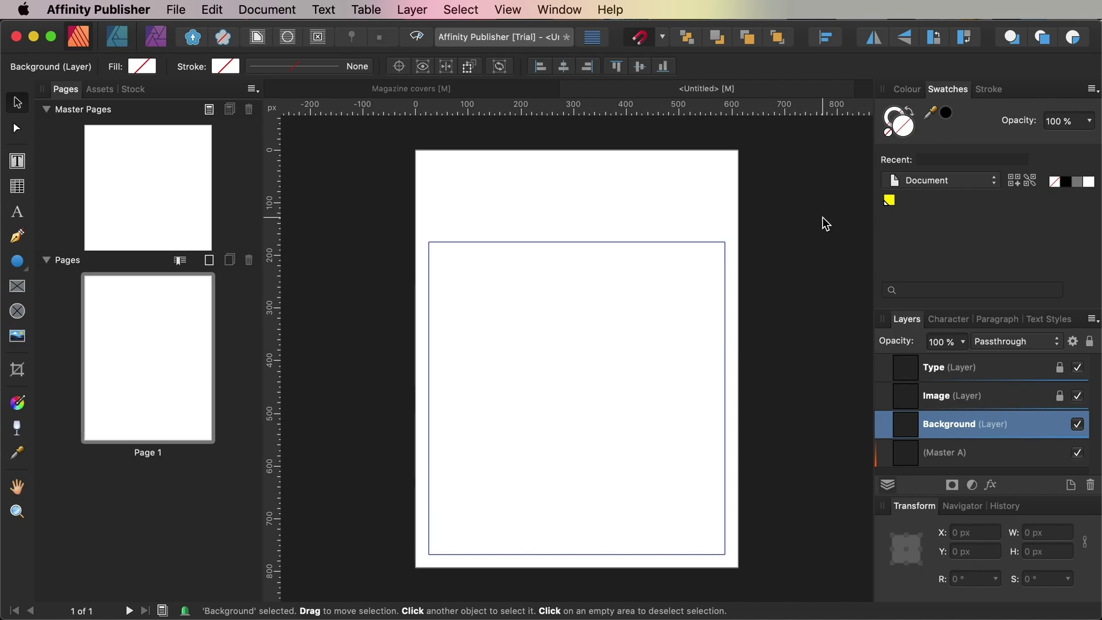
Draw a full-page Acid Yellow rectangle and lock the Background layer
{"action": "left_click", "coordinate": [27, 264]}
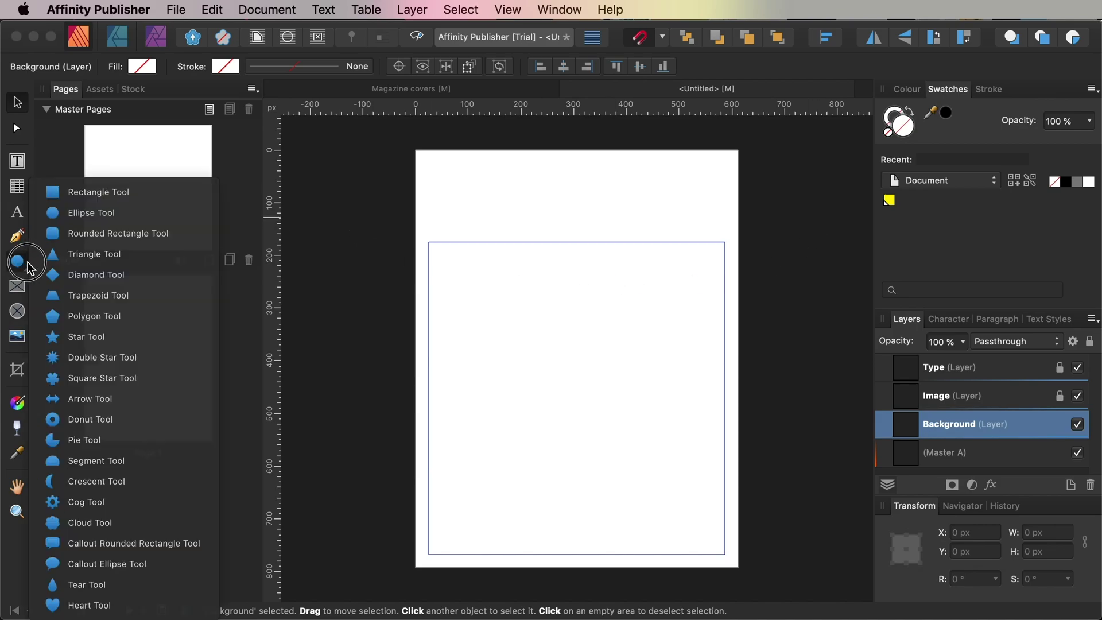
{"action": "left_click", "coordinate": [87, 192]}
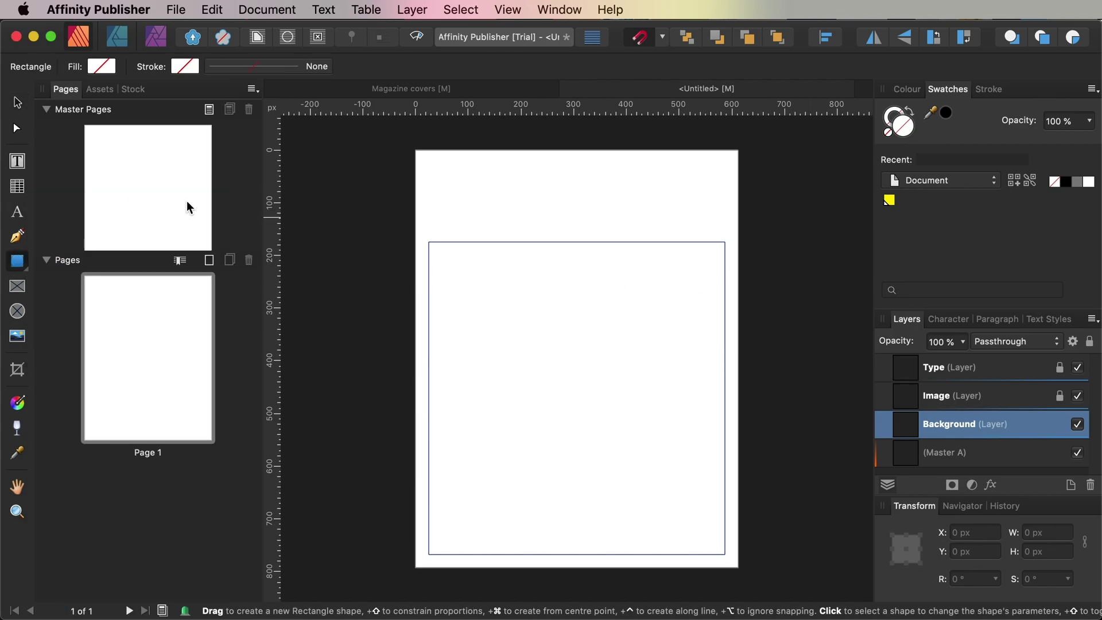
{"action": "left_click", "coordinate": [895, 204]}
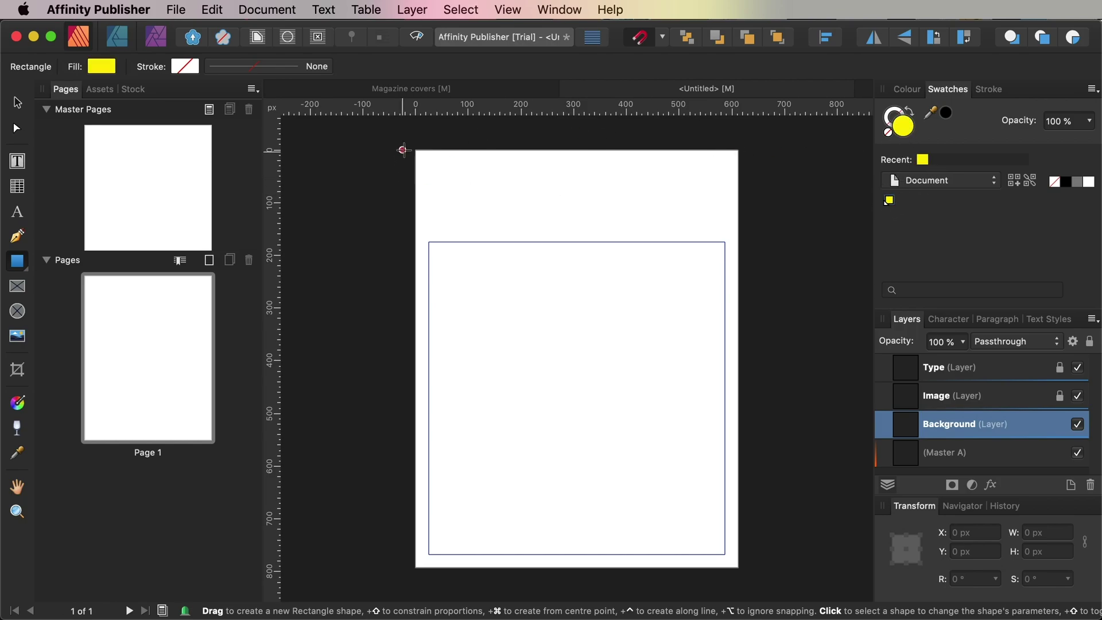
{"action": "left_click_drag", "start_coordinate": [414, 150], "coordinate": [739, 570]}
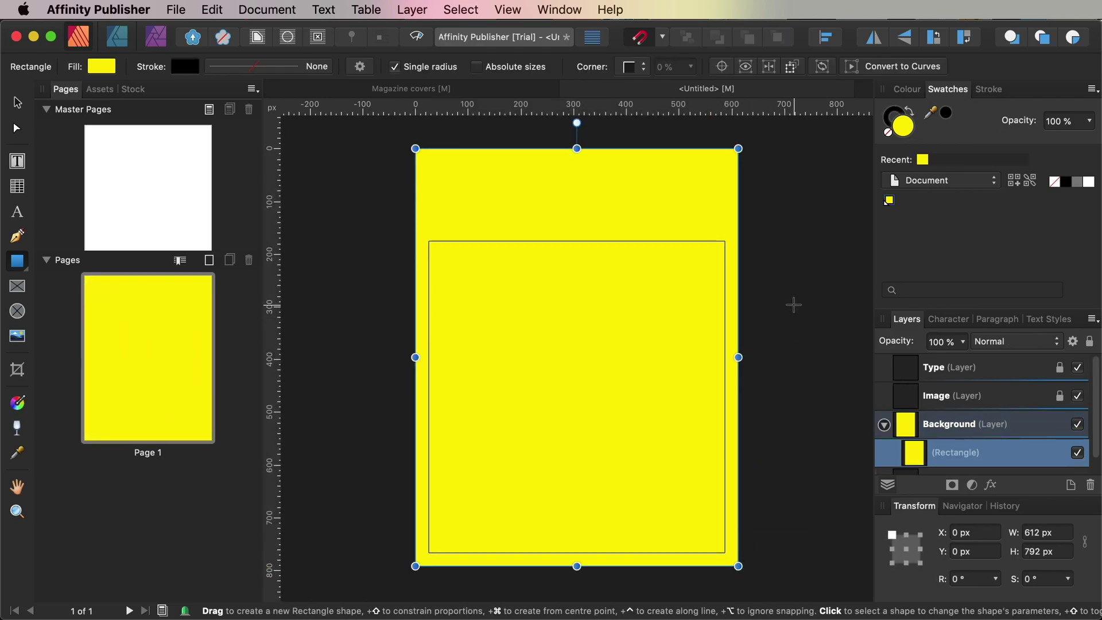
{"action": "left_click", "coordinate": [884, 425]}
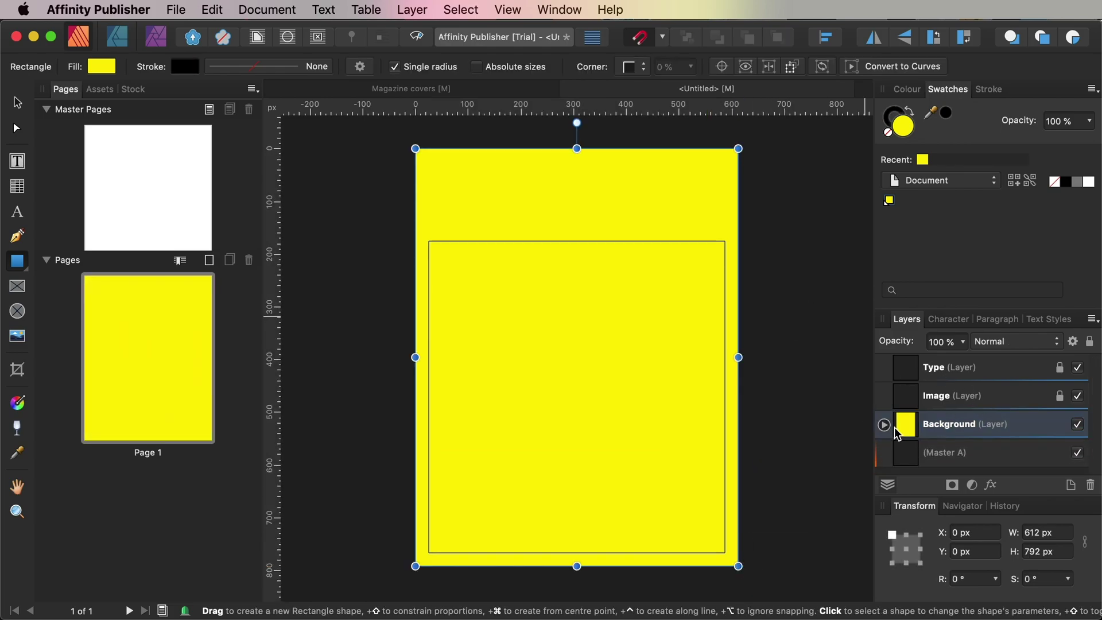
{"action": "left_click", "coordinate": [1059, 428]}
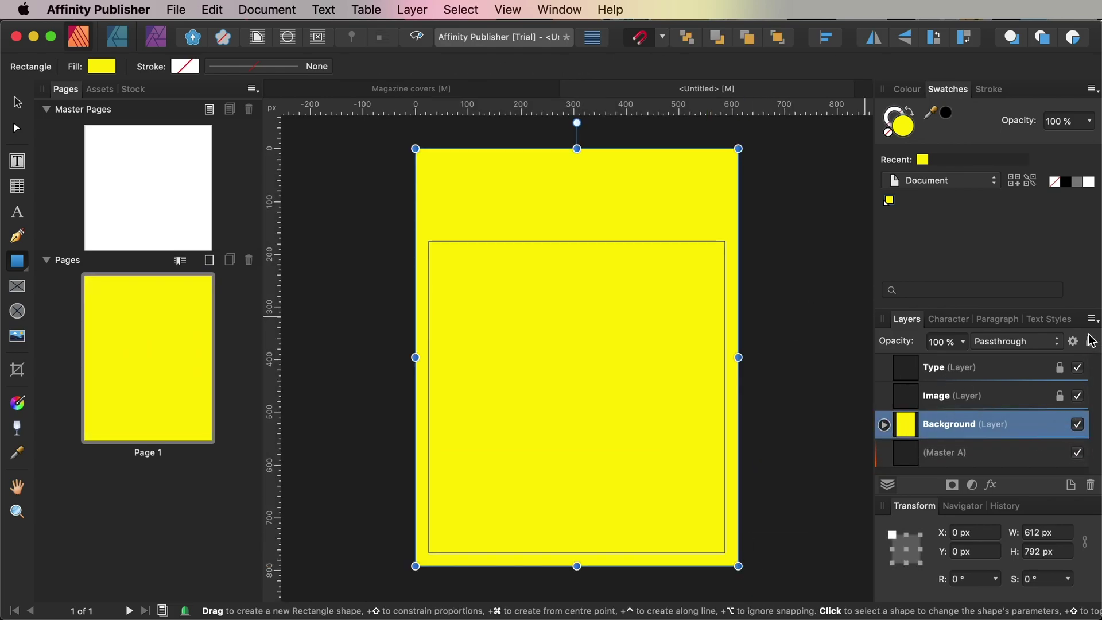
{"action": "left_click", "coordinate": [1040, 401]}
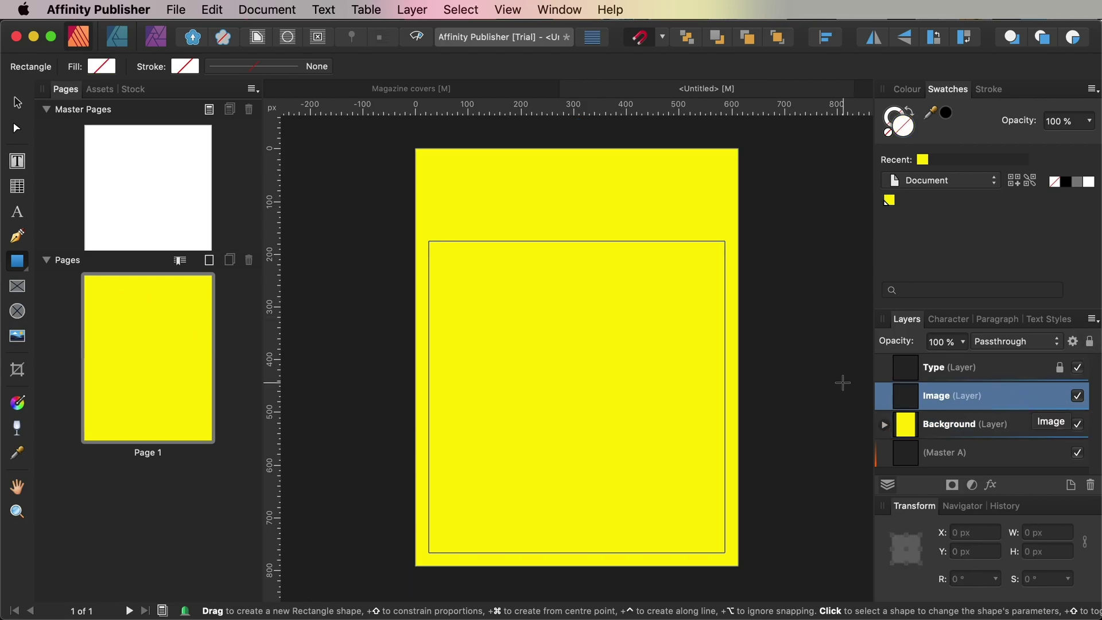
Draw a picture frame over the margin box and choose dog-983017.jpg to place
{"action": "left_click", "coordinate": [22, 292]}
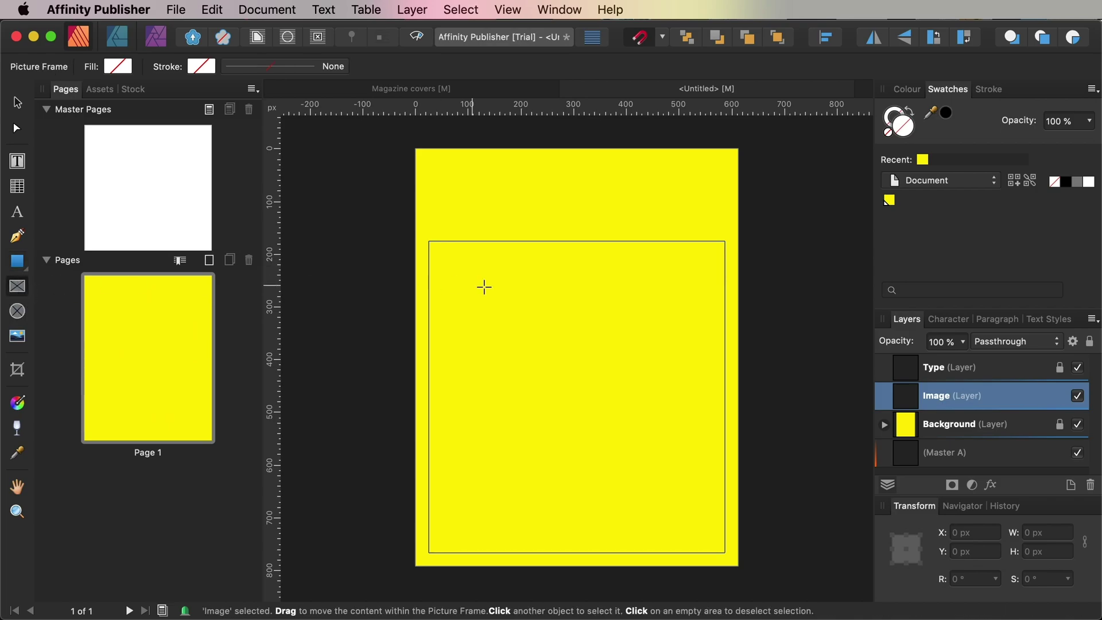
{"action": "mouse_move", "coordinate": [429, 241]}
{"action": "left_mouse_down"}
{"action": "mouse_move", "coordinate": [606, 398]}
{"action": "mouse_move", "coordinate": [725, 553]}
{"action": "left_mouse_up"}
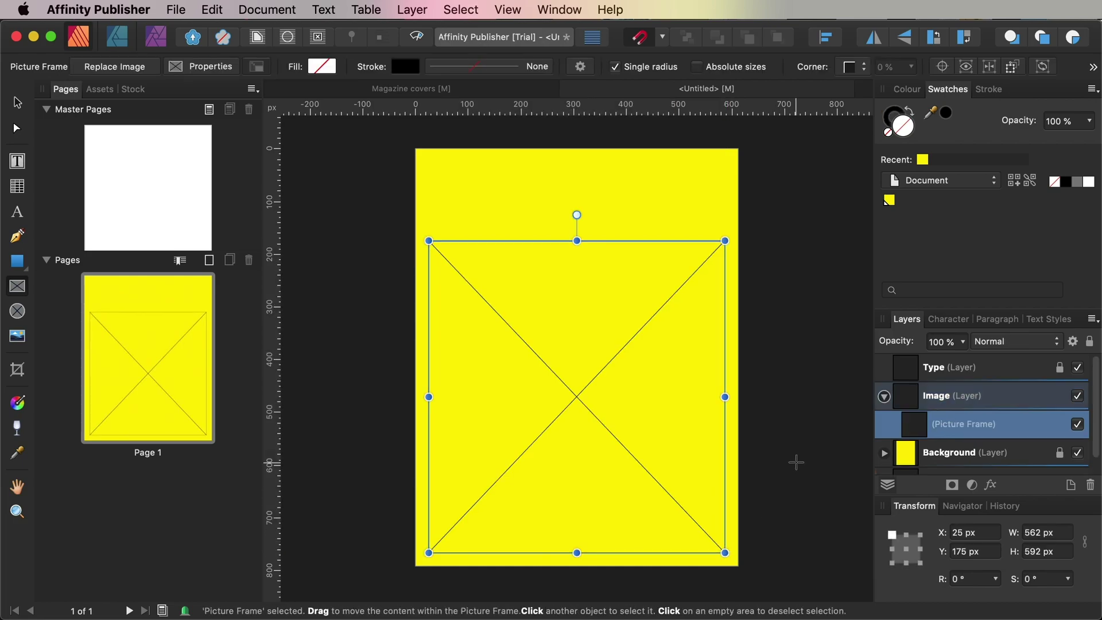
{"action": "left_click", "coordinate": [176, 9]}
{"action": "left_click", "coordinate": [195, 256]}
{"action": "left_click", "coordinate": [265, 187]}
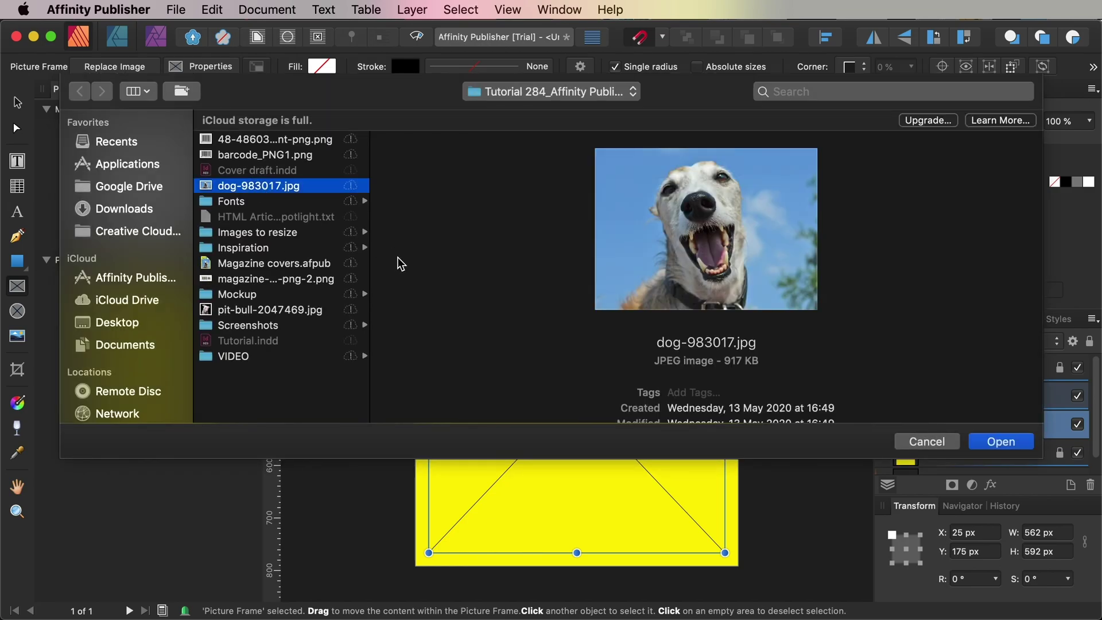
Place the dog photo, scale it to 688 × 500 px and shift it right
{"action": "left_click", "coordinate": [990, 449]}
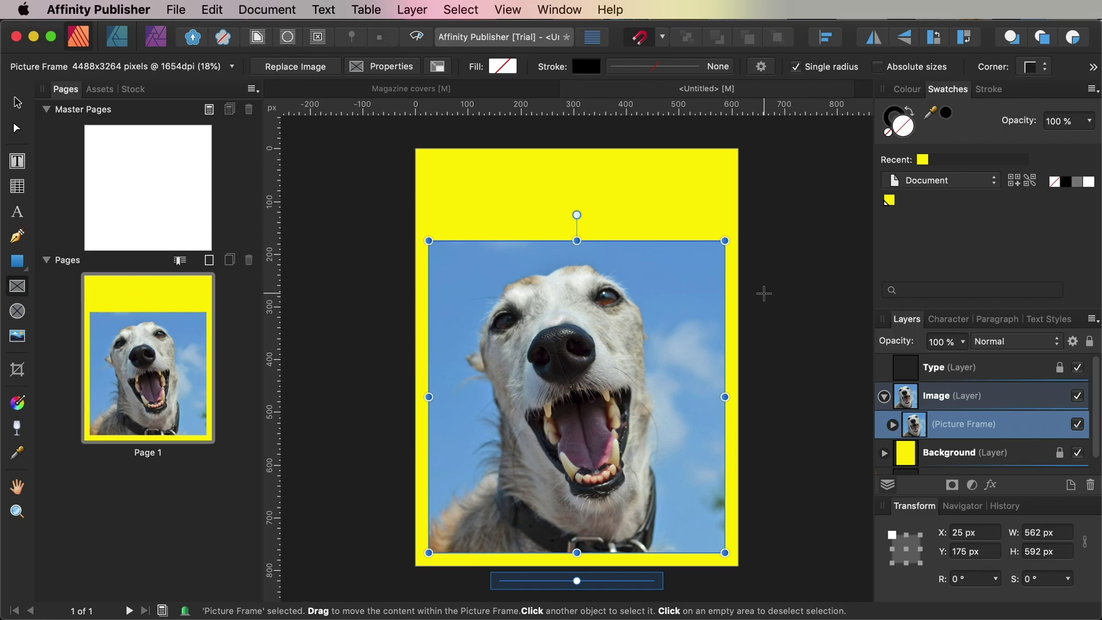
{"action": "left_click", "coordinate": [18, 102]}
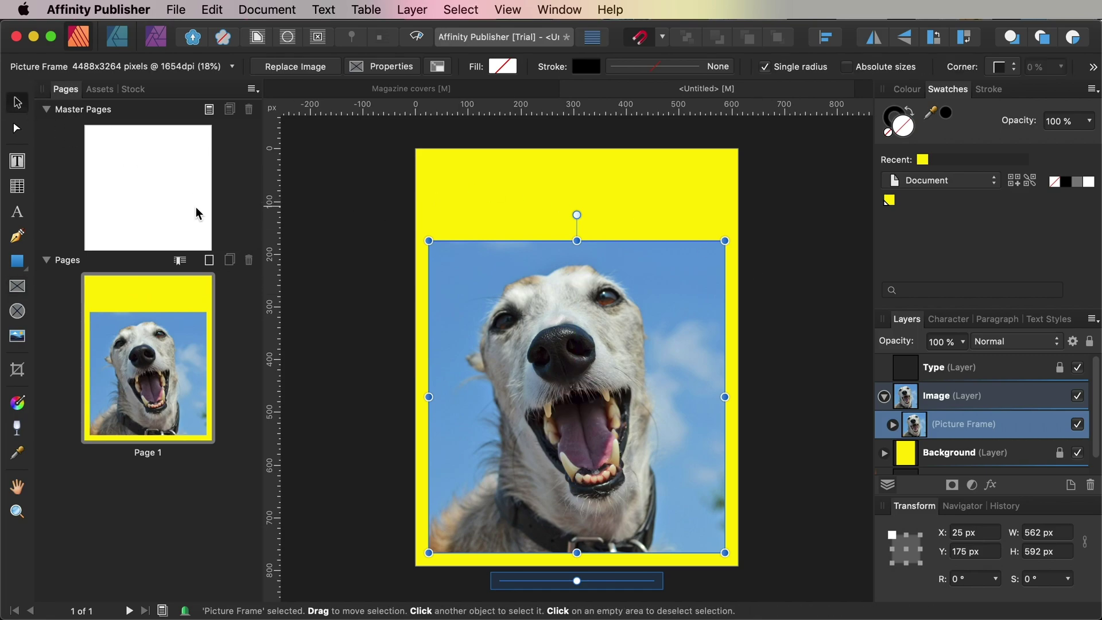
{"action": "double_click", "coordinate": [633, 347]}
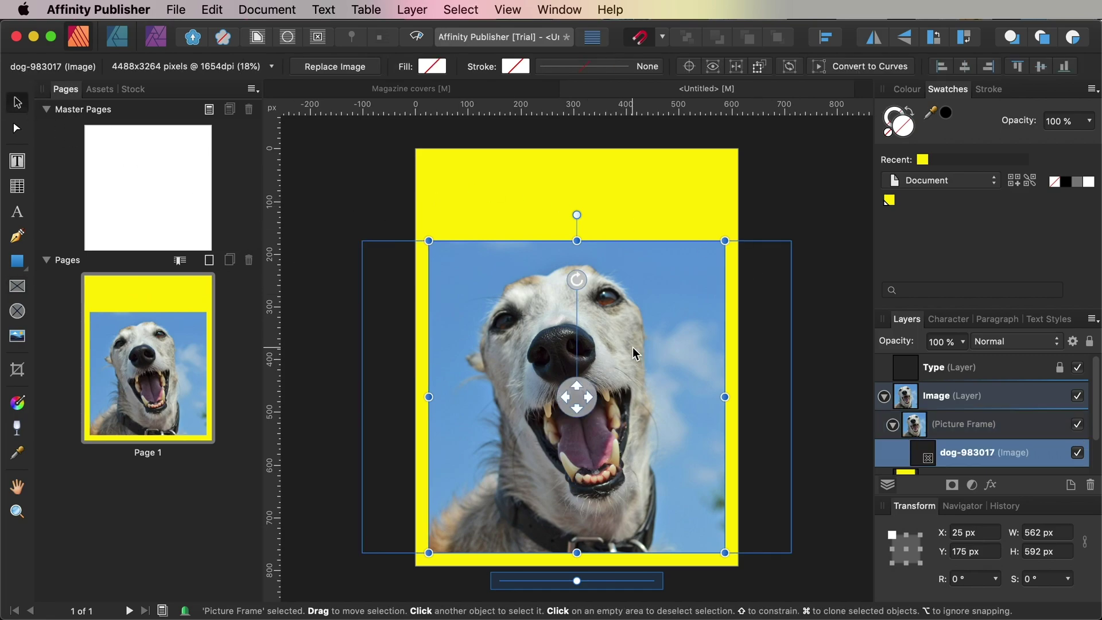
{"action": "left_click_drag", "start_coordinate": [790, 239], "coordinate": [725, 287]}
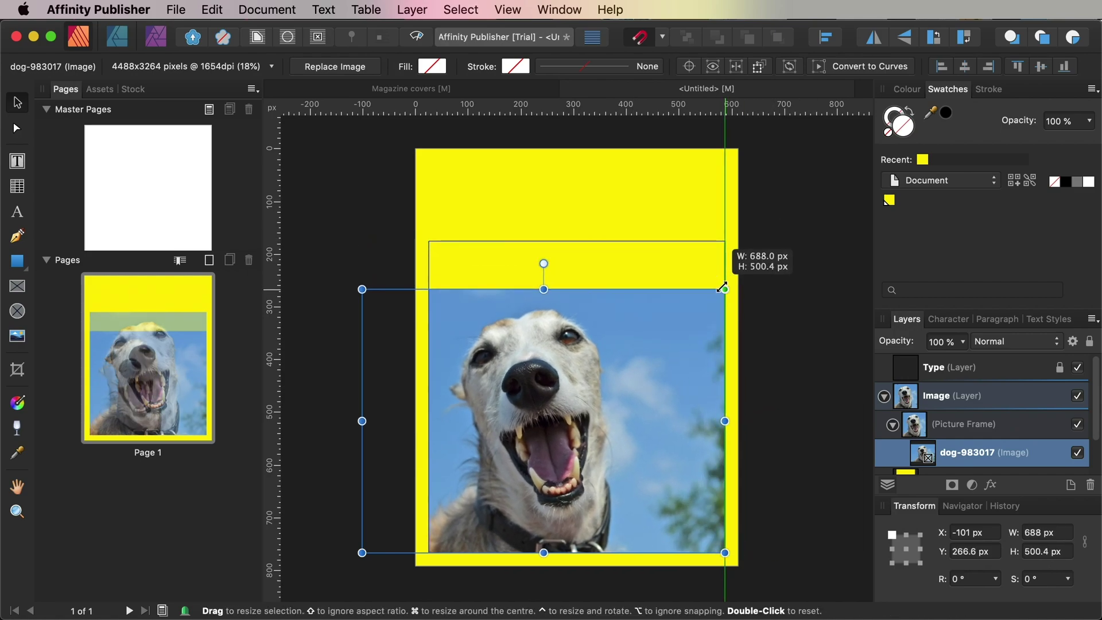
{"action": "left_click_drag", "start_coordinate": [647, 345], "coordinate": [683, 351]}
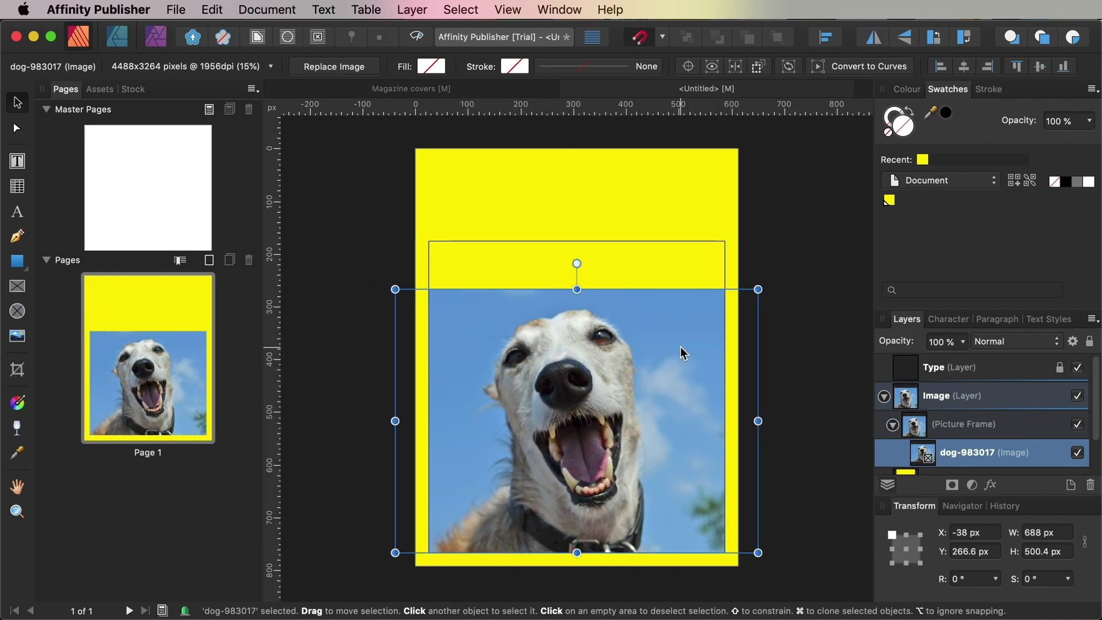
{"action": "key", "text": "Right"}
{"action": "key", "text": "Right"}
{"action": "key", "text": "Right"}
{"action": "key", "text": "Right"}
{"action": "key", "text": "Right"}
{"action": "key", "text": "Right"}
{"action": "key", "text": "Right"}
{"action": "key", "text": "Right"}
{"action": "left_click", "coordinate": [804, 246]}
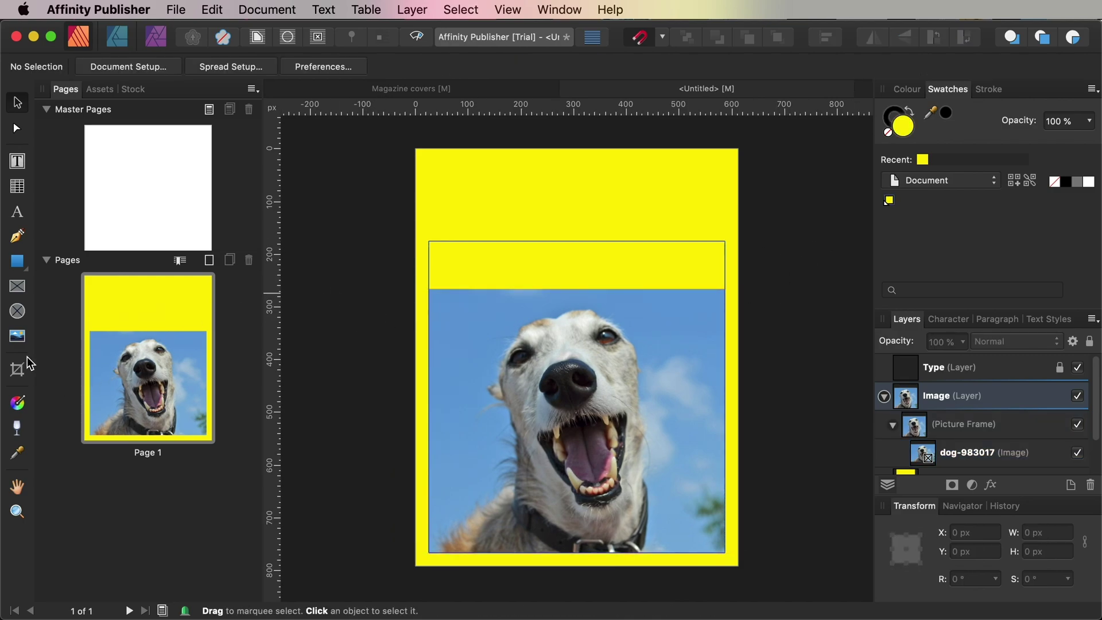
Sample the photo's sky blue and copy its hex code 73A7D9
{"action": "left_click", "coordinate": [19, 457]}
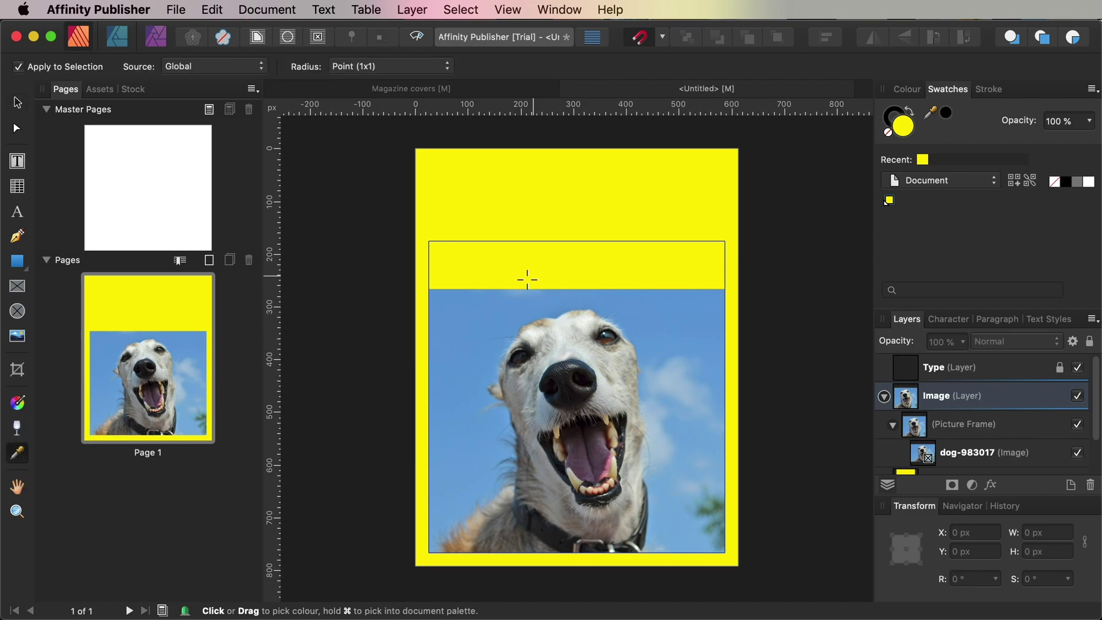
{"action": "left_click", "coordinate": [507, 292]}
{"action": "double_click", "coordinate": [904, 125]}
{"action": "mouse_move", "coordinate": [964, 38]}
{"action": "left_mouse_down"}
{"action": "mouse_move", "coordinate": [739, 176]}
{"action": "mouse_move", "coordinate": [568, 198]}
{"action": "left_mouse_up"}
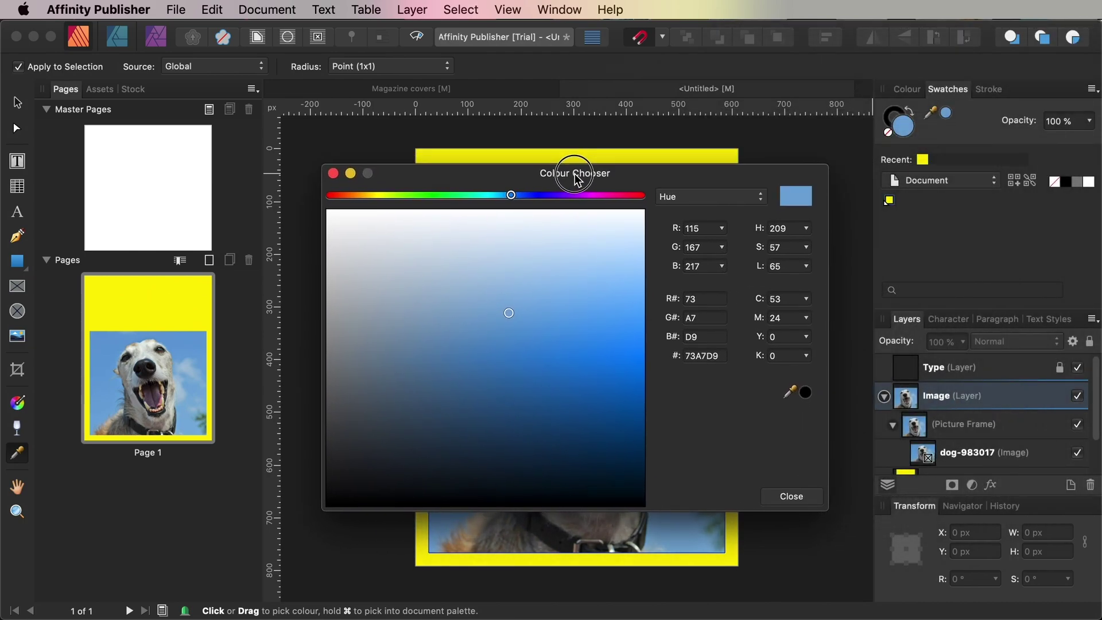
{"action": "left_click", "coordinate": [722, 371]}
{"action": "left_click_drag", "start_coordinate": [722, 370], "coordinate": [692, 371]}
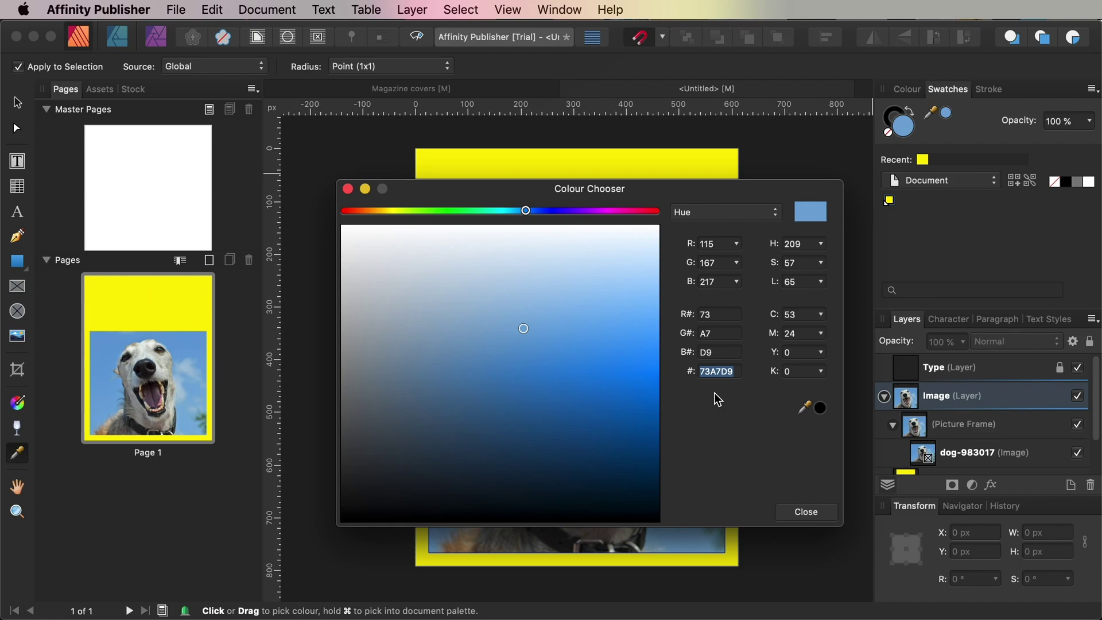
{"action": "left_click", "coordinate": [807, 512]}
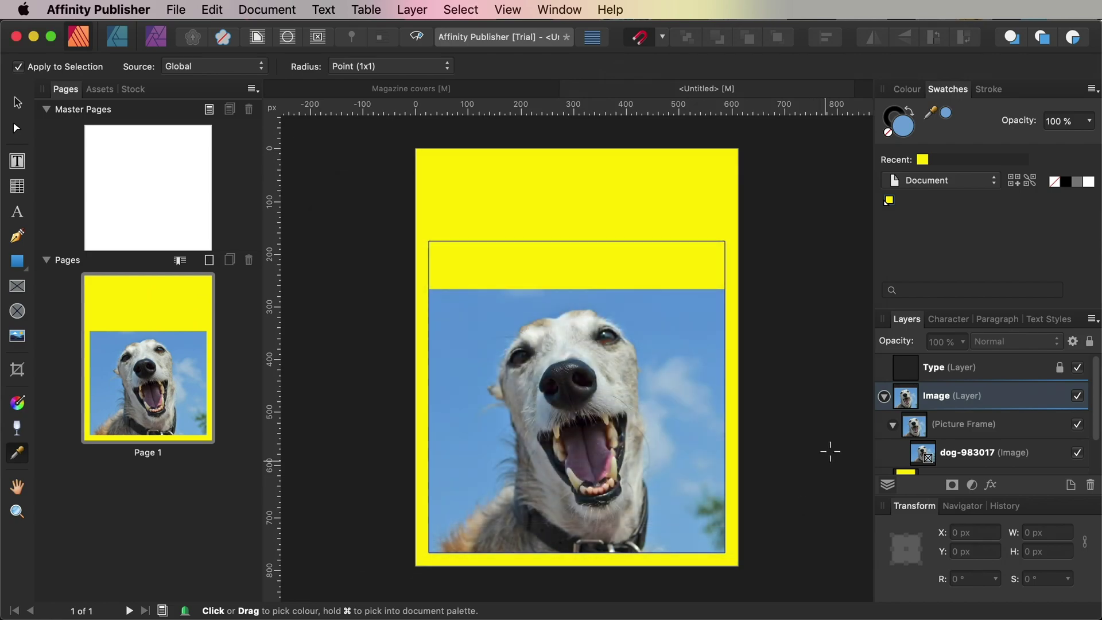
Add hex 73A7D9 as a second global colour in the palette
{"action": "left_click", "coordinate": [1090, 90]}
{"action": "left_click", "coordinate": [1052, 108]}
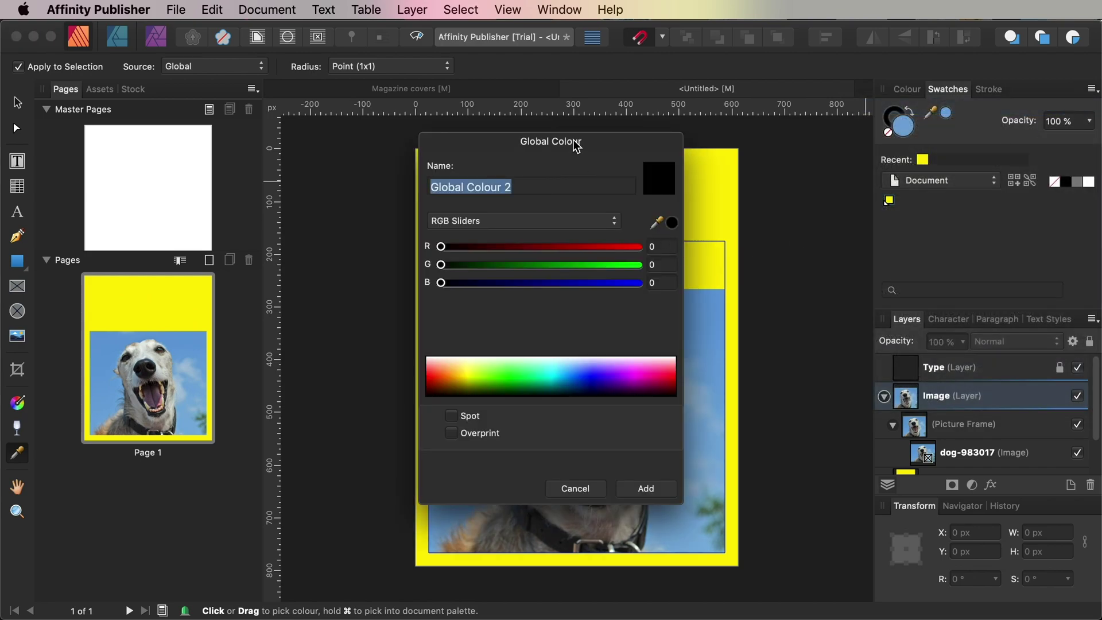
{"action": "left_click_drag", "start_coordinate": [577, 147], "coordinate": [611, 184]}
{"action": "left_click", "coordinate": [600, 256]}
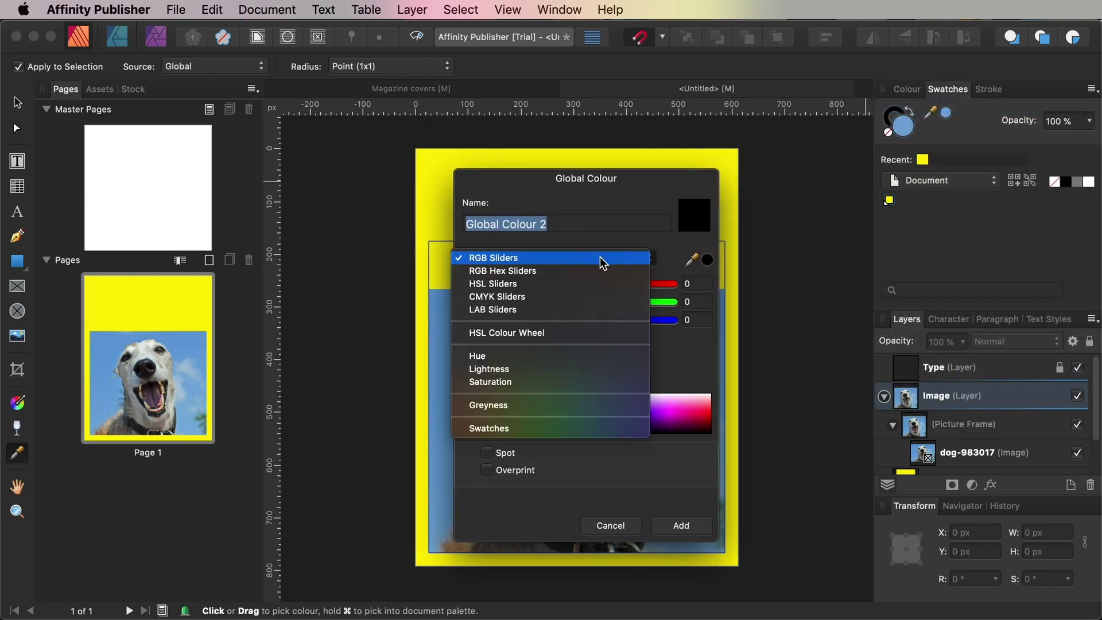
{"action": "left_click", "coordinate": [593, 276]}
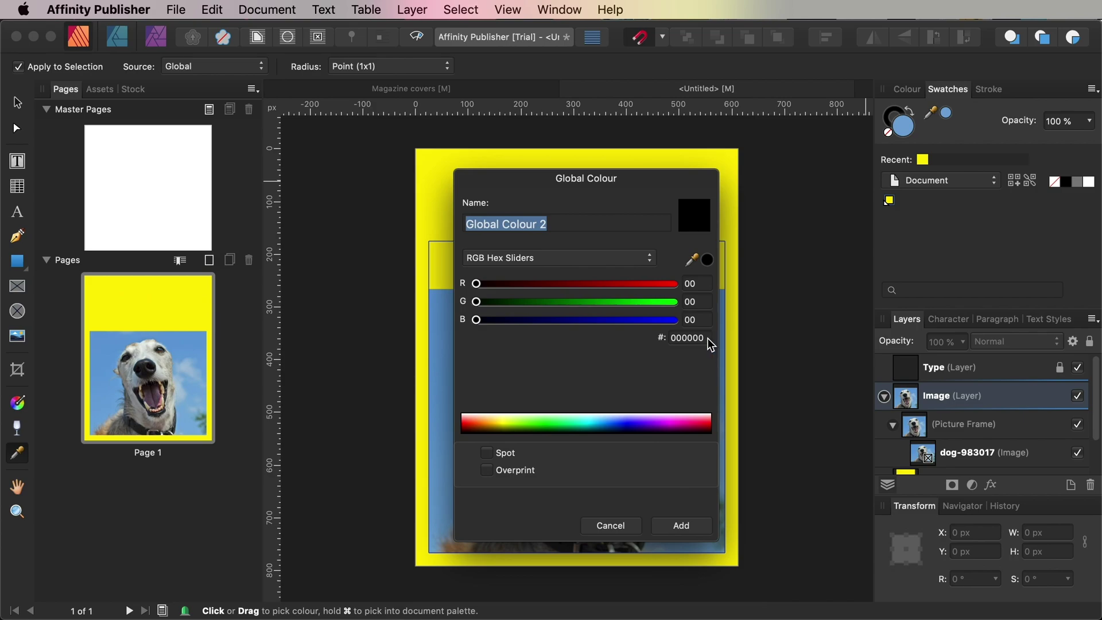
{"action": "left_click", "coordinate": [689, 338]}
{"action": "type", "text": "73"}
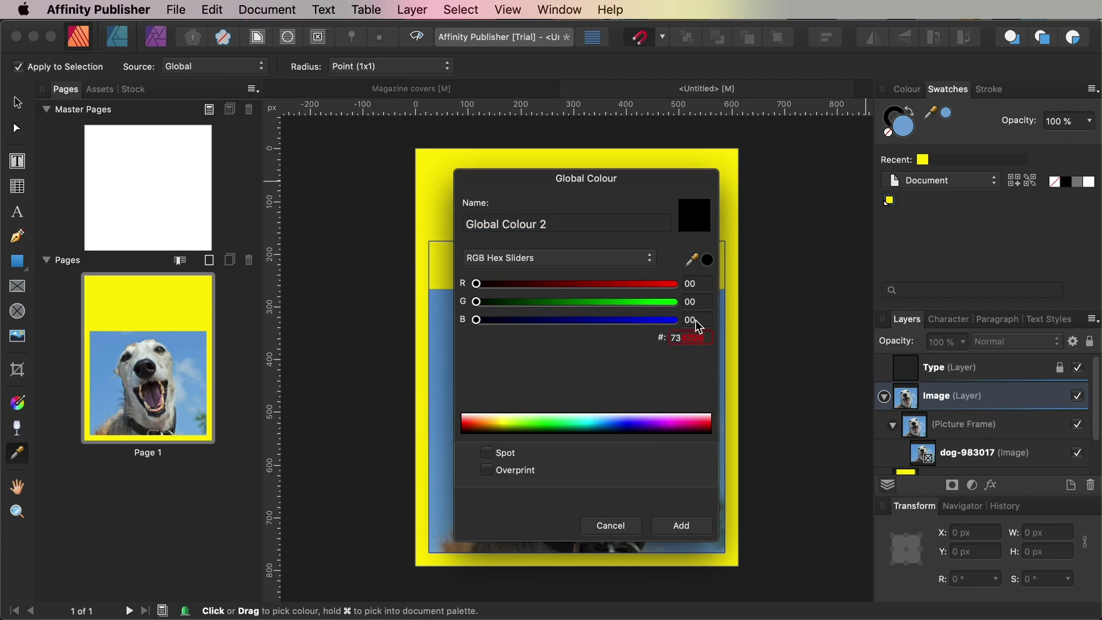
{"action": "type", "text": "A7D9"}
{"action": "key", "text": "Return"}
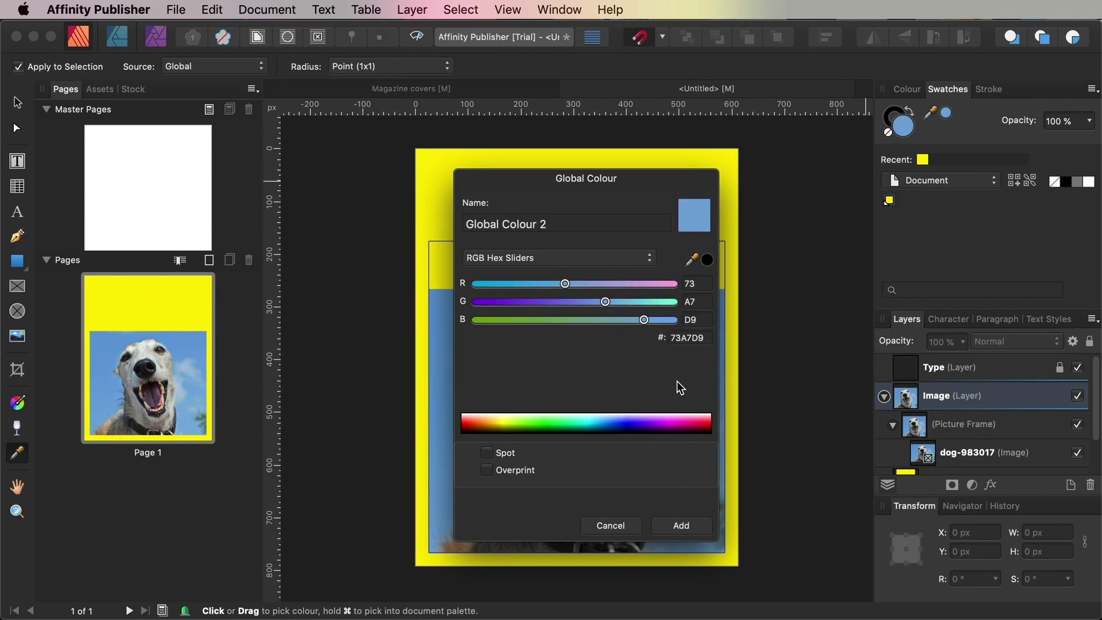
{"action": "left_click", "coordinate": [681, 526]}
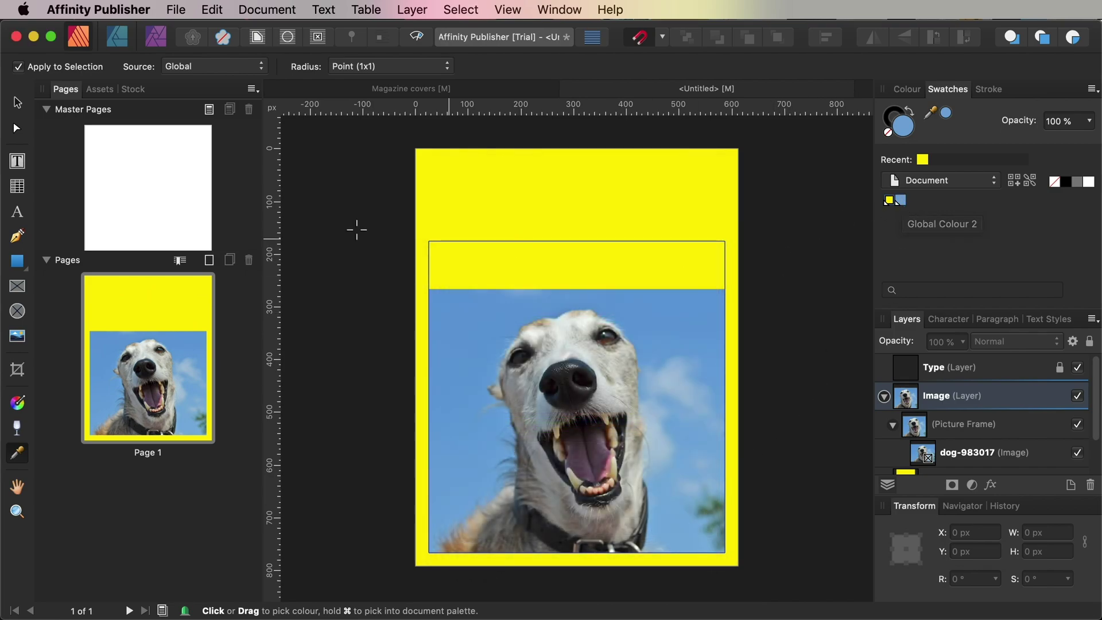
{"action": "left_click", "coordinate": [21, 105]}
Give the dog photo's frame no stroke and a blue fill, then select the image
{"action": "left_click", "coordinate": [524, 263]}
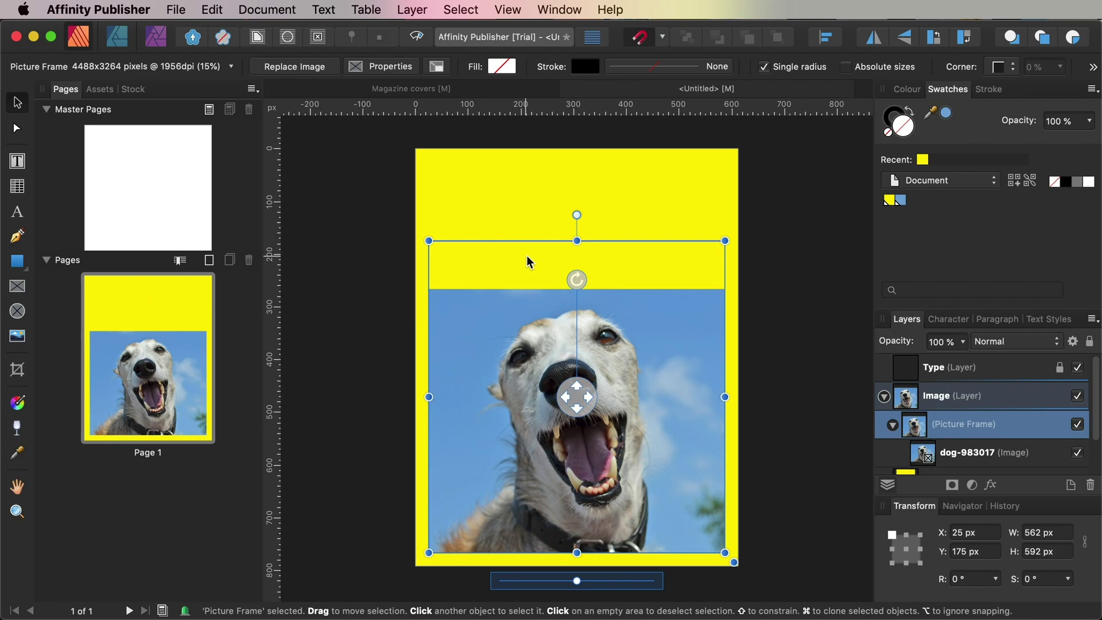
{"action": "left_click", "coordinate": [902, 115]}
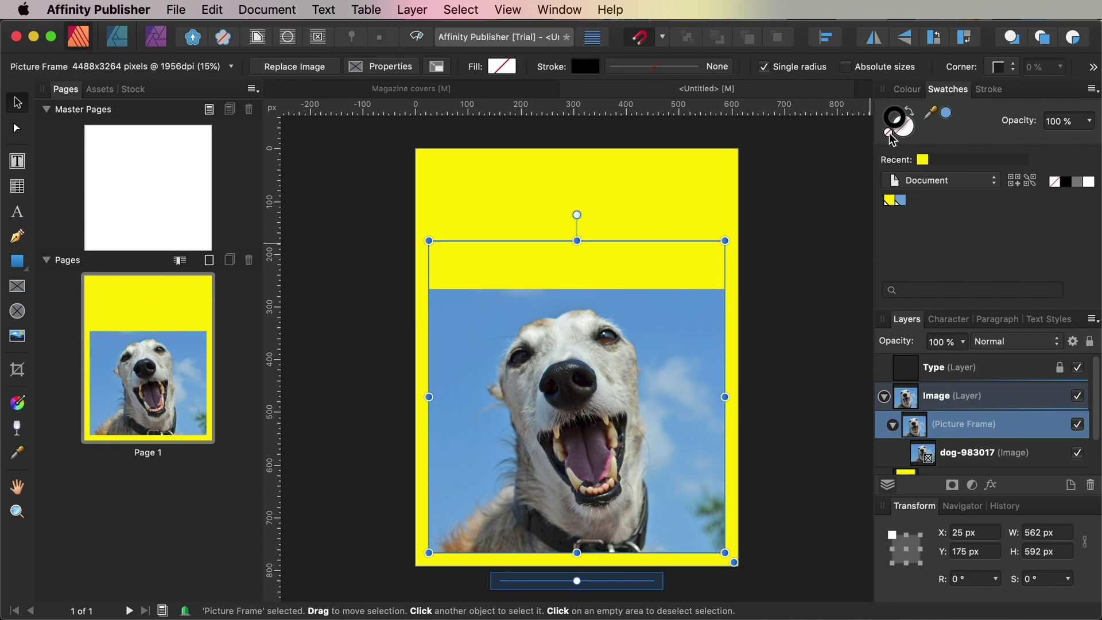
{"action": "left_click", "coordinate": [889, 134]}
{"action": "left_click", "coordinate": [901, 199]}
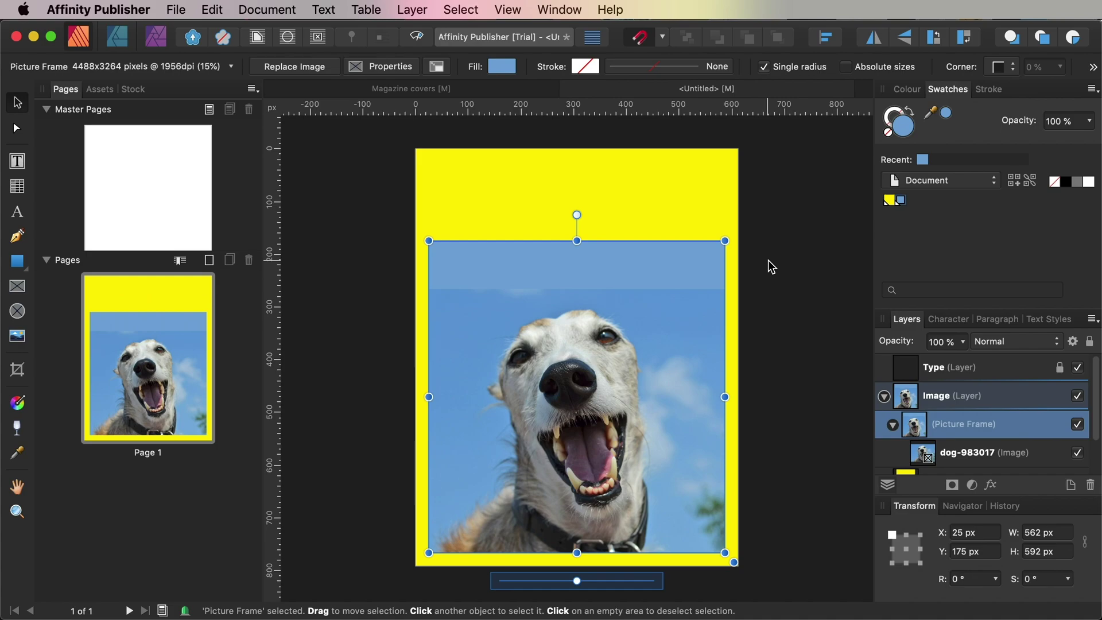
{"action": "left_click", "coordinate": [394, 271]}
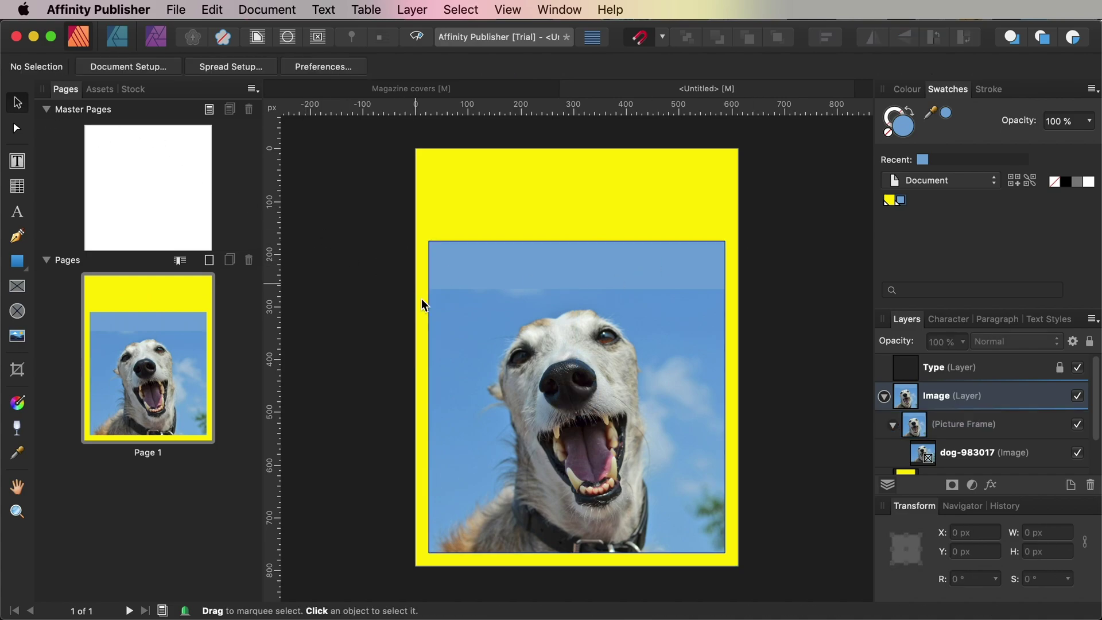
{"action": "left_click", "coordinate": [492, 344]}
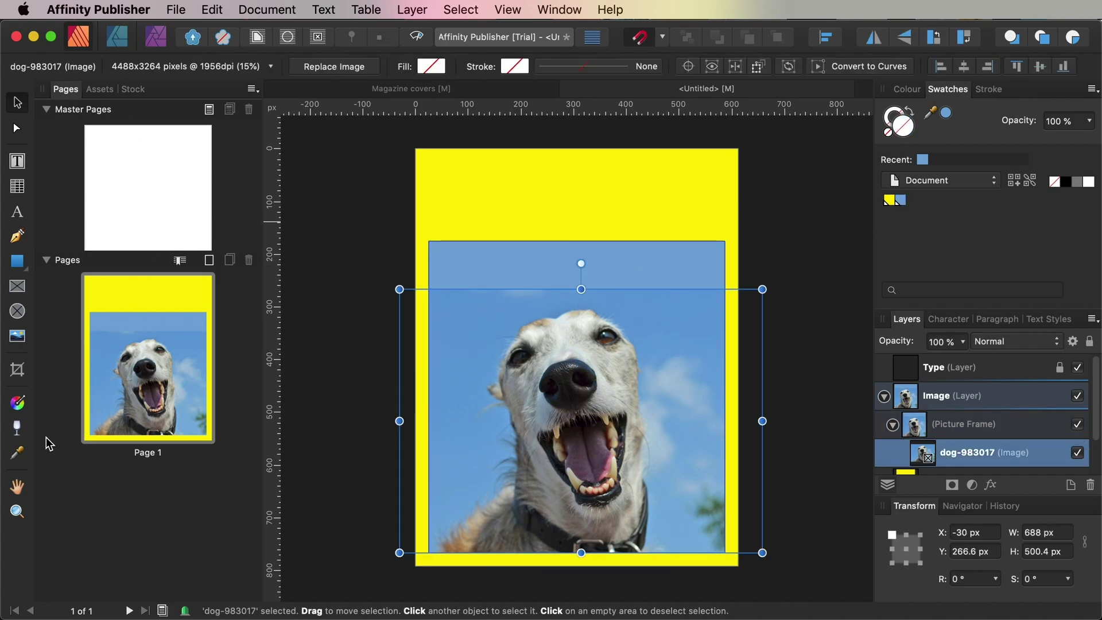
Fade the top of the dog photo into the blue with a Transparency Tool gradient
{"action": "left_click", "coordinate": [16, 428]}
{"action": "left_click_drag", "start_coordinate": [578, 300], "coordinate": [582, 287]}
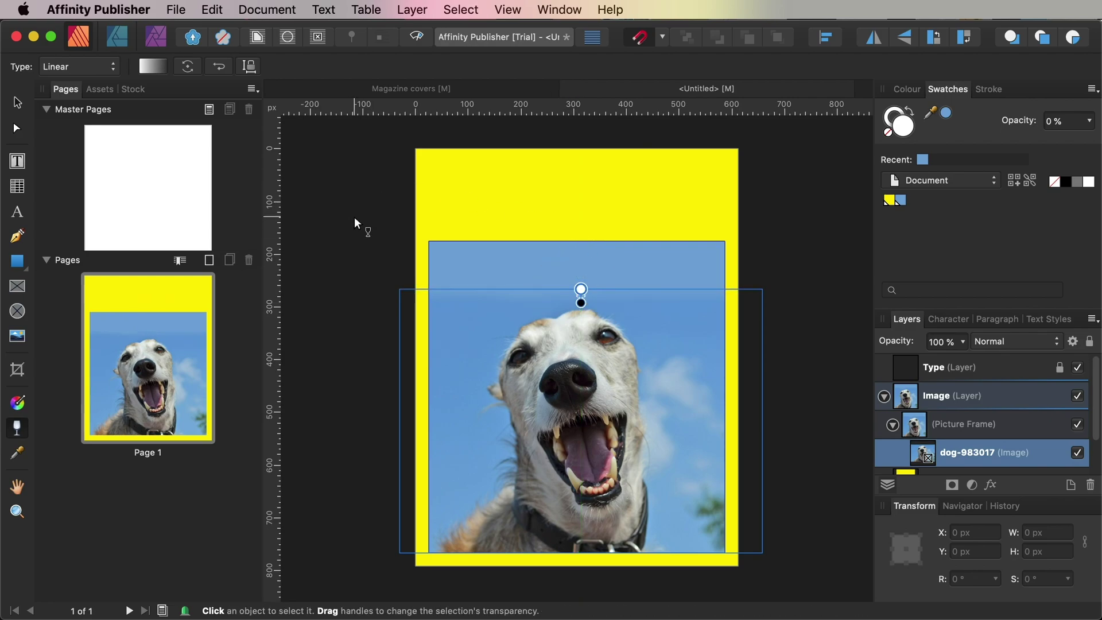
{"action": "key", "text": "v"}
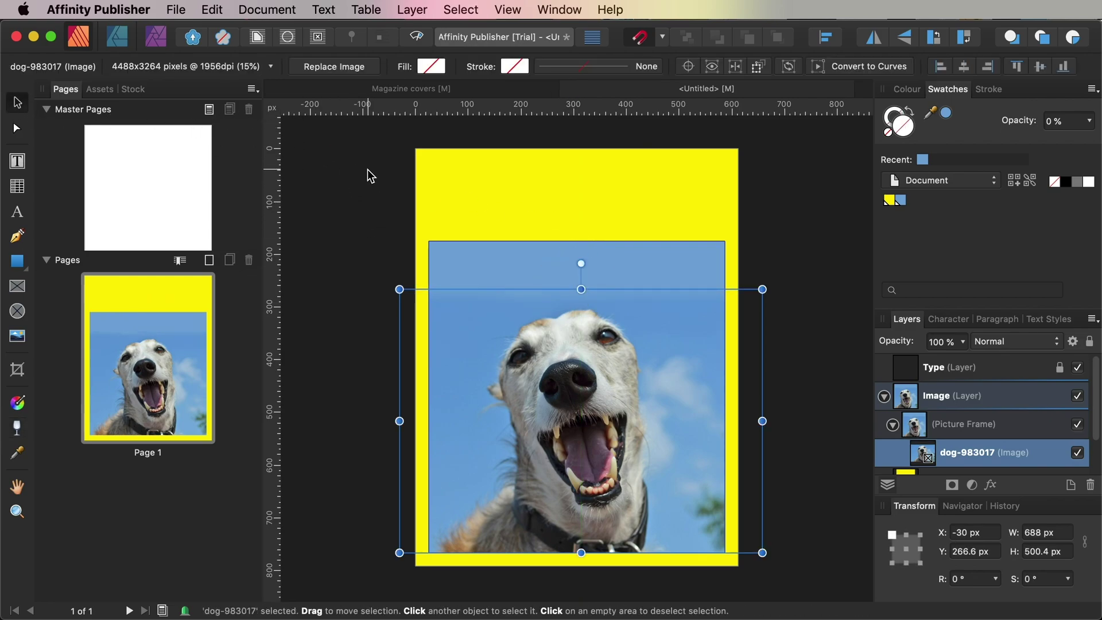
{"action": "left_click", "coordinate": [350, 173]}
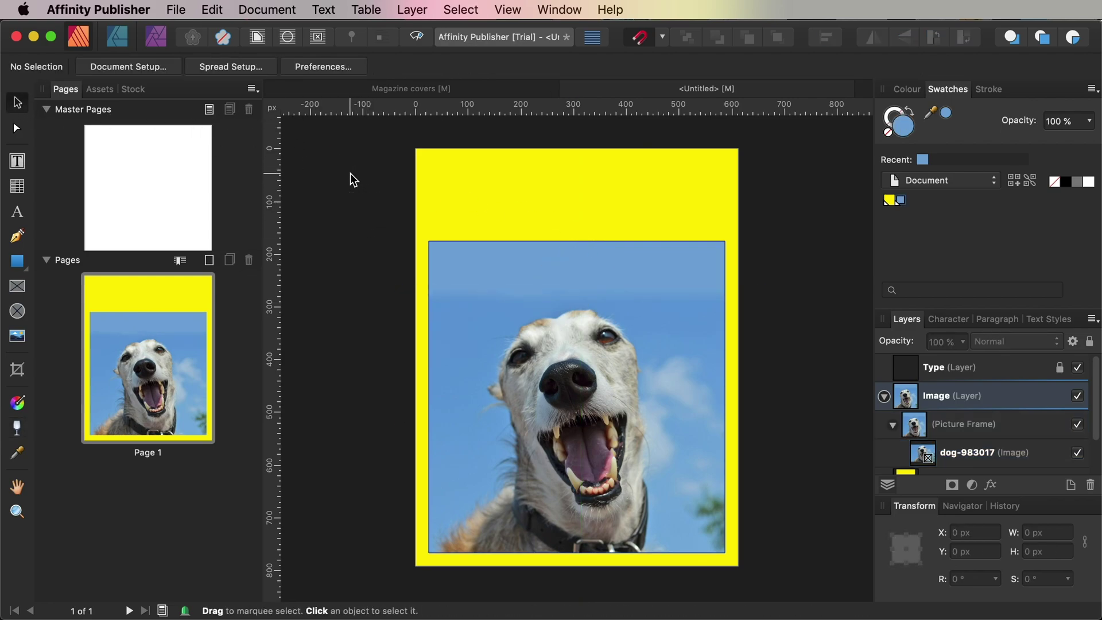
Collapse the Image layer and lock it in the Layers panel
{"action": "left_click", "coordinate": [884, 396]}
{"action": "left_click", "coordinate": [1063, 397]}
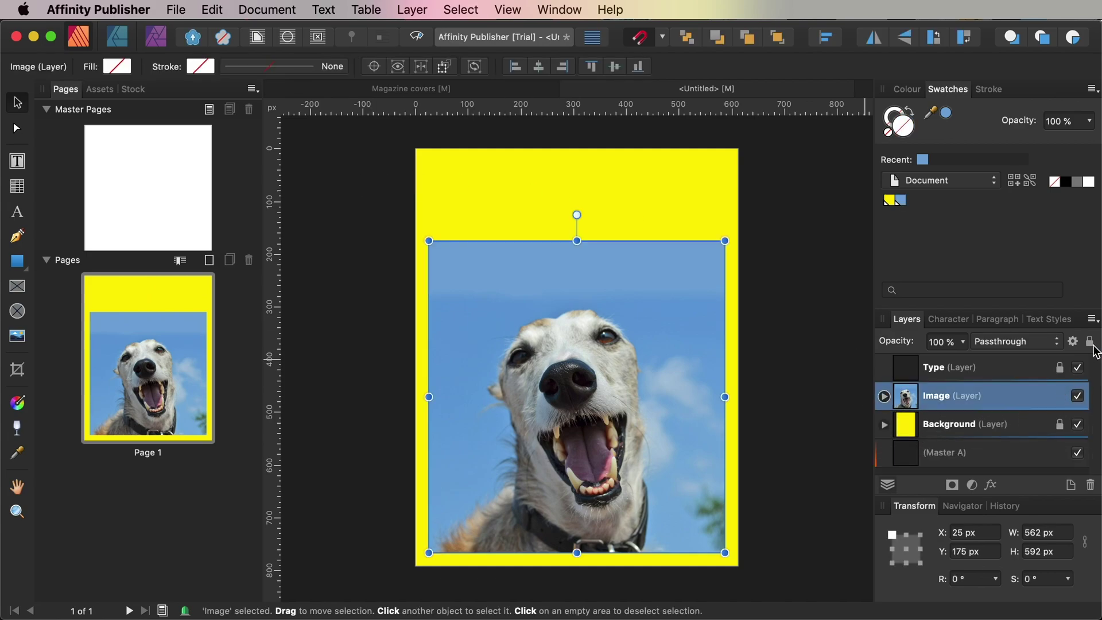
{"action": "left_click", "coordinate": [1037, 378]}
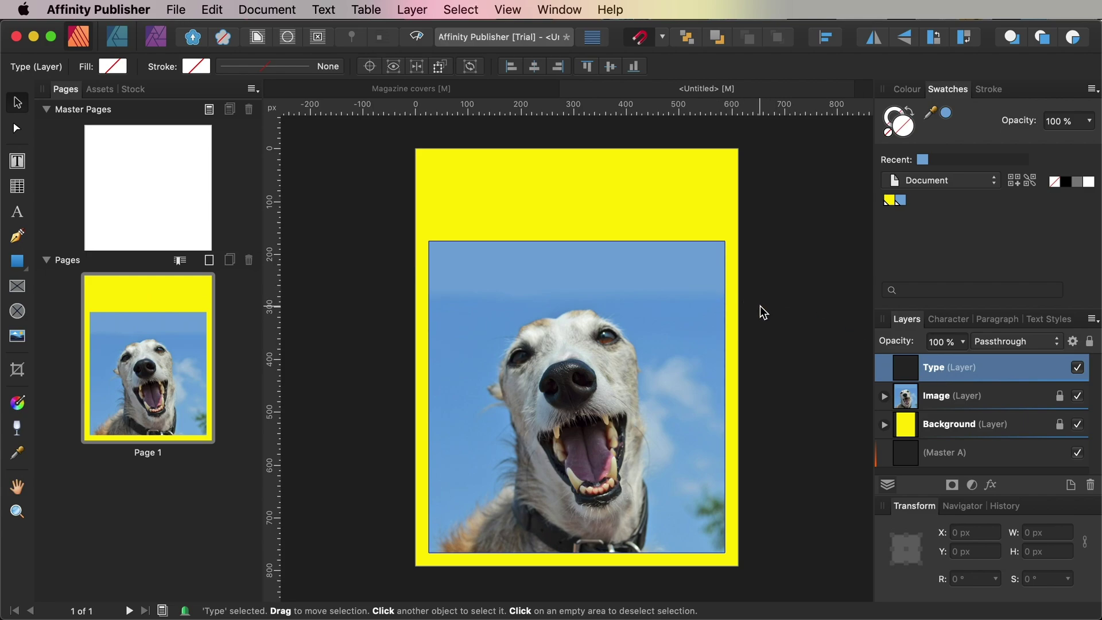
Add a text frame above the photo reading 'EDGE' in sky blue, centre-aligned
{"action": "left_click", "coordinate": [18, 163]}
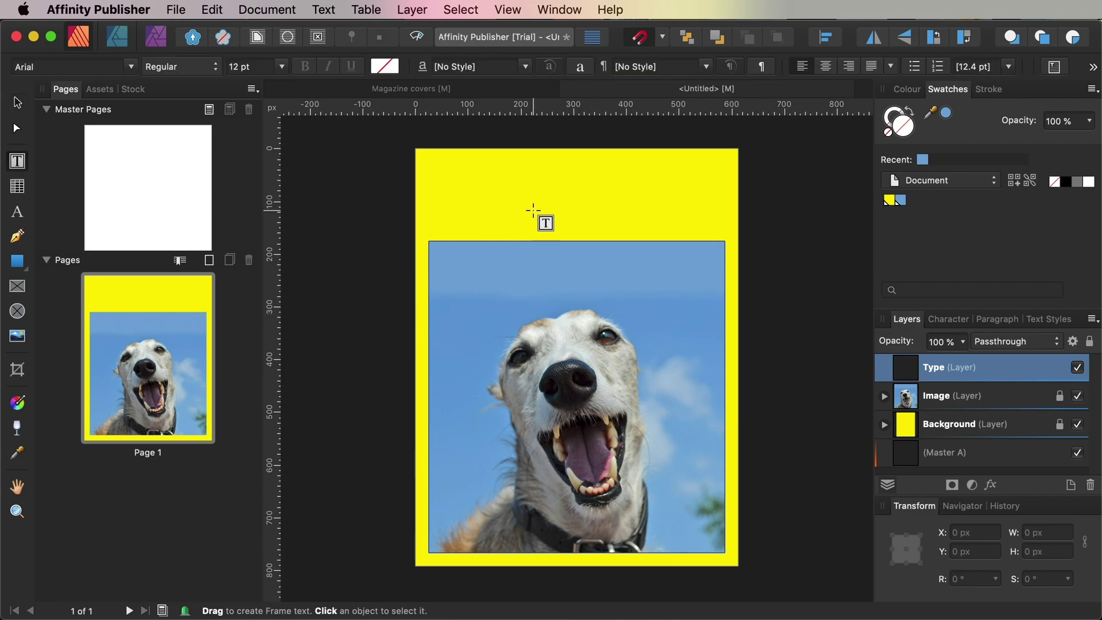
{"action": "left_click_drag", "start_coordinate": [462, 173], "coordinate": [681, 240]}
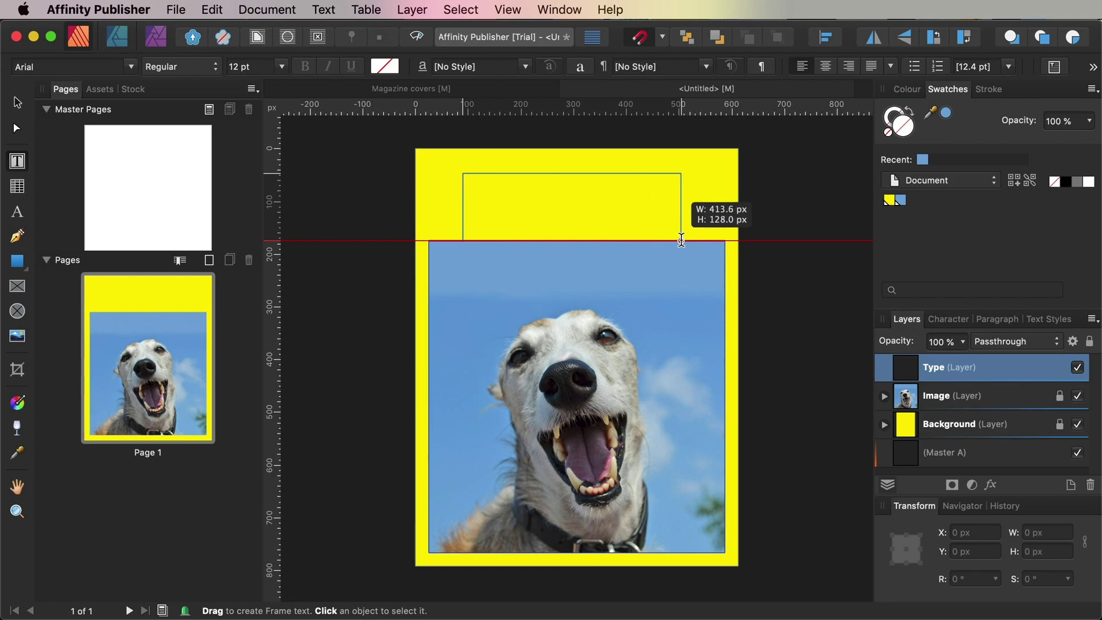
{"action": "type", "text": "EDGE"}
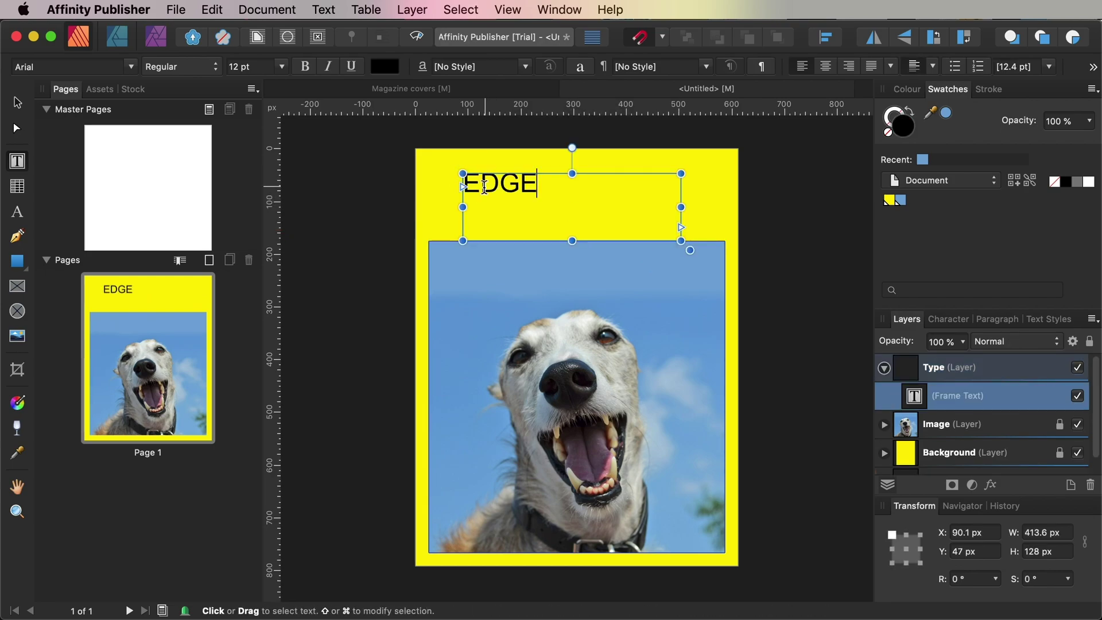
{"action": "left_click_drag", "start_coordinate": [464, 183], "coordinate": [573, 184]}
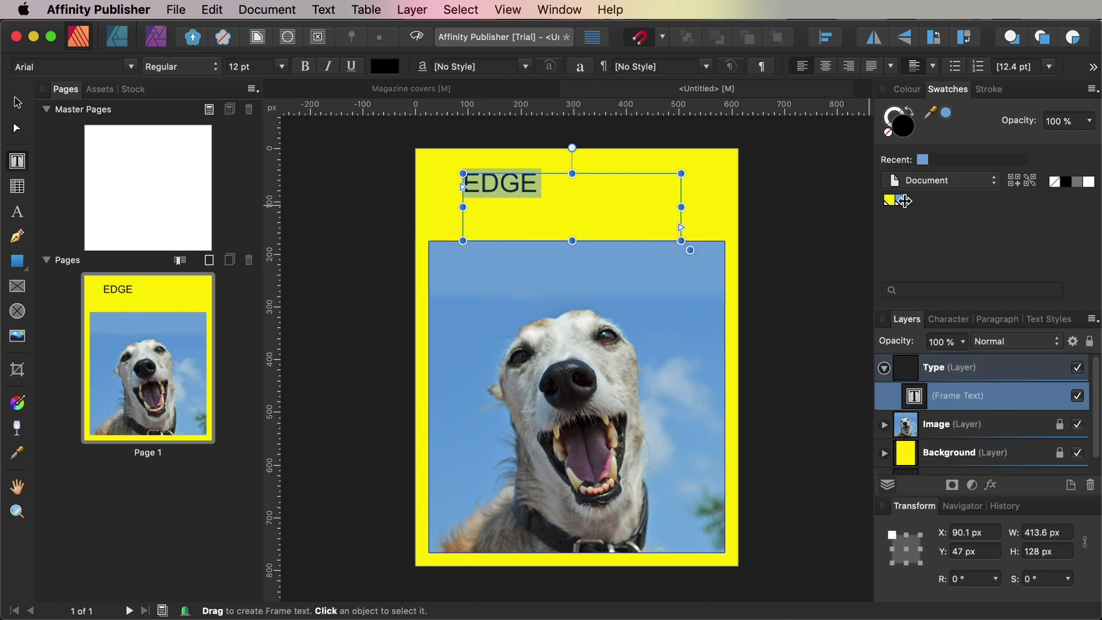
{"action": "left_click", "coordinate": [904, 201]}
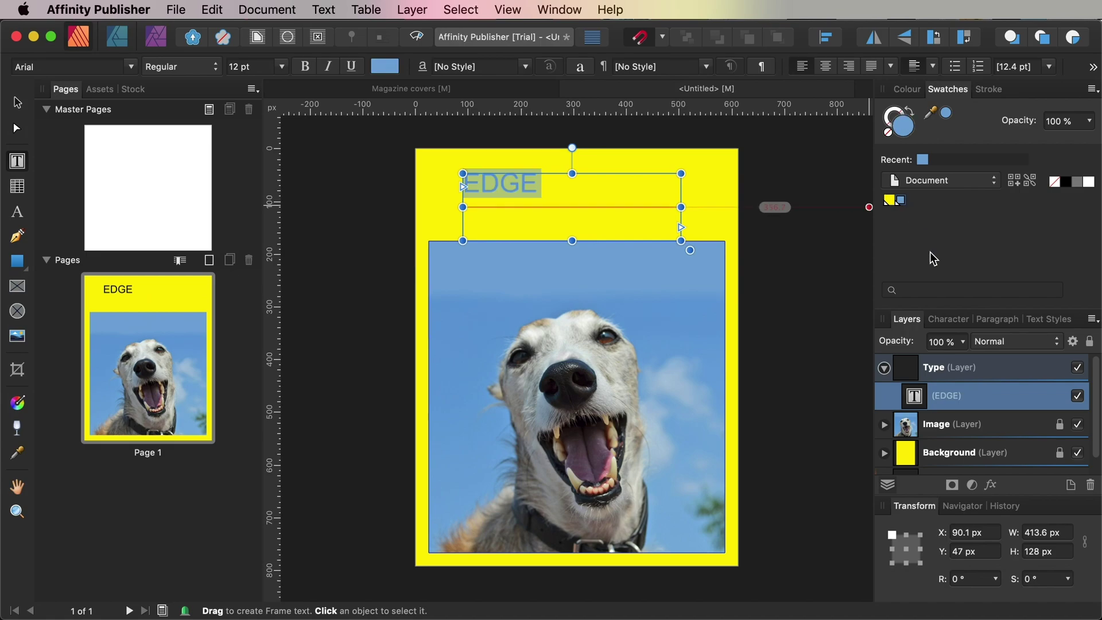
{"action": "left_click", "coordinate": [998, 320]}
{"action": "left_click", "coordinate": [938, 336]}
{"action": "left_click", "coordinate": [946, 316]}
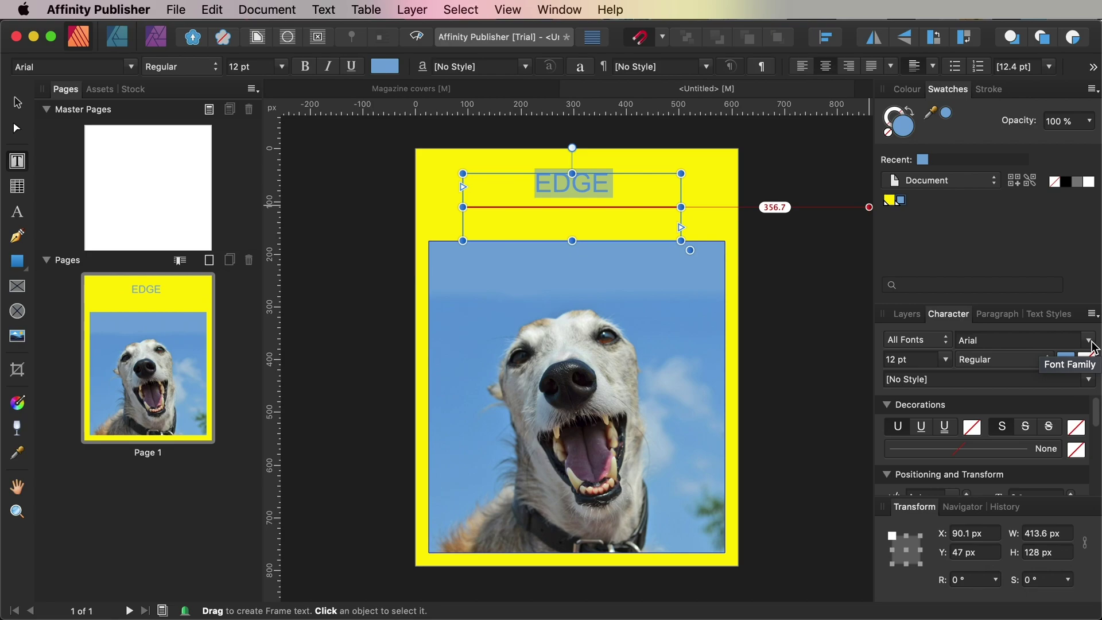
Set EDGE to Electronica Display Solid at 38 pt
{"action": "left_click", "coordinate": [1088, 340]}
{"action": "type", "text": "electronica"}
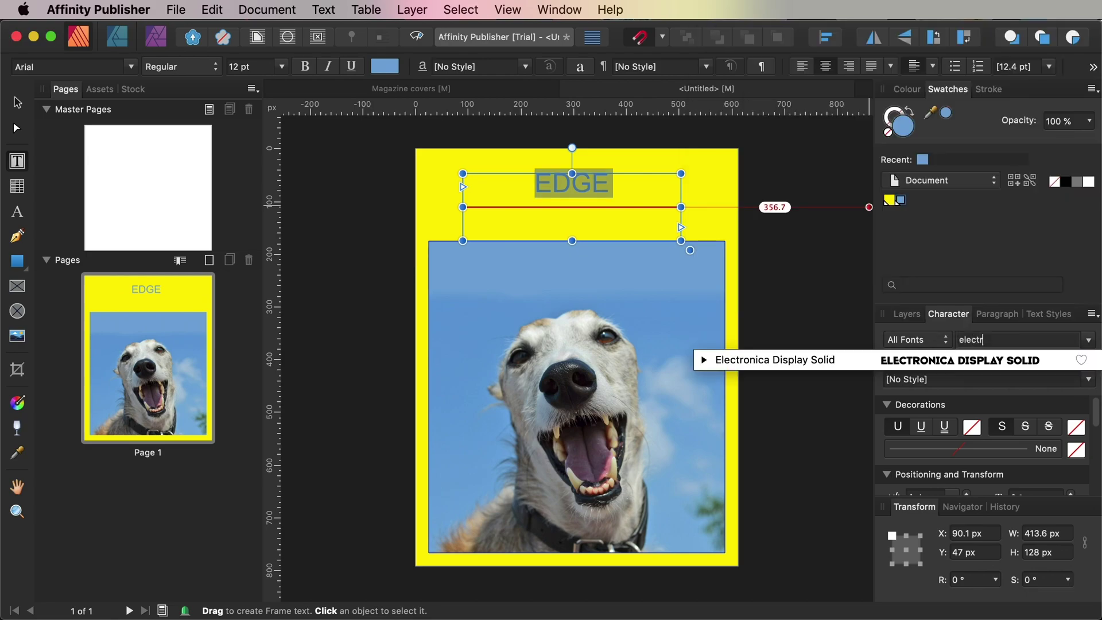
{"action": "key", "text": "Return"}
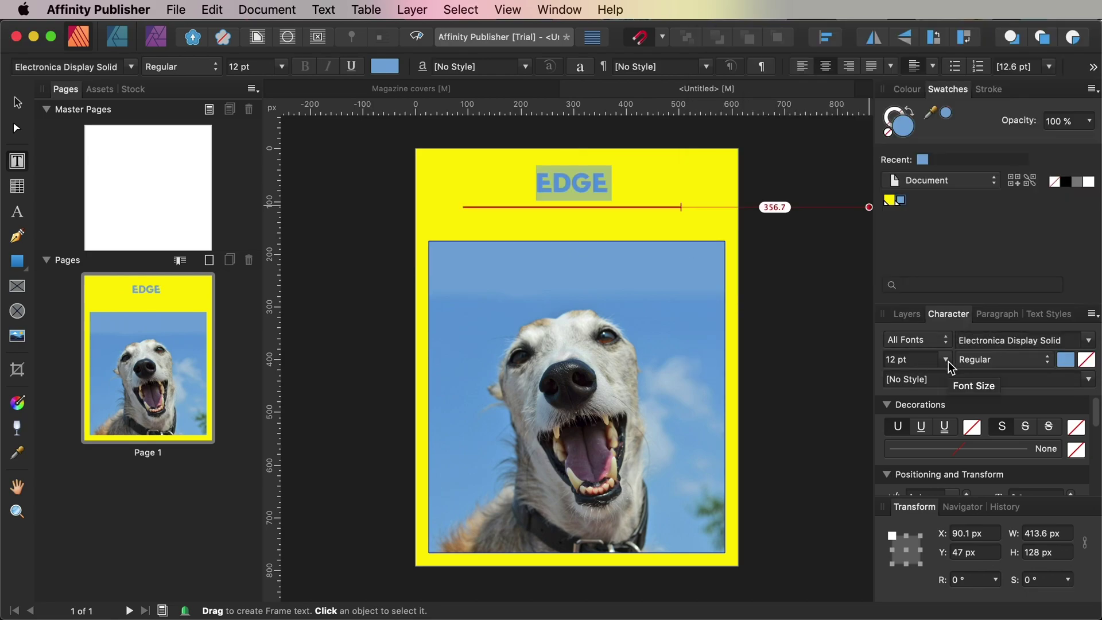
{"action": "left_click", "coordinate": [945, 359]}
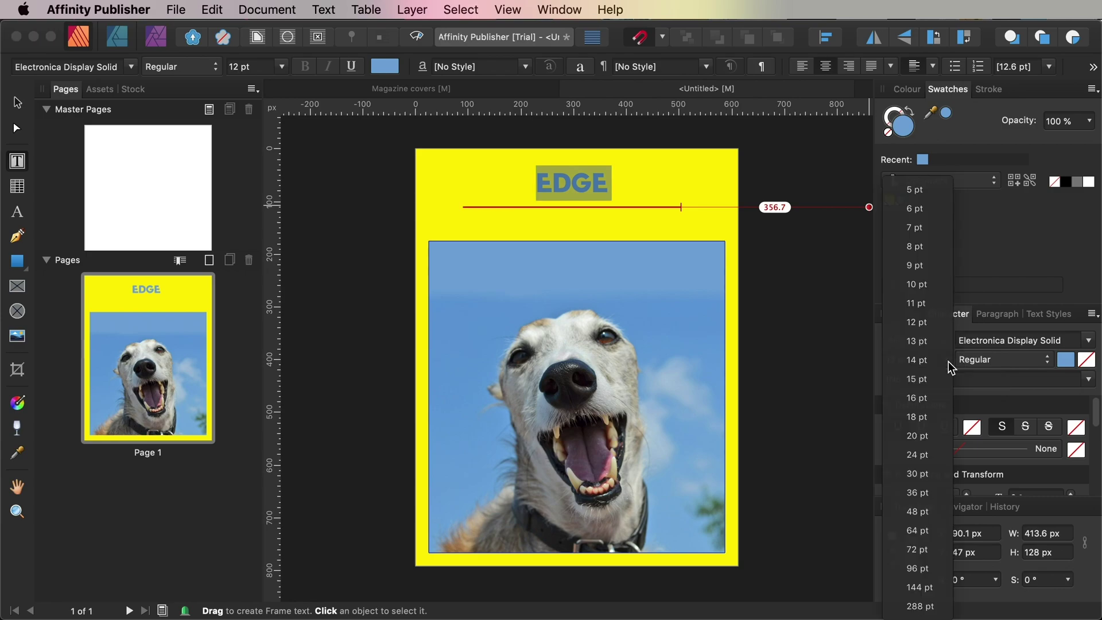
{"action": "left_click", "coordinate": [919, 498]}
{"action": "double_click", "coordinate": [884, 358]}
{"action": "type", "text": "38"}
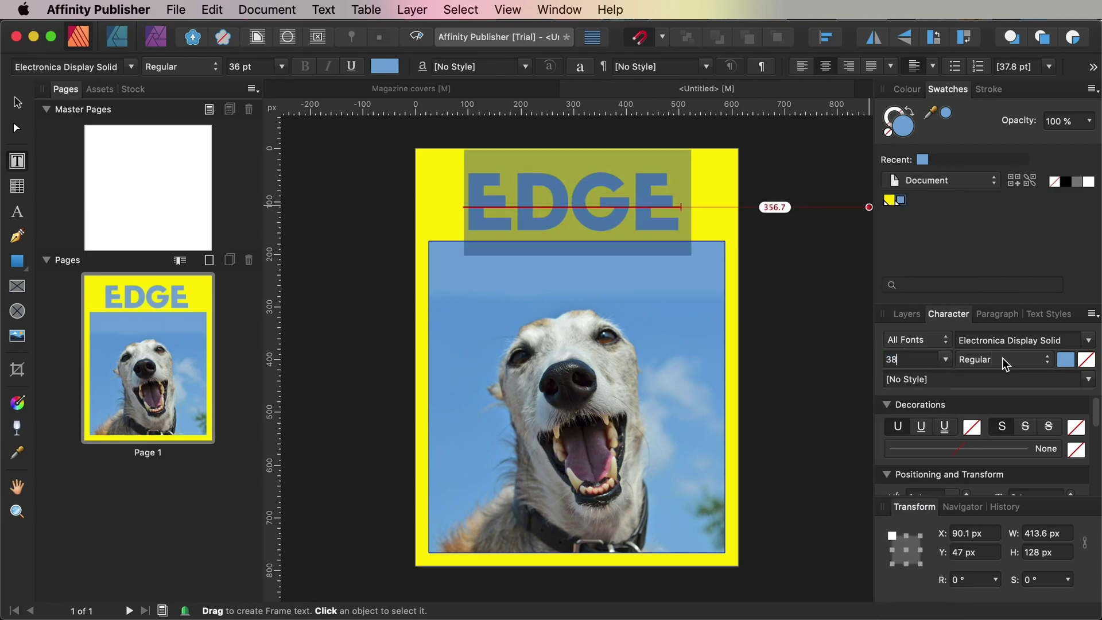
{"action": "left_click", "coordinate": [1003, 361]}
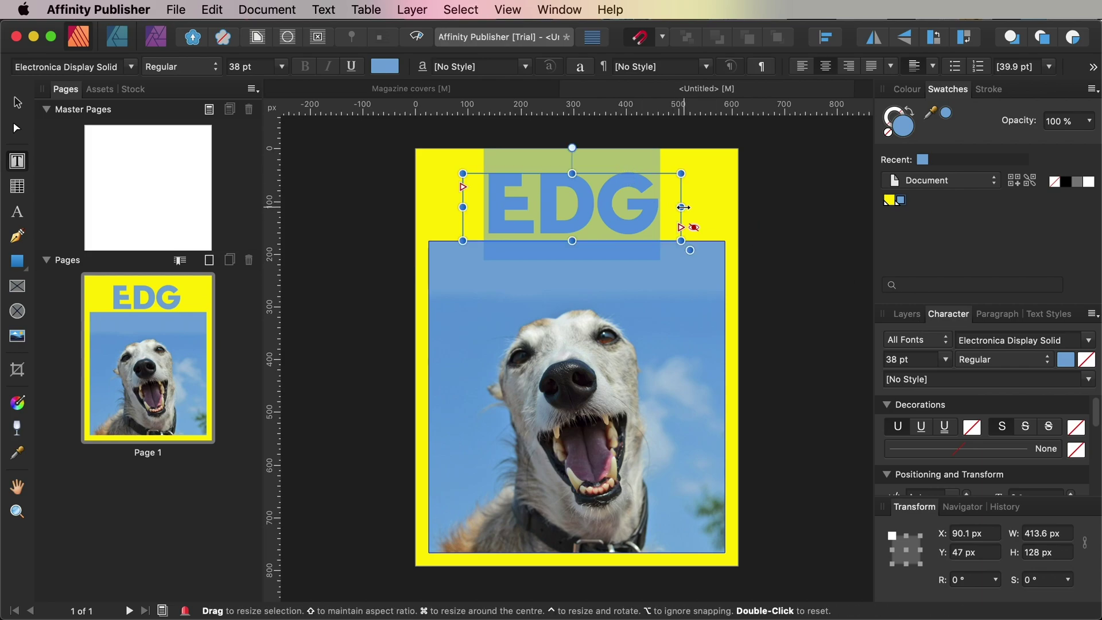
Widen the EDGE frame and move it across the cover's top, then deselect
{"action": "left_click_drag", "start_coordinate": [681, 206], "coordinate": [702, 206]}
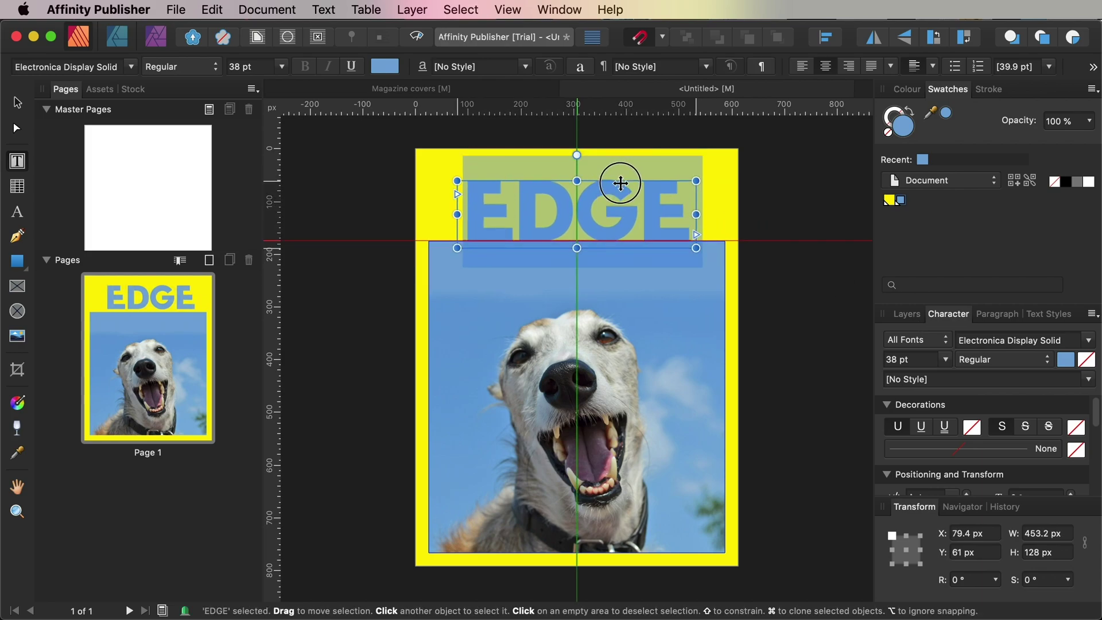
{"action": "left_click_drag", "start_coordinate": [628, 174], "coordinate": [630, 176]}
{"action": "left_click", "coordinate": [14, 110]}
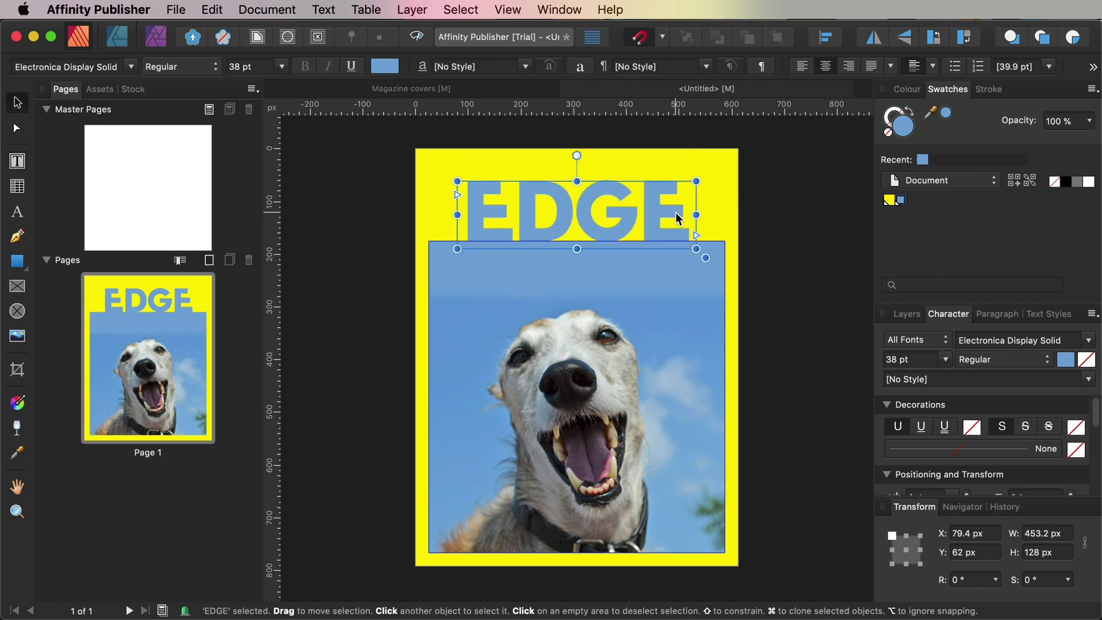
{"action": "left_click", "coordinate": [787, 213]}
Draw a new text frame showing 'Fall 2020' and place it just above EDGE
{"action": "left_click", "coordinate": [18, 161]}
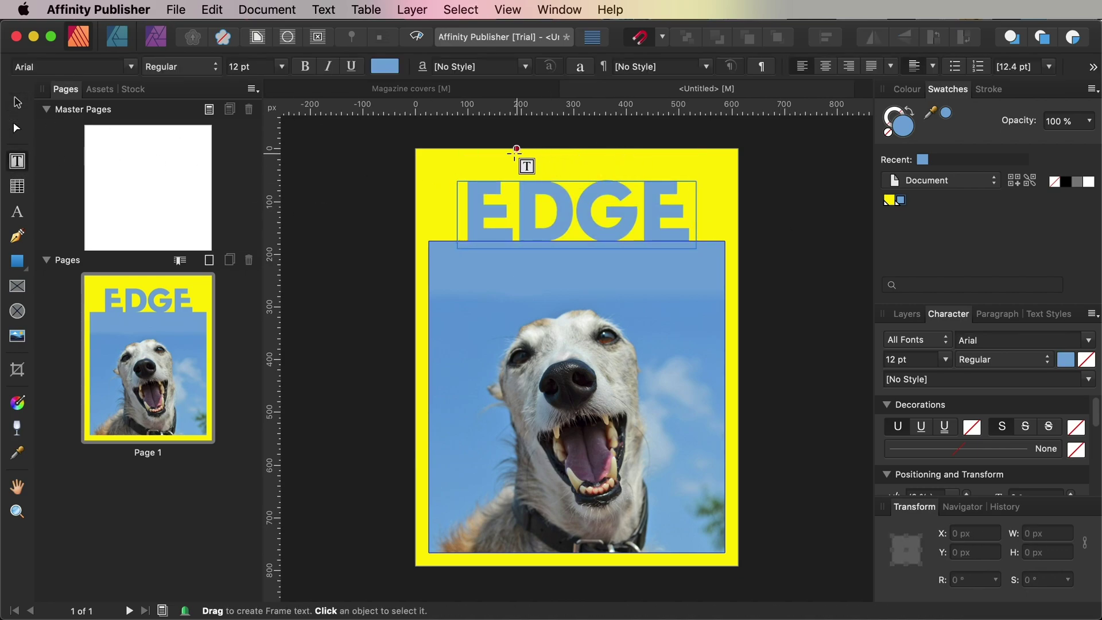
{"action": "left_click_drag", "start_coordinate": [492, 157], "coordinate": [658, 172]}
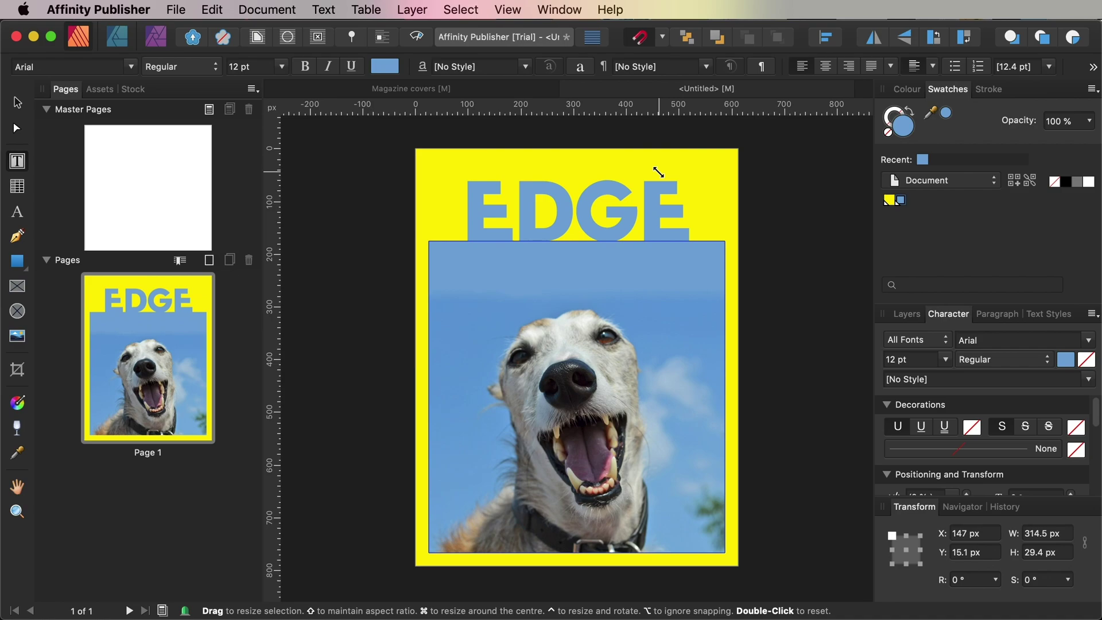
{"action": "key", "text": "Escape"}
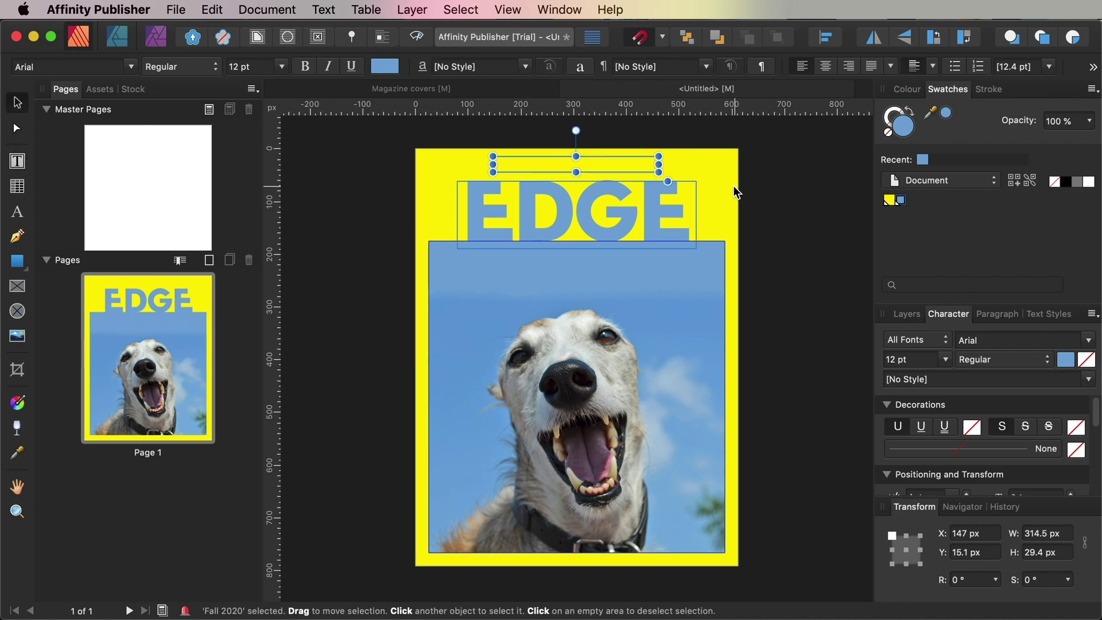
{"action": "left_click_drag", "start_coordinate": [659, 173], "coordinate": [739, 209]}
{"action": "left_click_drag", "start_coordinate": [629, 167], "coordinate": [447, 172]}
{"action": "key", "text": "t"}
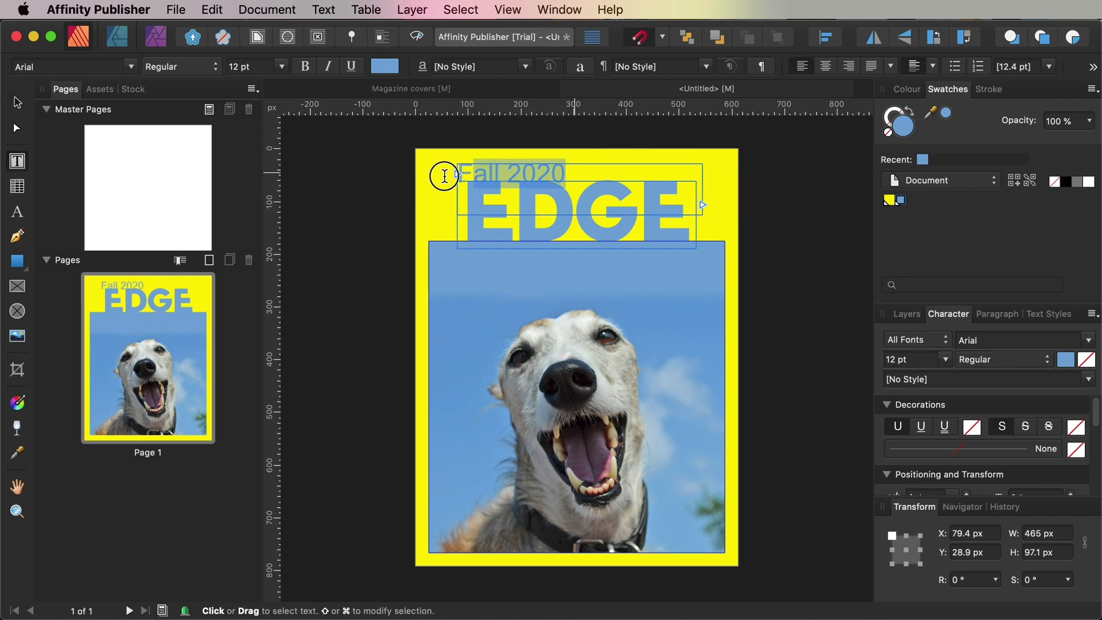
Set the Fall 2020 text to the Loew font at 4 pt
{"action": "left_click", "coordinate": [1089, 340]}
{"action": "type", "text": "loe"}
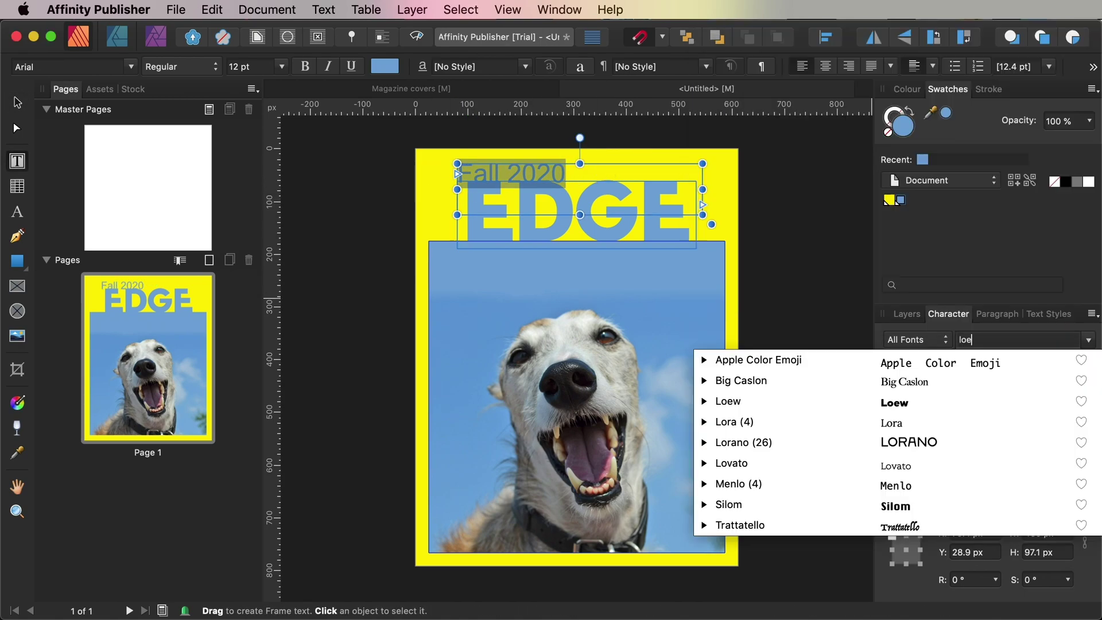
{"action": "type", "text": "Loew"}
{"action": "left_click", "coordinate": [950, 362]}
{"action": "double_click", "coordinate": [898, 359]}
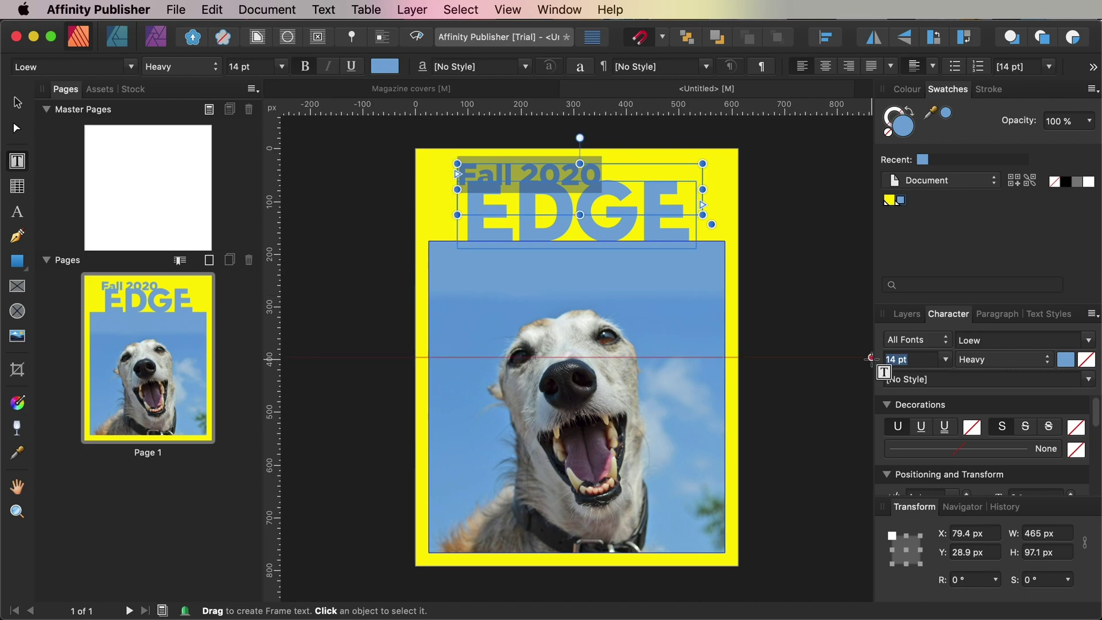
{"action": "type", "text": "4"}
{"action": "left_click", "coordinate": [993, 360]}
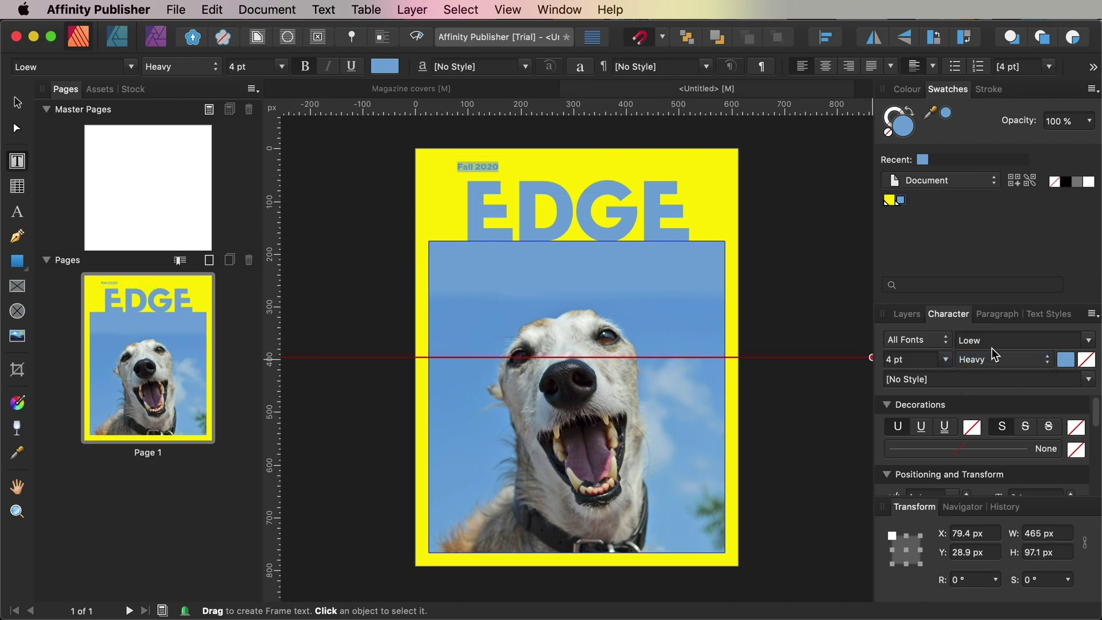
Centre-align the Fall 2020 text and make it all caps
{"action": "left_click", "coordinate": [997, 314]}
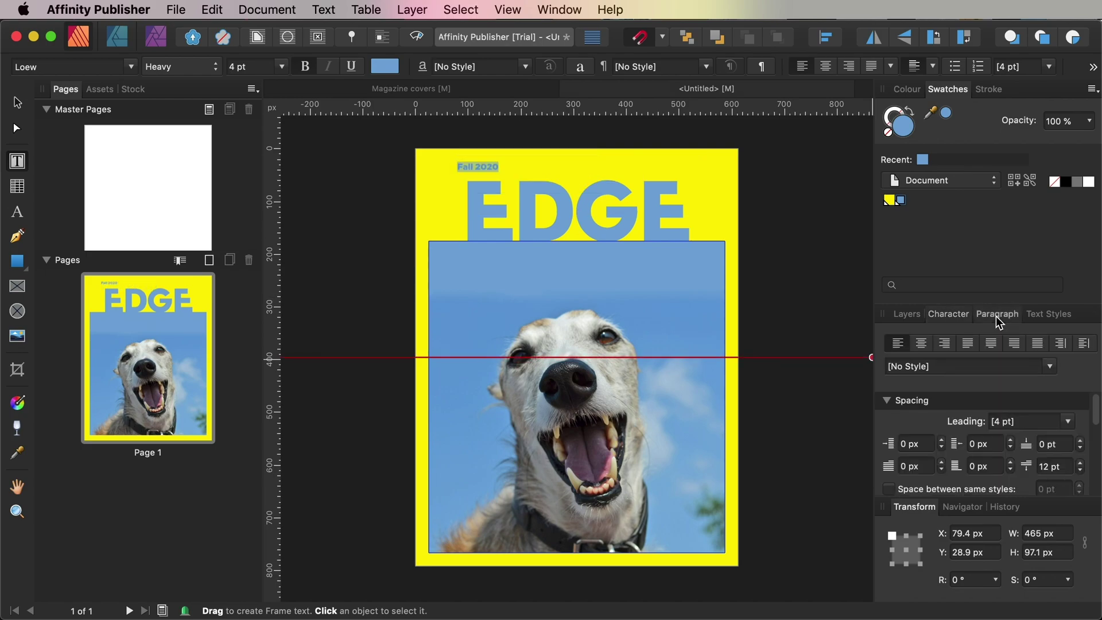
{"action": "left_click", "coordinate": [912, 342]}
{"action": "left_click", "coordinate": [947, 314]}
{"action": "scroll", "coordinate": [1000, 410], "scroll_direction": "down", "scroll_amount": 5}
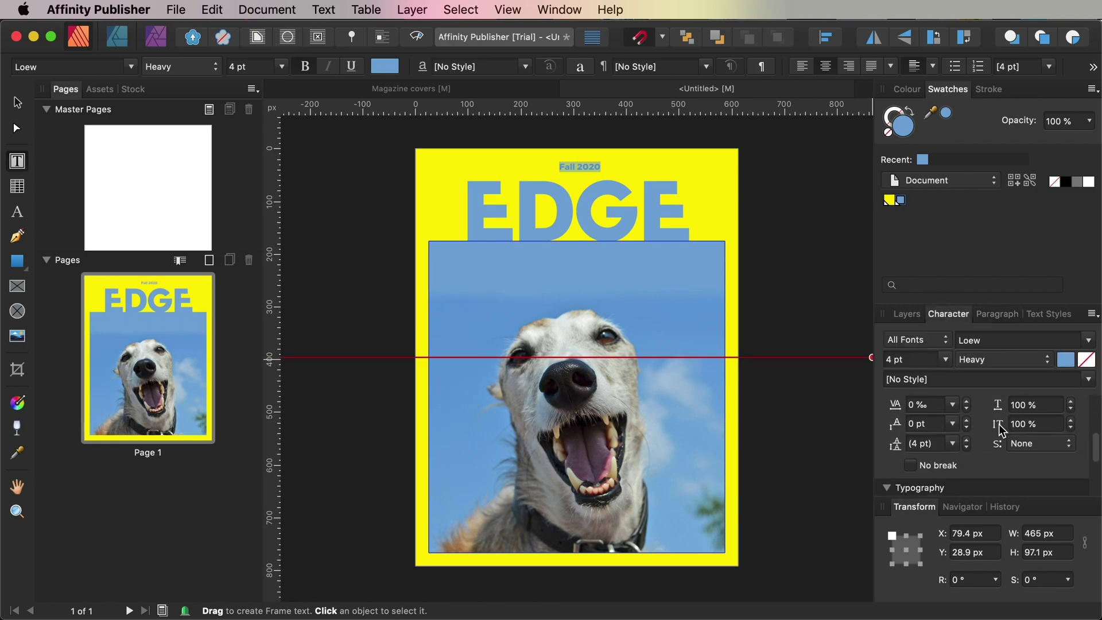
{"action": "scroll", "coordinate": [1022, 413], "scroll_direction": "down", "scroll_amount": 5}
{"action": "left_click", "coordinate": [1039, 418]}
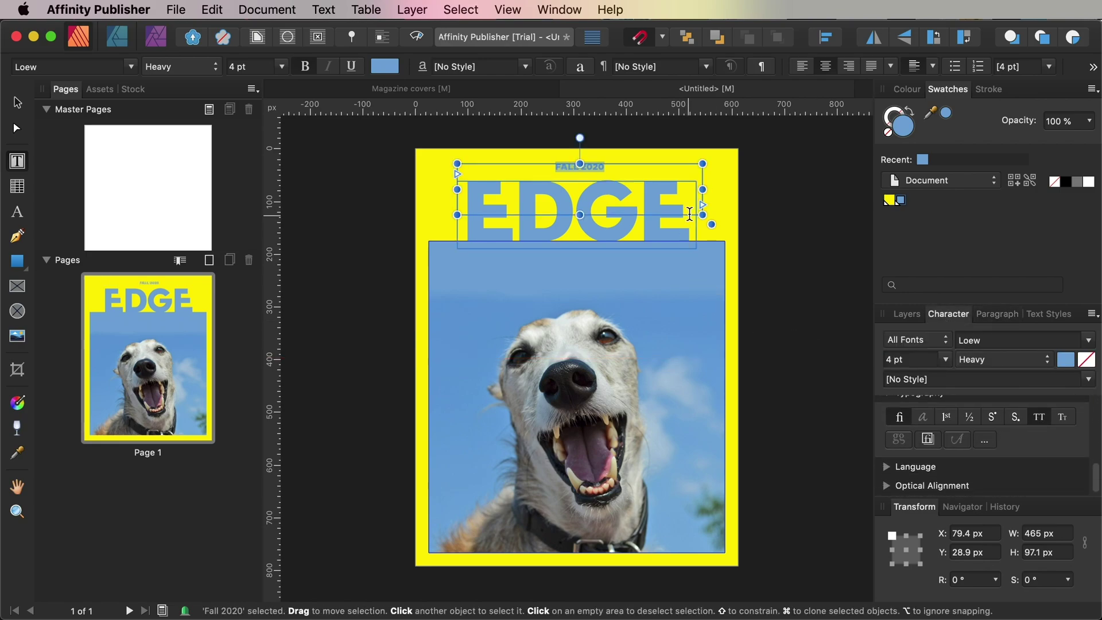
Shrink the FALL 2020 frame's height and centre it above the EDGE title
{"action": "key", "text": "Escape"}
{"action": "left_click_drag", "start_coordinate": [581, 216], "coordinate": [581, 175]}
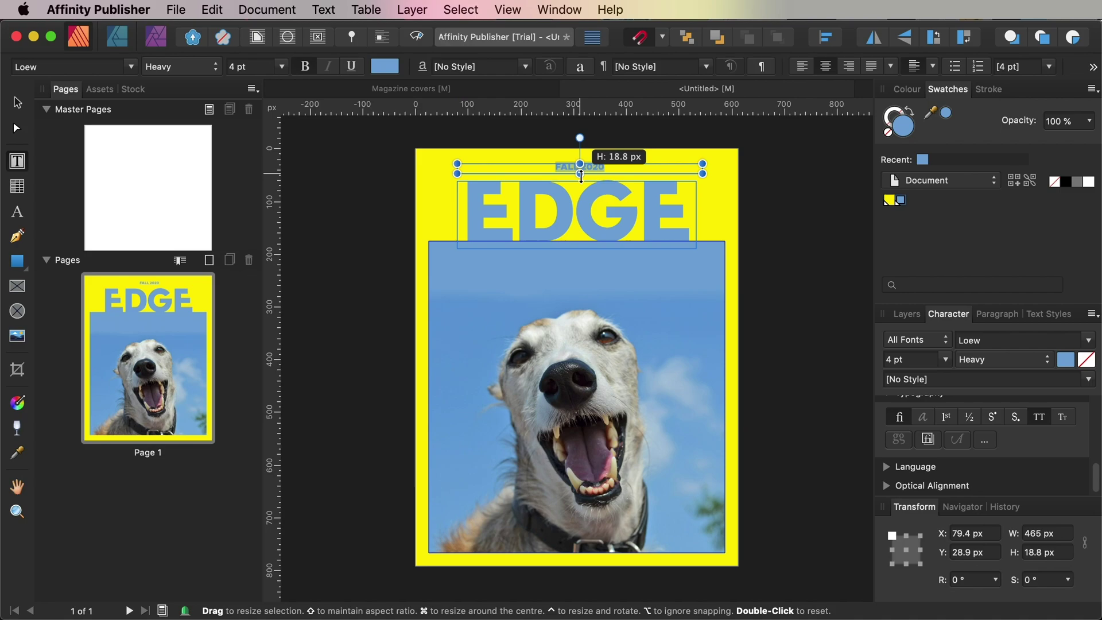
{"action": "key", "text": "v"}
{"action": "left_click_drag", "start_coordinate": [652, 168], "coordinate": [646, 173]}
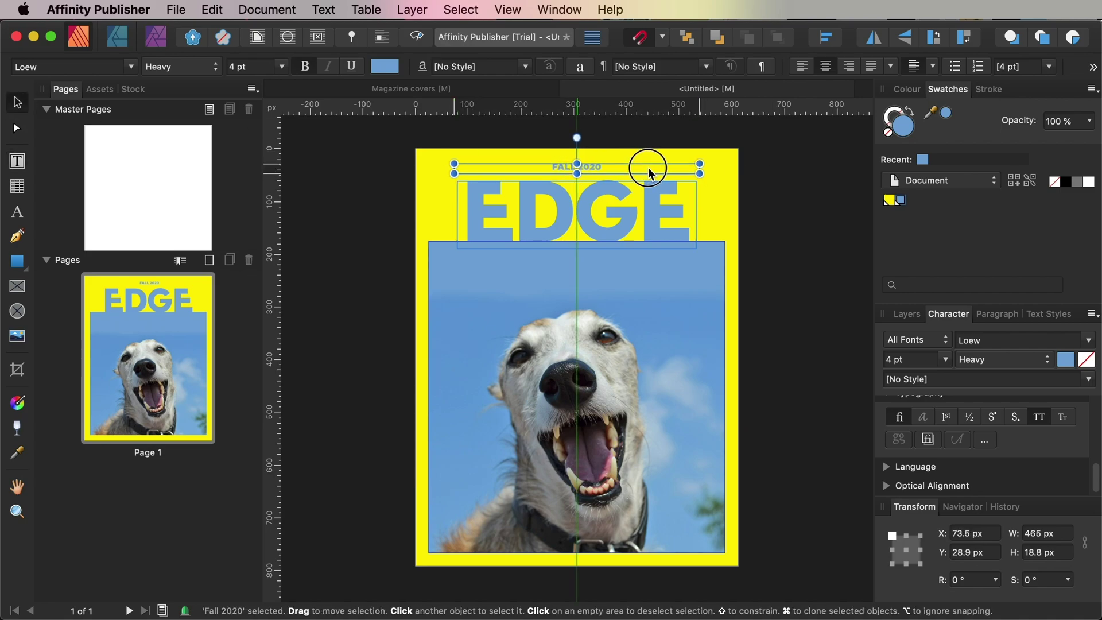
{"action": "left_click", "coordinate": [764, 175]}
{"action": "left_click", "coordinate": [615, 169]}
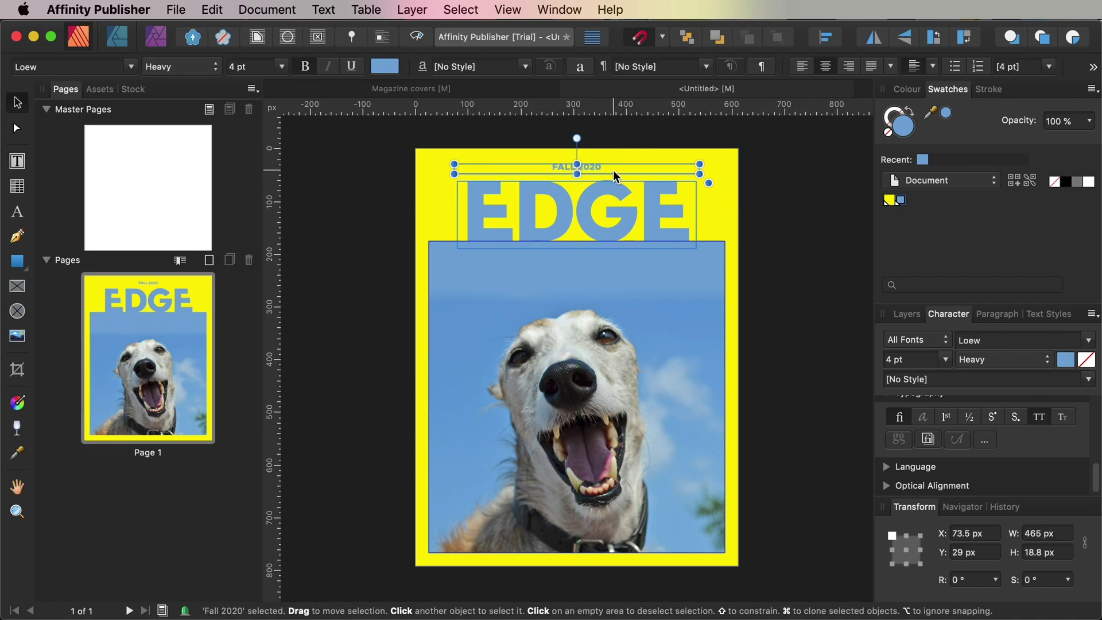
{"action": "left_click", "coordinate": [212, 10]}
Duplicate the FALL 2020 frame onto the photo, colour it yellow and retype it 'ISSUE 3 $4.99'
{"action": "left_click", "coordinate": [221, 10]}
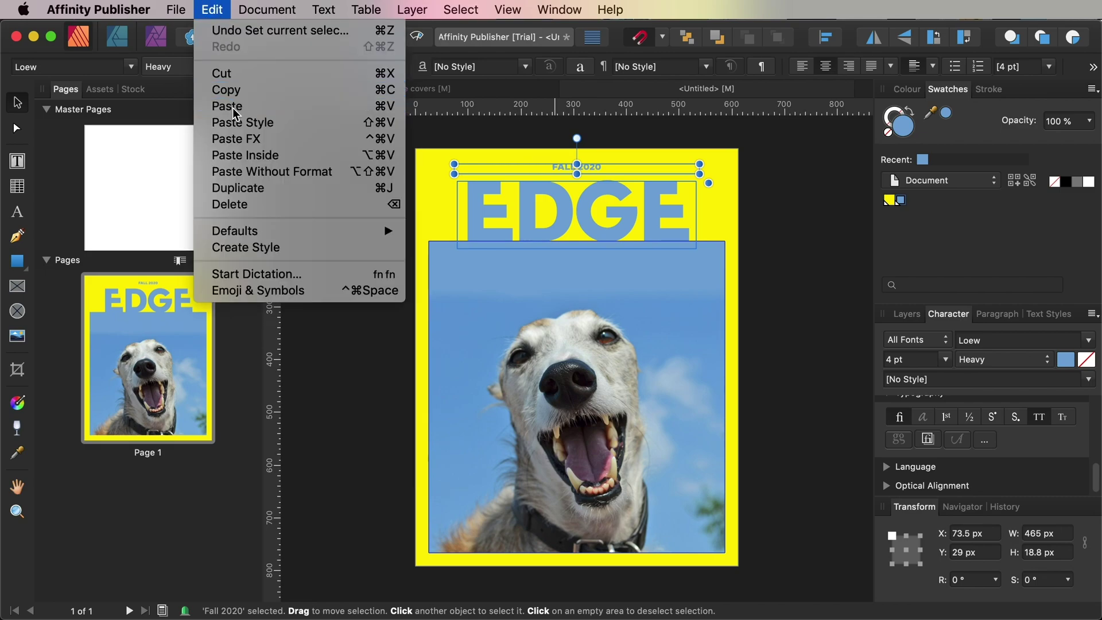
{"action": "left_click", "coordinate": [233, 108]}
{"action": "mouse_move", "coordinate": [603, 168]}
{"action": "left_mouse_down"}
{"action": "mouse_move", "coordinate": [475, 216]}
{"action": "mouse_move", "coordinate": [549, 253]}
{"action": "left_mouse_up"}
{"action": "left_click", "coordinate": [889, 200]}
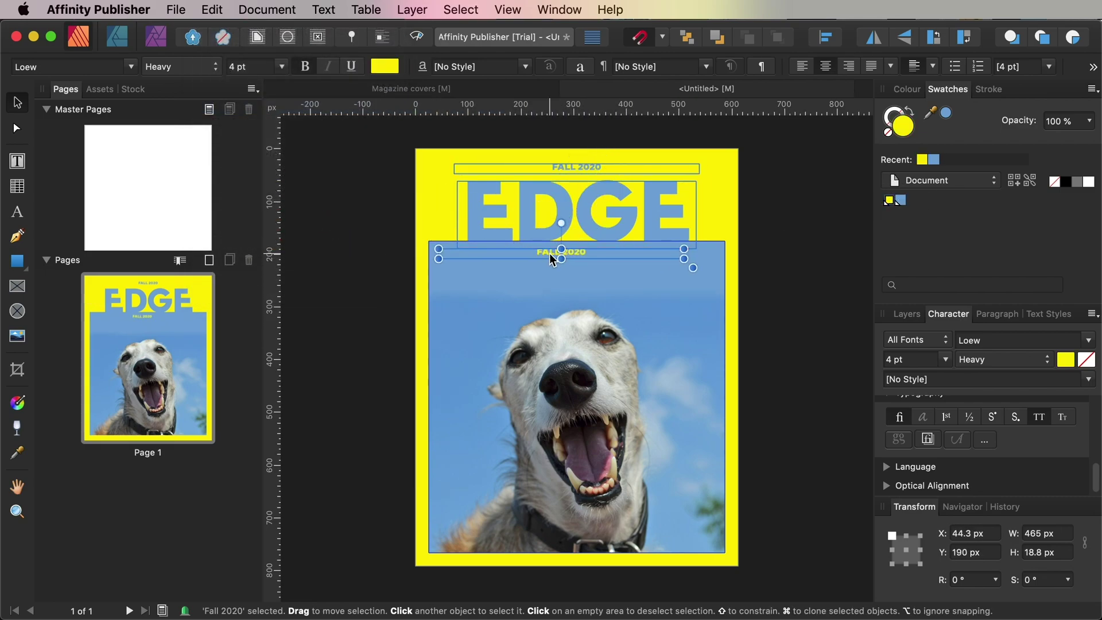
{"action": "double_click", "coordinate": [549, 253]}
{"action": "type", "text": "ISSUE 3 $4"}
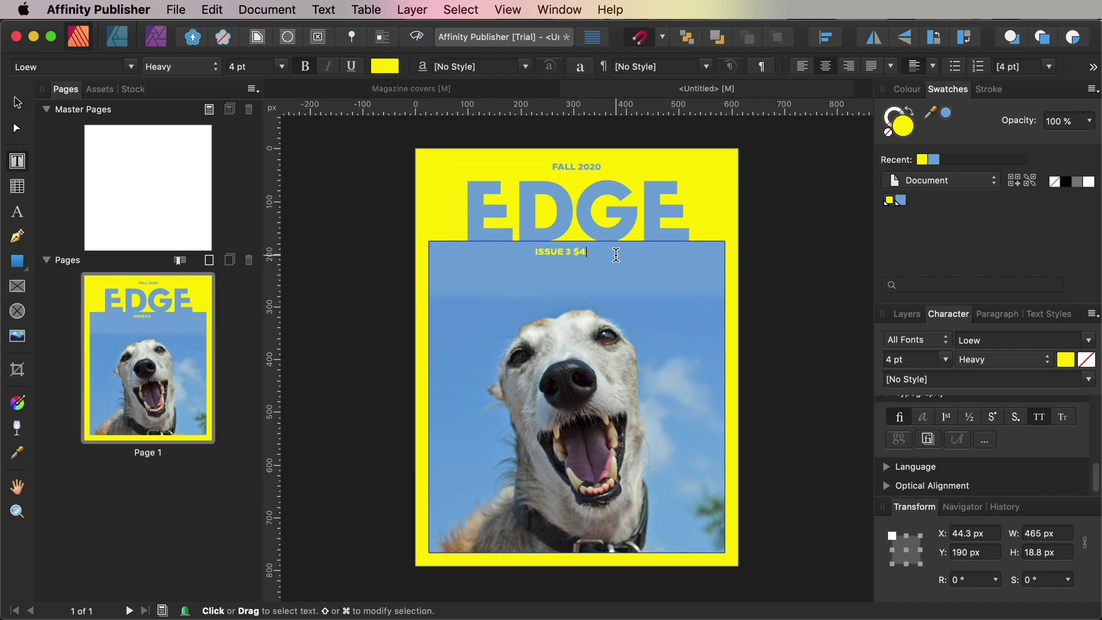
{"action": "type", "text": ".99"}
{"action": "key", "text": "Escape"}
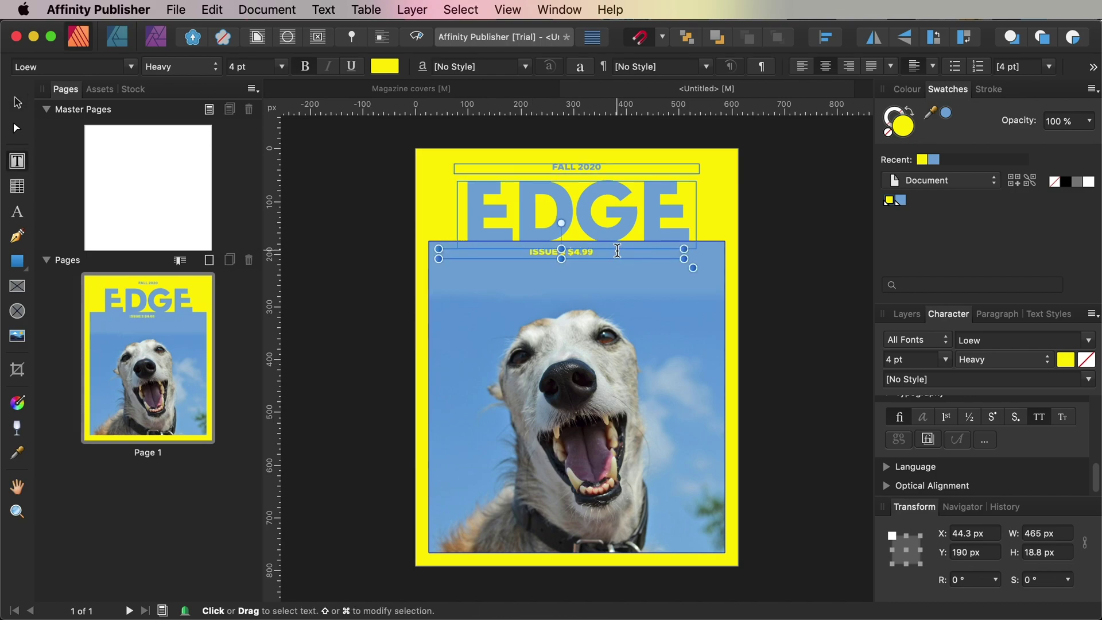
Left-align the issue text, nudge it down and narrow its frame to fit
{"action": "left_click", "coordinate": [997, 314]}
{"action": "left_click", "coordinate": [899, 343]}
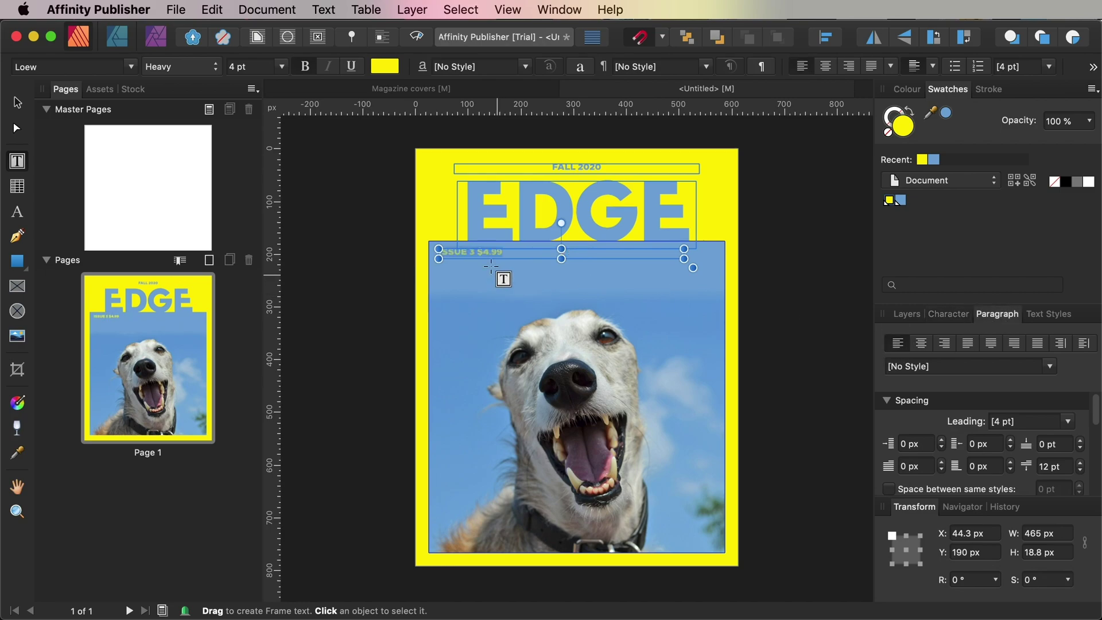
{"action": "left_click", "coordinate": [18, 102]}
{"action": "left_click_drag", "start_coordinate": [554, 248], "coordinate": [554, 250]}
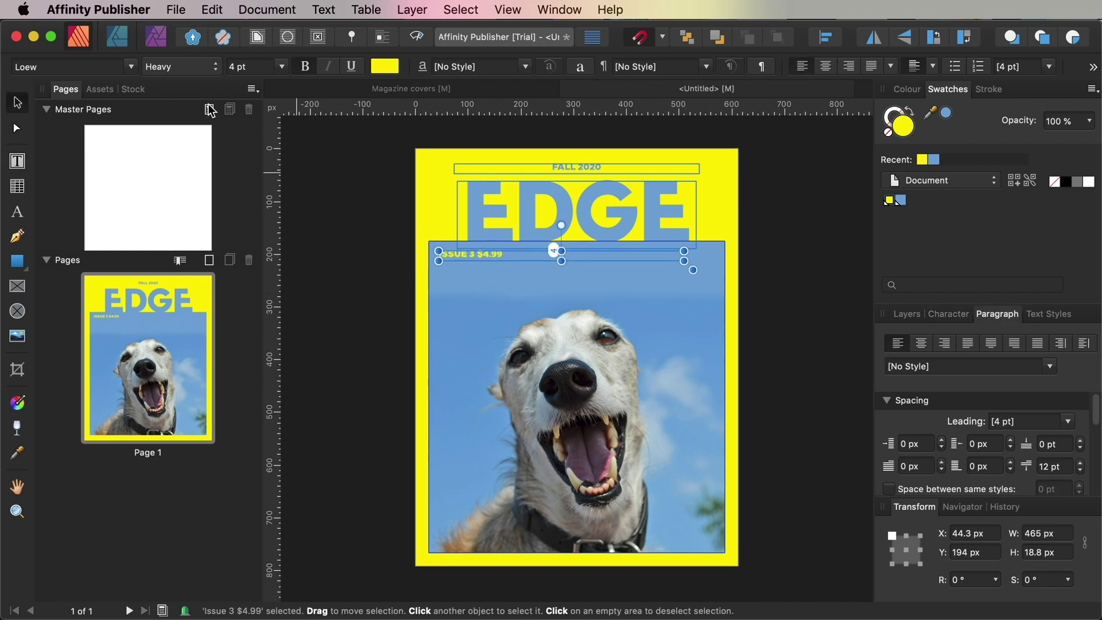
{"action": "left_click", "coordinate": [353, 199]}
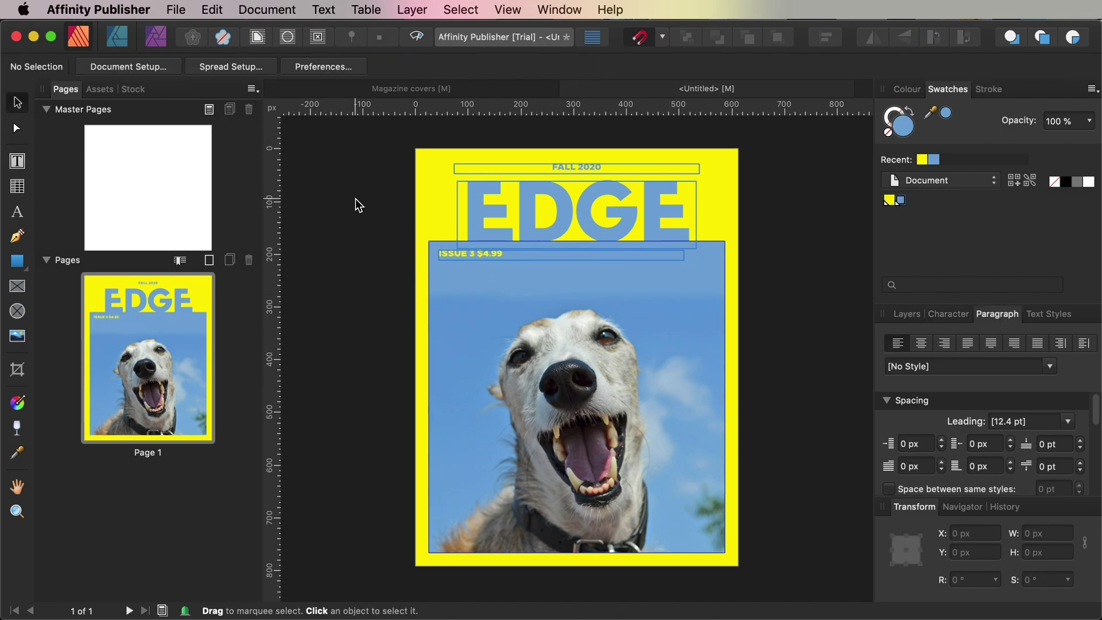
{"action": "left_click", "coordinate": [457, 256]}
{"action": "left_click", "coordinate": [383, 248]}
{"action": "left_click", "coordinate": [459, 255]}
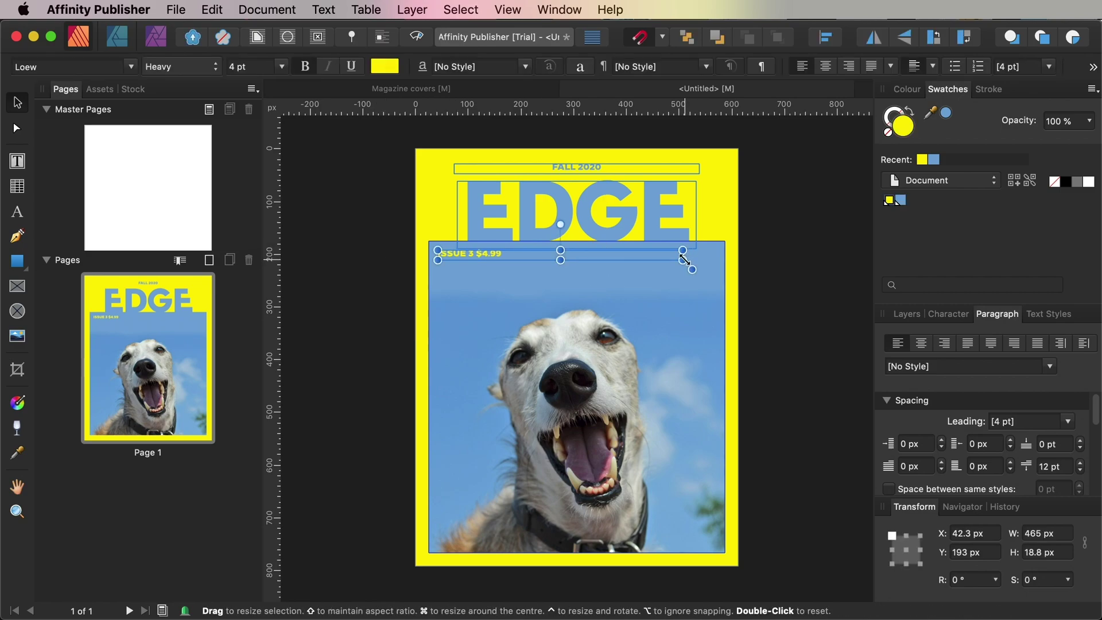
{"action": "left_click_drag", "start_coordinate": [683, 255], "coordinate": [515, 255]}
Drag a copy of the issue frame lower on the photo and retype it 'MAGAZINE'
{"action": "left_click", "coordinate": [357, 229]}
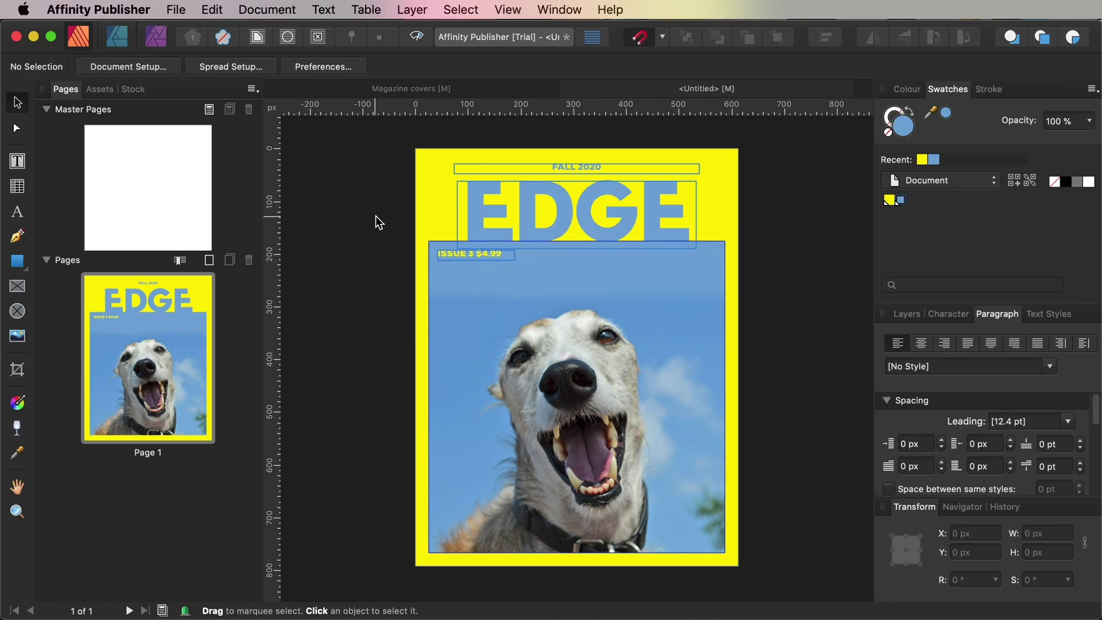
{"action": "left_click", "coordinate": [494, 257]}
{"action": "left_click_drag", "start_coordinate": [496, 256], "coordinate": [600, 285], "text": "super"}
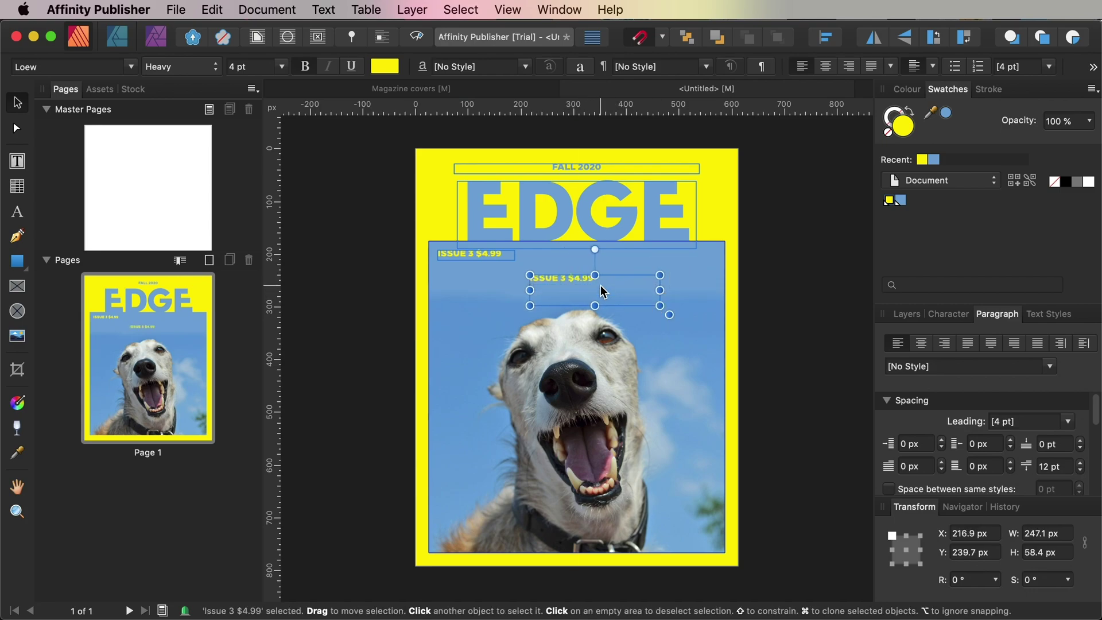
{"action": "triple_click", "coordinate": [551, 278]}
{"action": "type", "text": "MAGAZINE"}
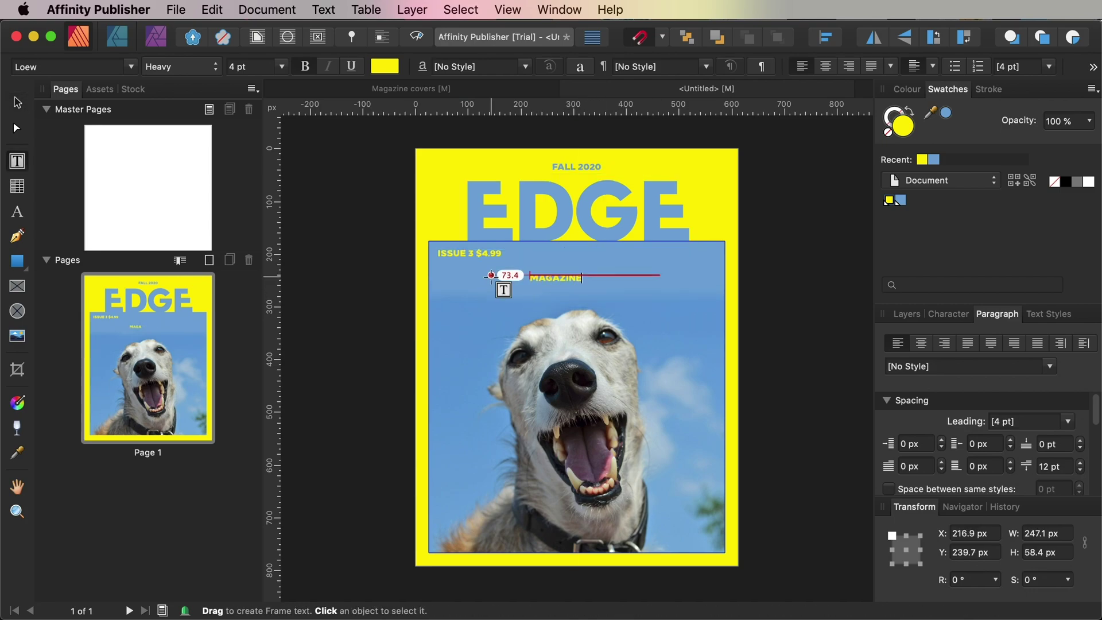
{"action": "key", "text": "Escape"}
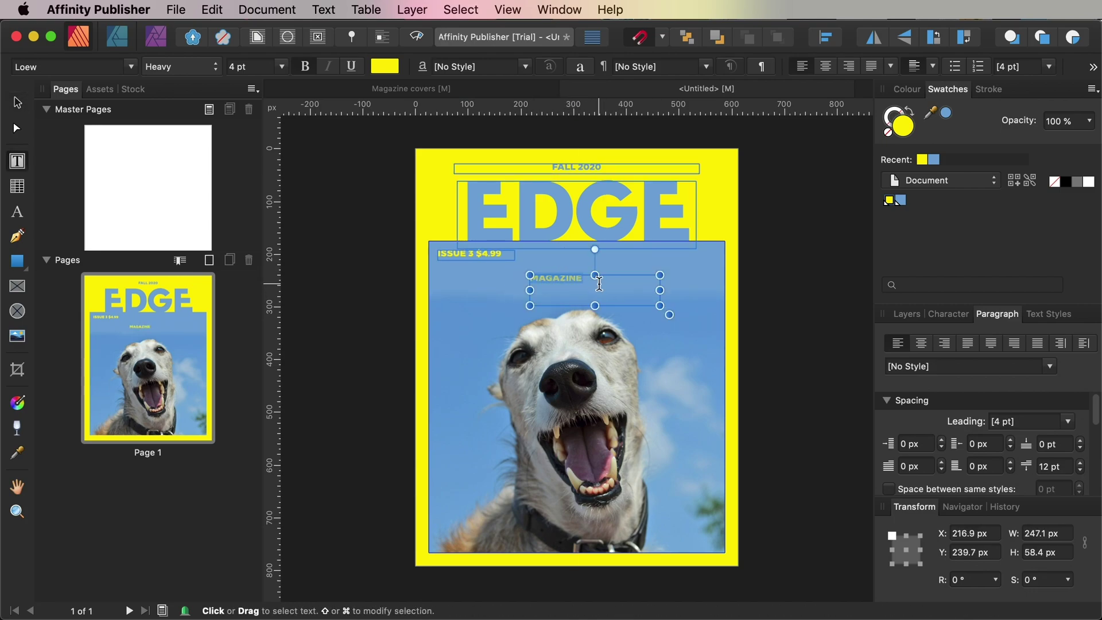
Enlarge MAGAZINE to 6 pt and shrink its frame to fit the word
{"action": "left_click", "coordinate": [948, 314]}
{"action": "left_click", "coordinate": [887, 360]}
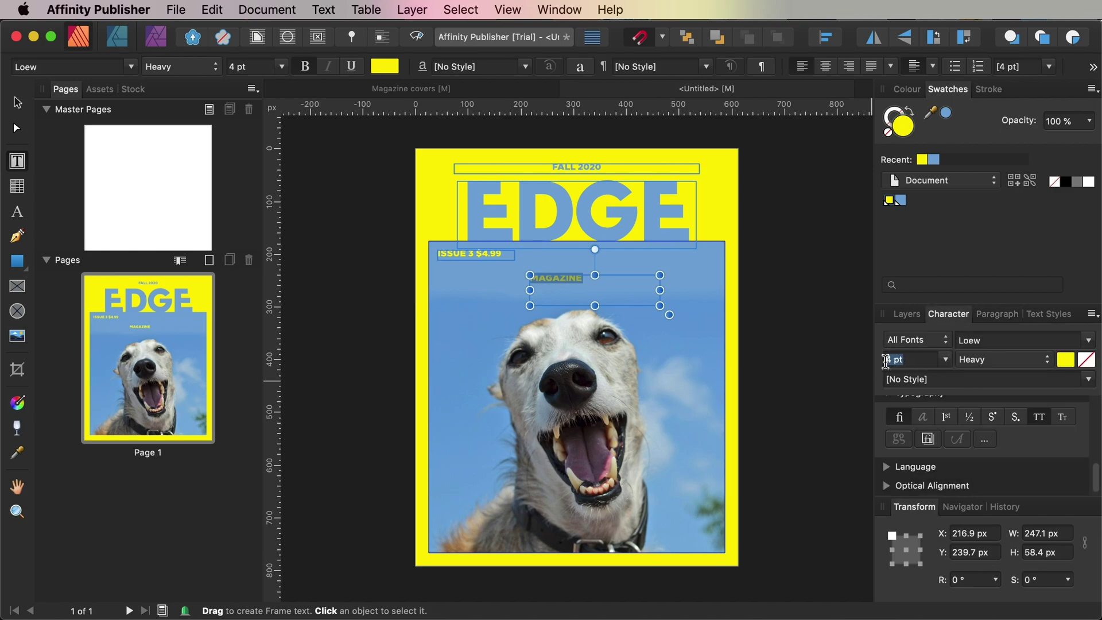
{"action": "type", "text": "14"}
{"action": "key", "text": "Return"}
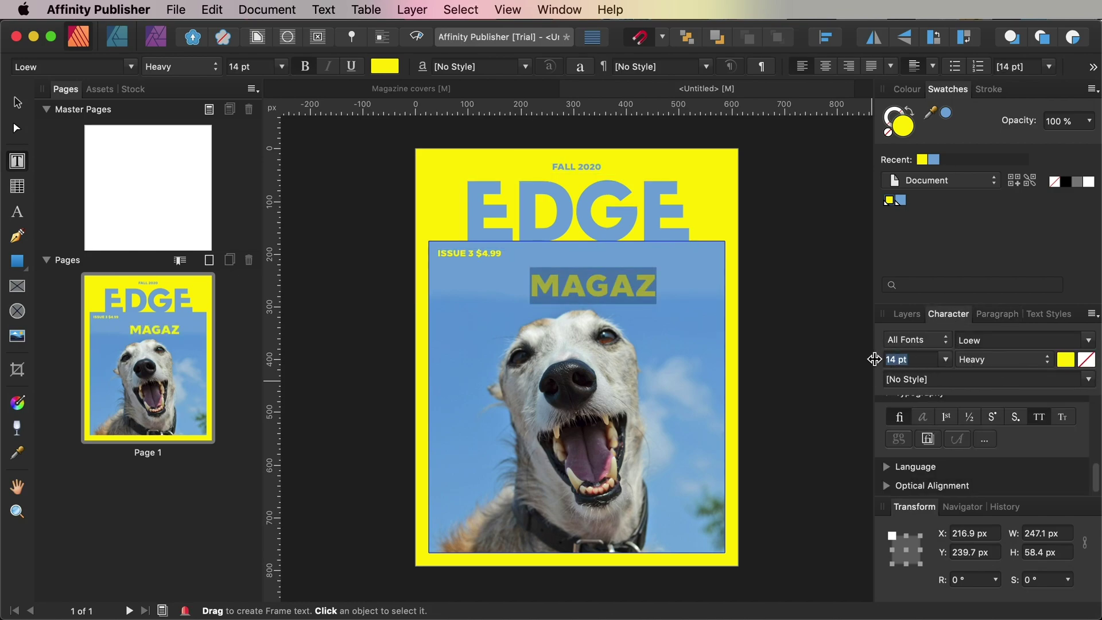
{"action": "left_click", "coordinate": [1002, 361]}
{"action": "key", "text": "Escape"}
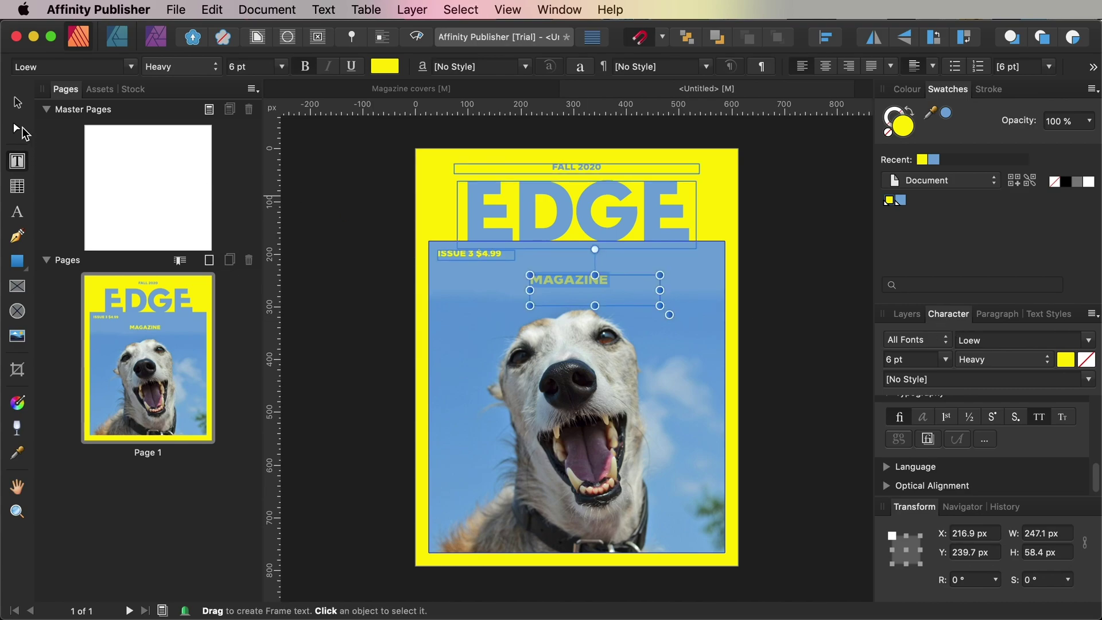
{"action": "left_click_drag", "start_coordinate": [659, 291], "coordinate": [570, 289]}
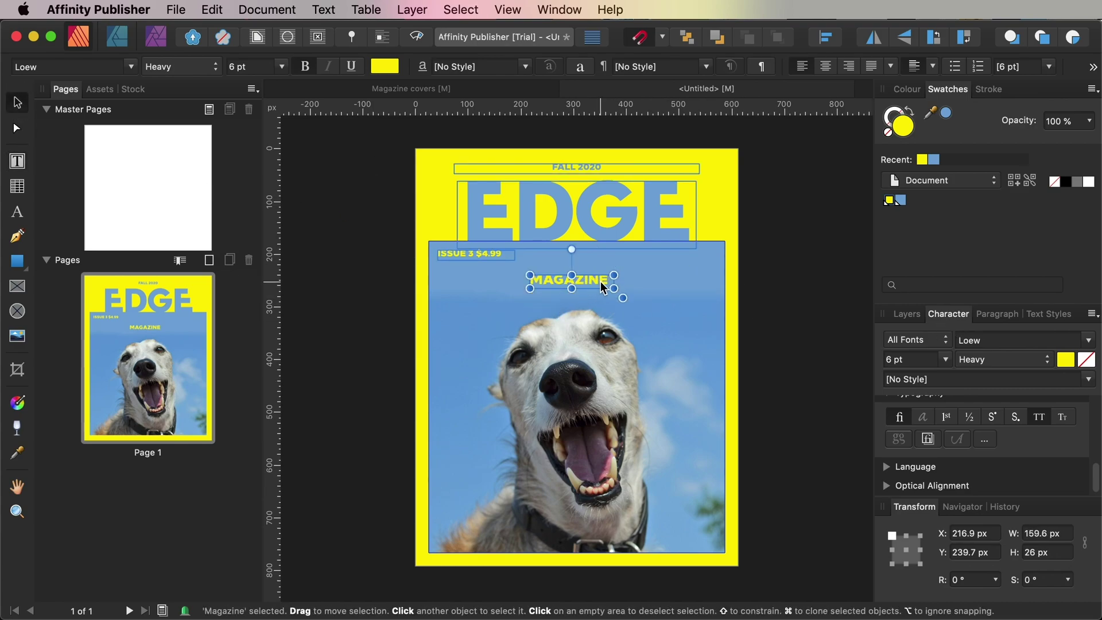
Rotate MAGAZINE left to vertical and move it to the photo's right edge
{"action": "right_click", "coordinate": [604, 280]}
{"action": "mouse_move", "coordinate": [650, 515]}
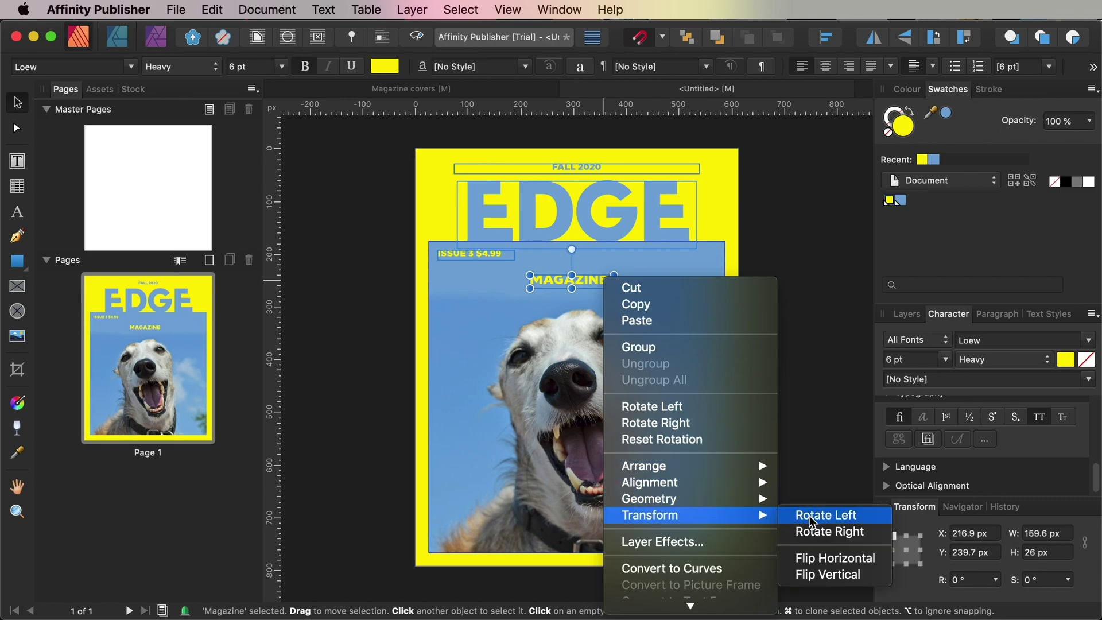
{"action": "left_click", "coordinate": [811, 515]}
{"action": "mouse_move", "coordinate": [572, 263]}
{"action": "left_mouse_down"}
{"action": "mouse_move", "coordinate": [734, 270]}
{"action": "mouse_move", "coordinate": [687, 274]}
{"action": "left_mouse_up"}
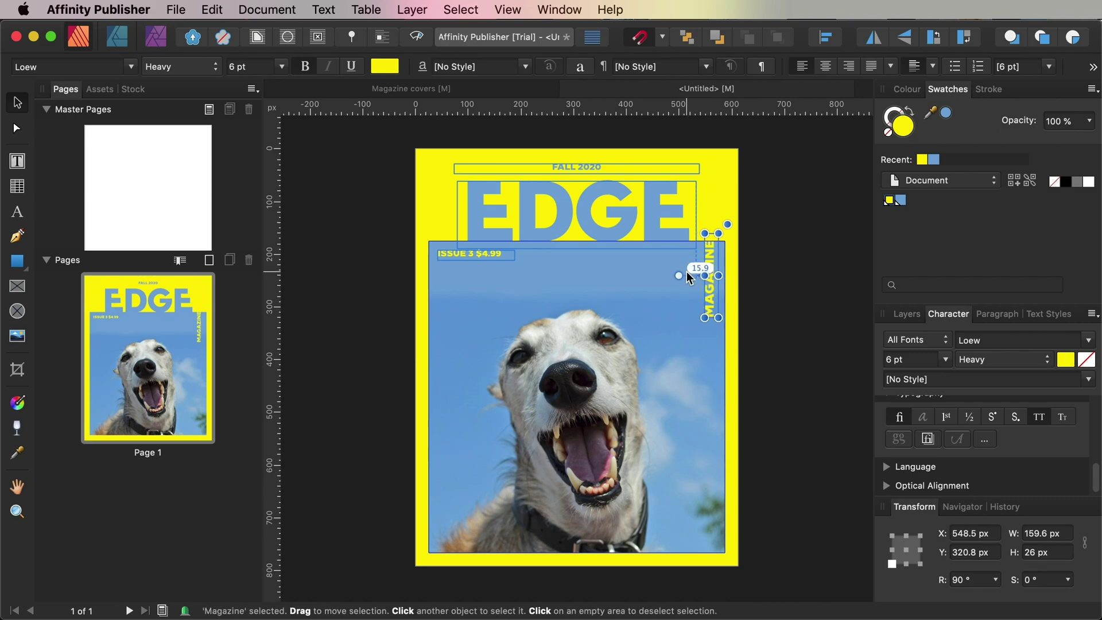
{"action": "left_click", "coordinate": [764, 285]}
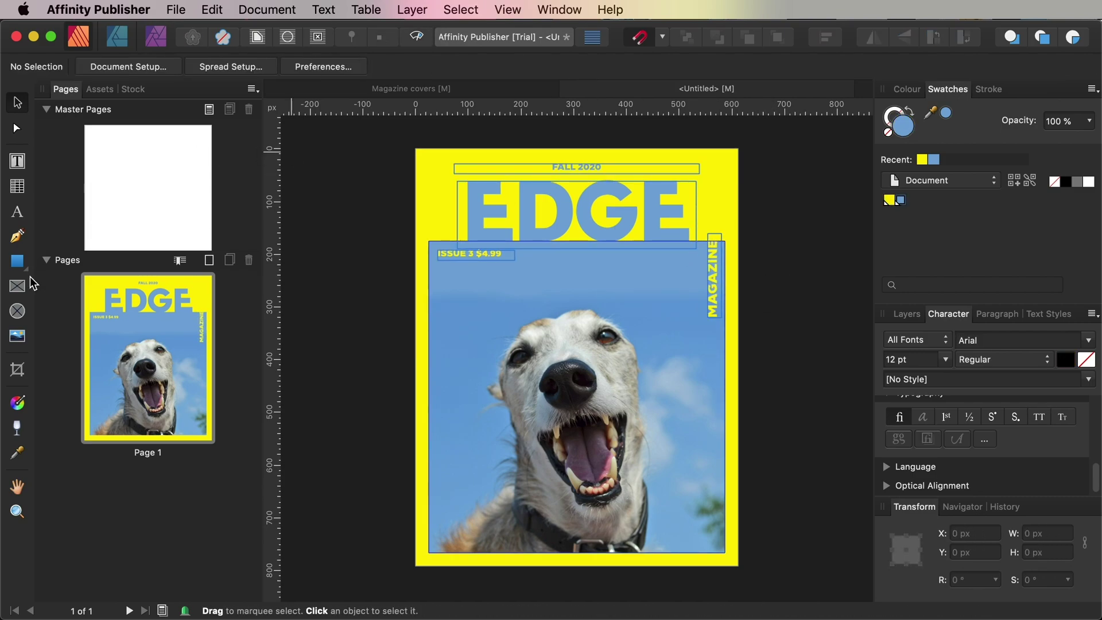
Draw a no-fill ellipse around the dog's head, then tilt and widen it
{"action": "left_click_drag", "start_coordinate": [19, 262], "coordinate": [76, 218]}
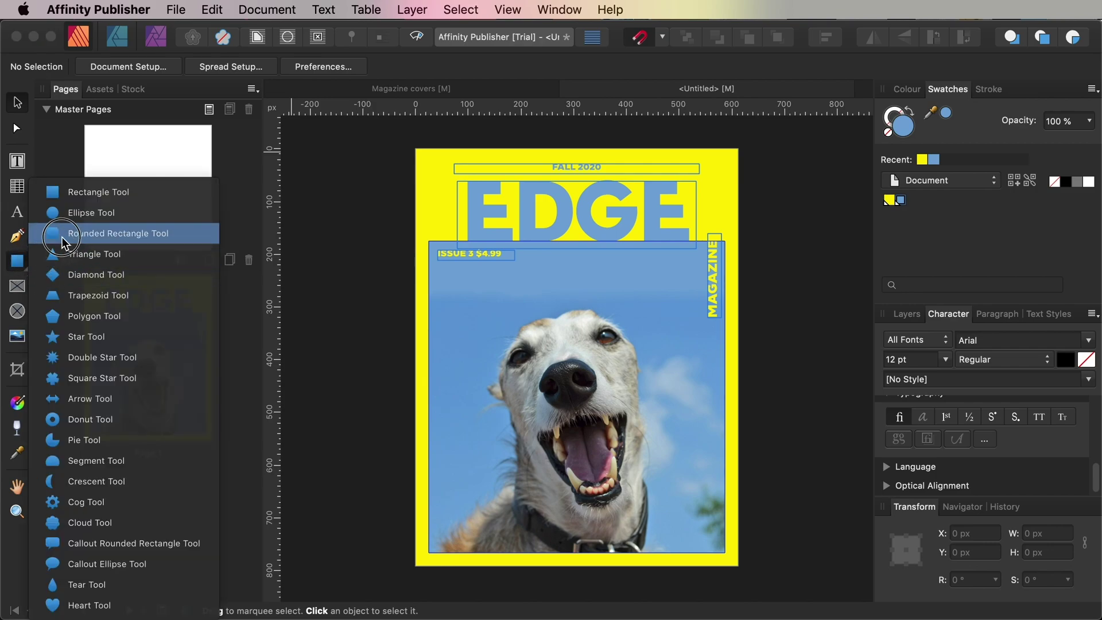
{"action": "left_click", "coordinate": [77, 218]}
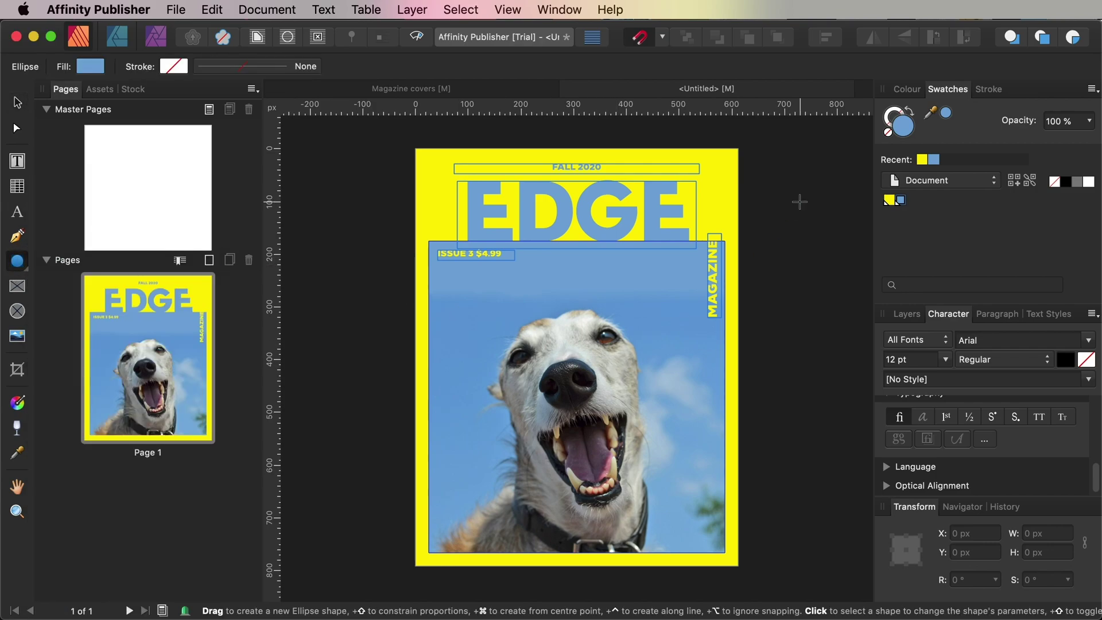
{"action": "left_click", "coordinate": [891, 133]}
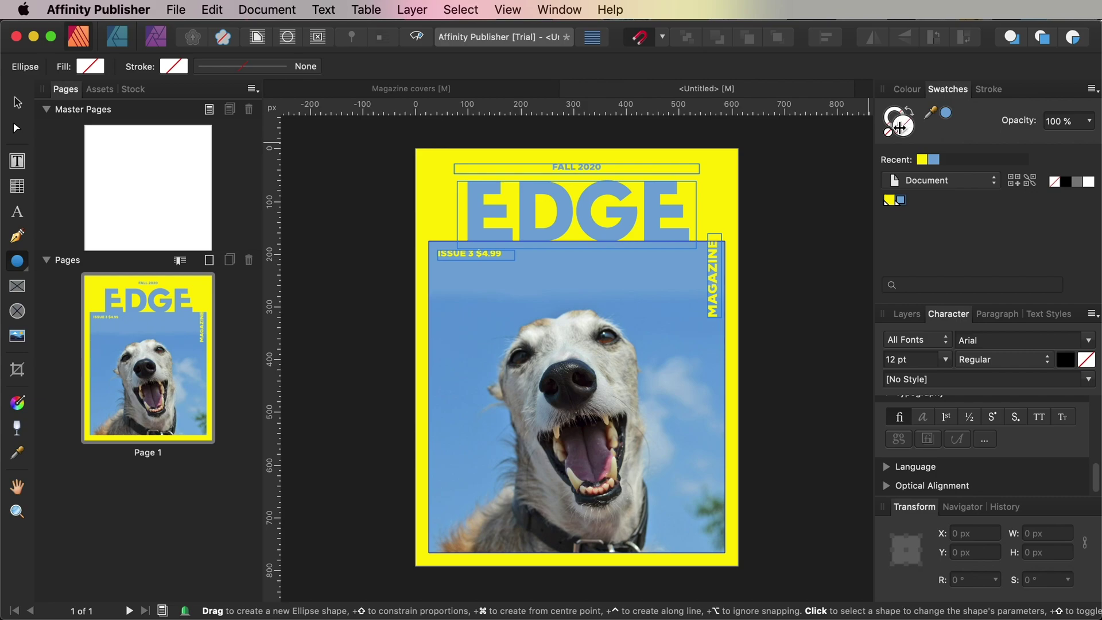
{"action": "left_click_drag", "start_coordinate": [489, 299], "coordinate": [658, 523]}
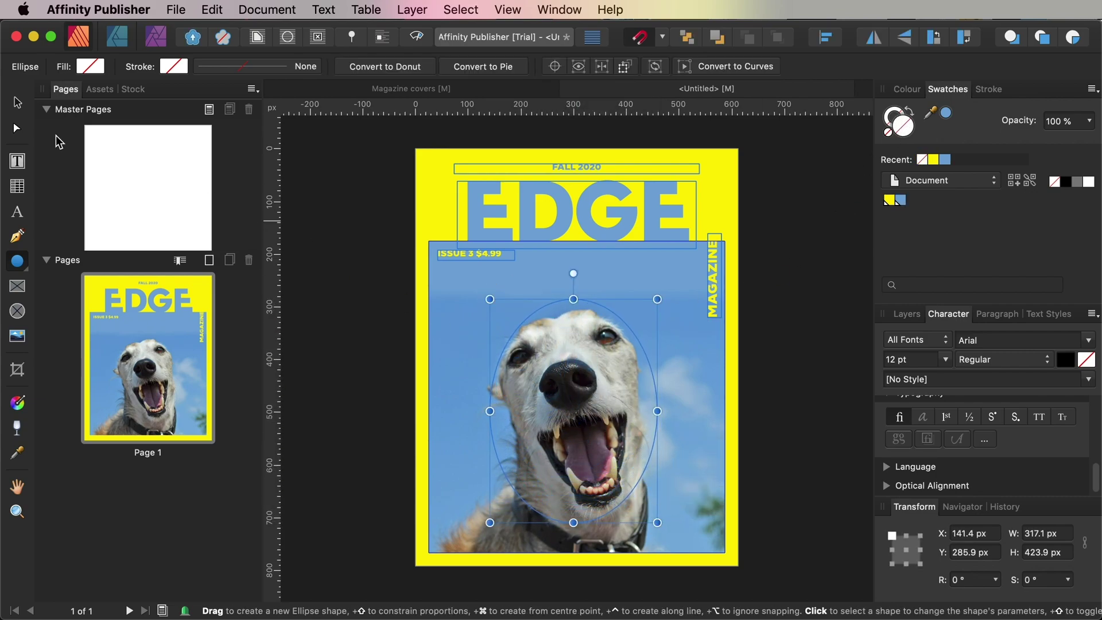
{"action": "left_click", "coordinate": [17, 103]}
{"action": "left_click_drag", "start_coordinate": [665, 300], "coordinate": [632, 333]}
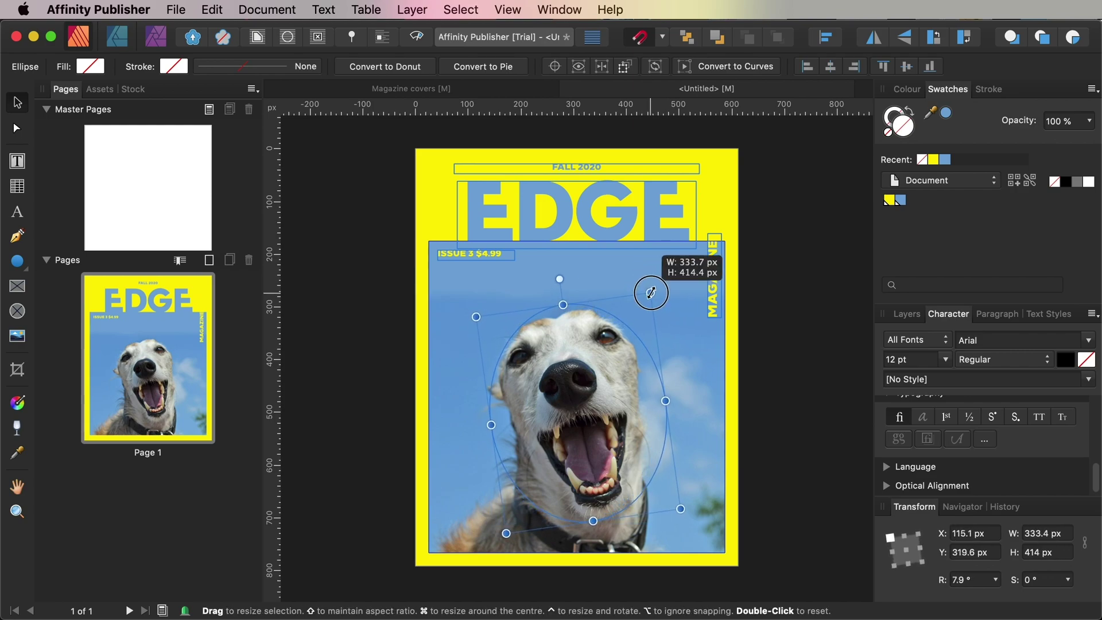
{"action": "left_click_drag", "start_coordinate": [650, 285], "coordinate": [654, 284]}
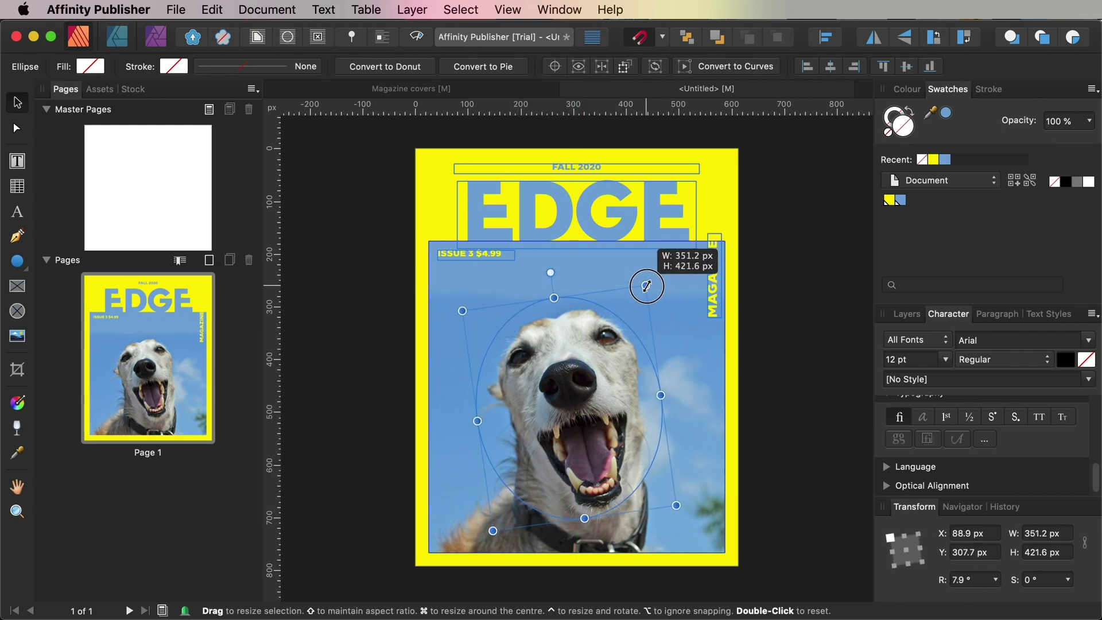
{"action": "left_click_drag", "start_coordinate": [647, 439], "coordinate": [648, 438]}
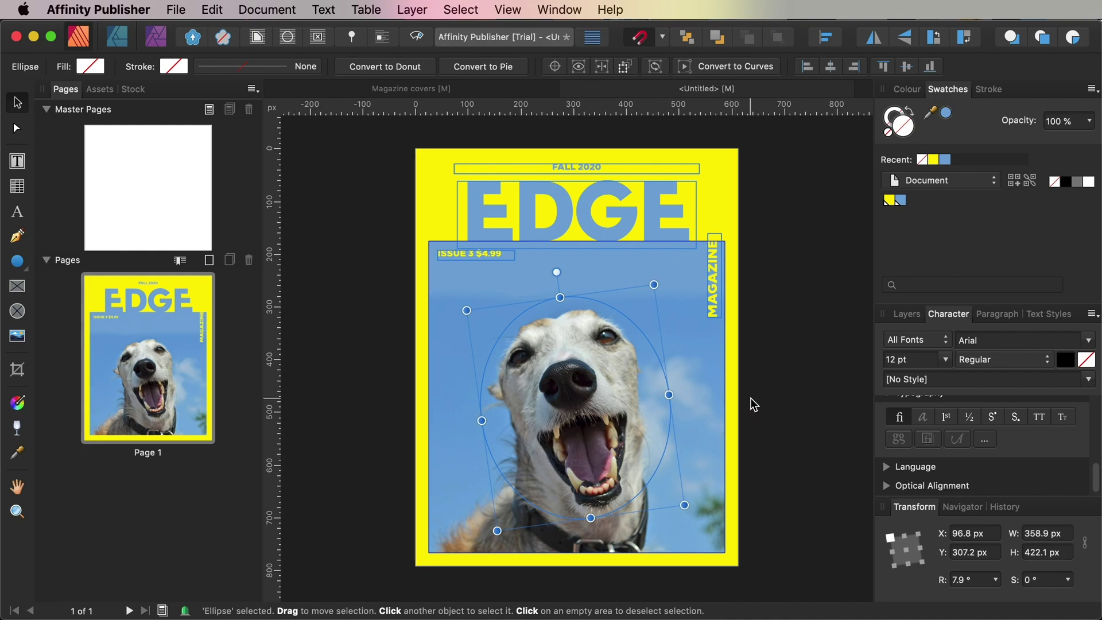
Type 'the happiness issue' along the ellipse with the Artistic Text tool
{"action": "left_click", "coordinate": [17, 212]}
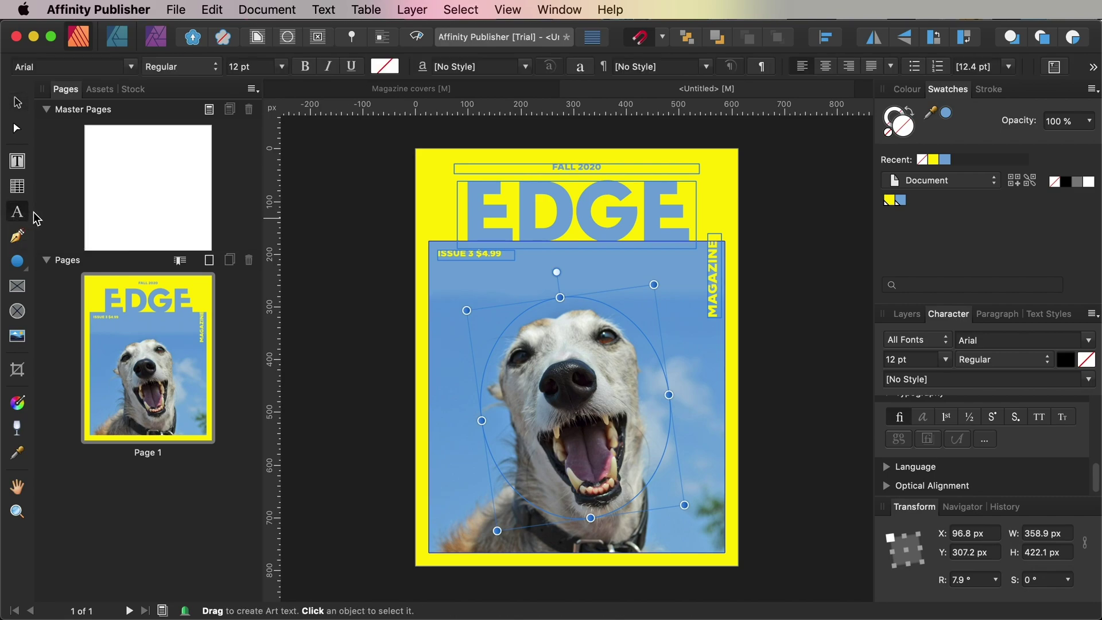
{"action": "left_click", "coordinate": [483, 356]}
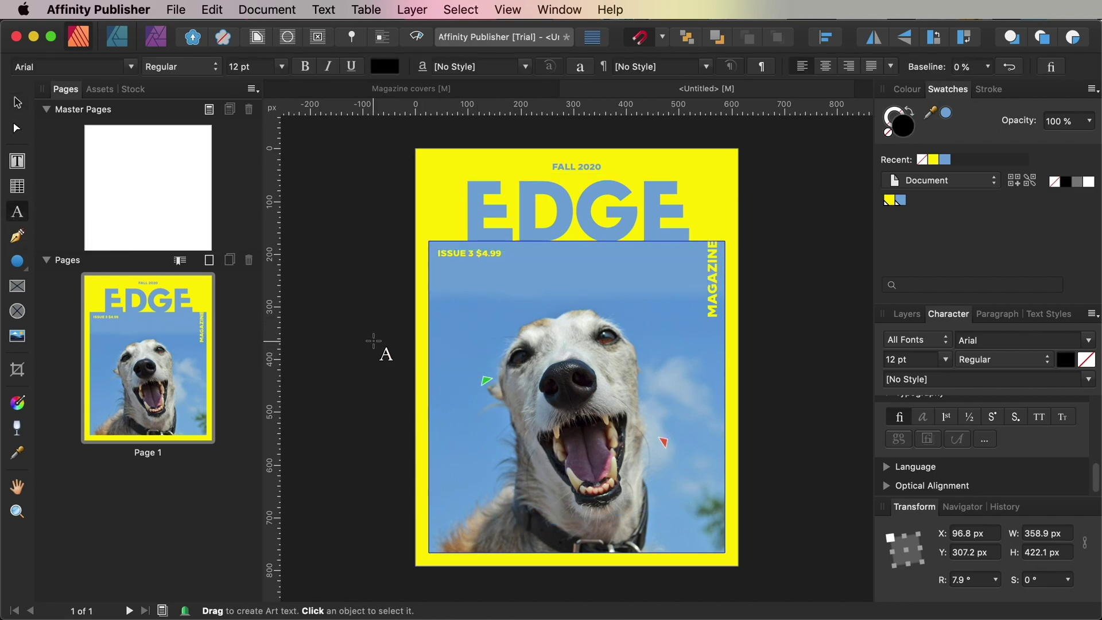
{"action": "type", "text": "The happiness issue"}
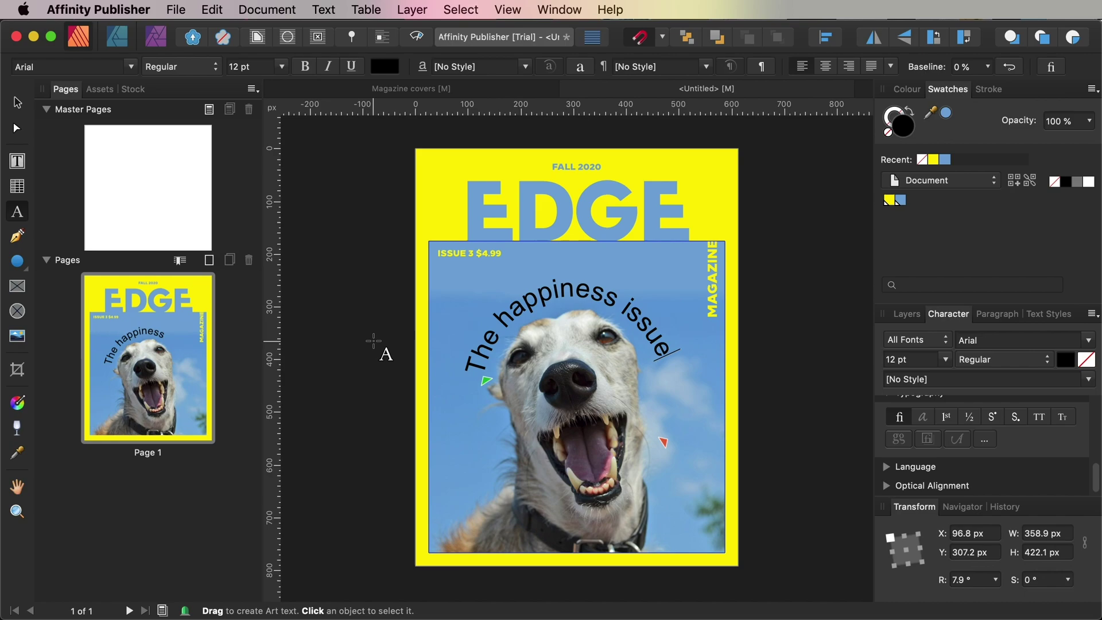
{"action": "type", "text": "t"}
{"action": "key", "text": "super+a"}
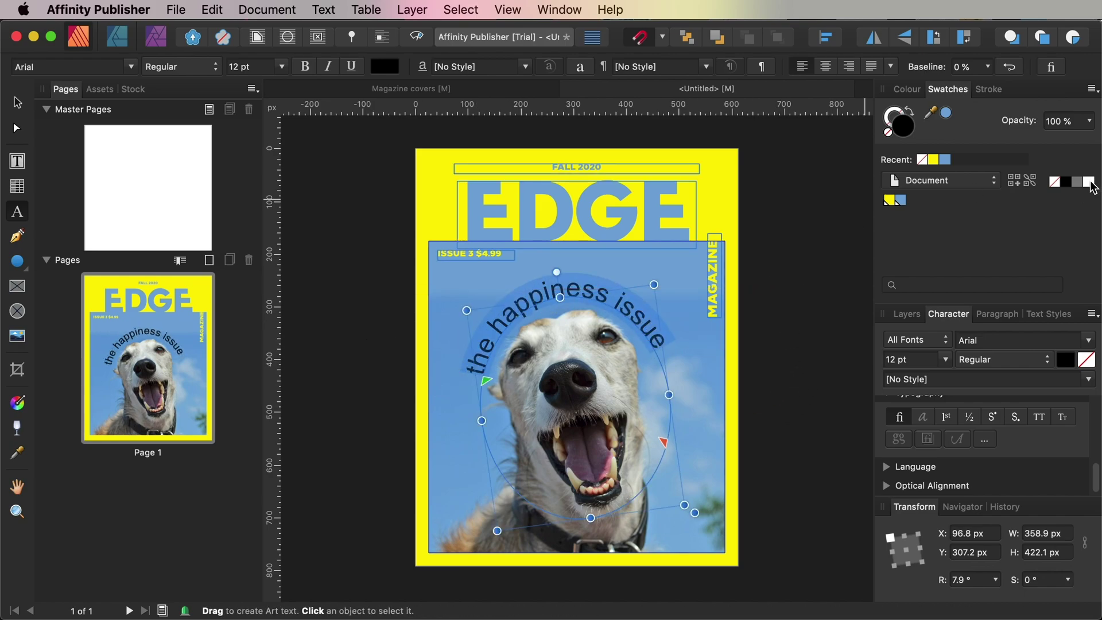
Make the curved text white FuturaRenner at 10 pt
{"action": "left_click", "coordinate": [1089, 183]}
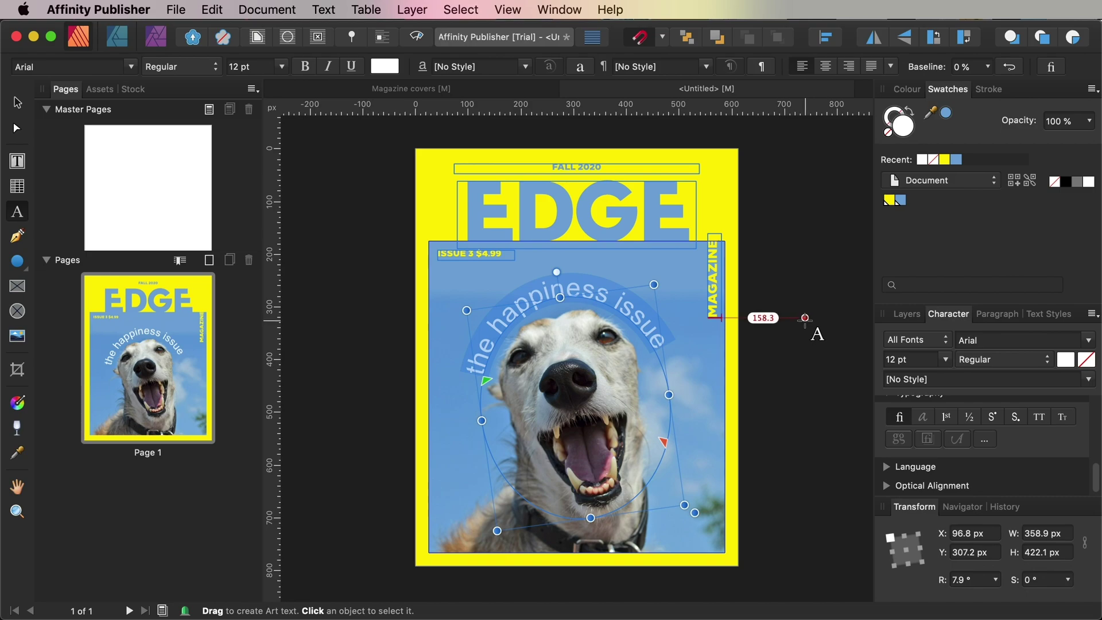
{"action": "left_click", "coordinate": [952, 340]}
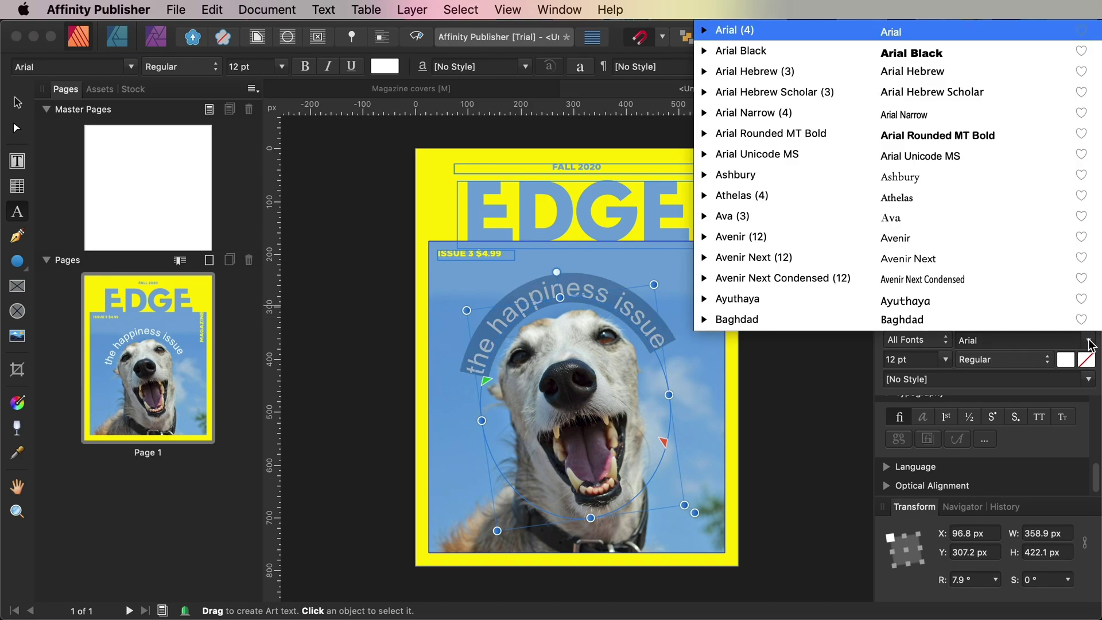
{"action": "type", "text": "futura"}
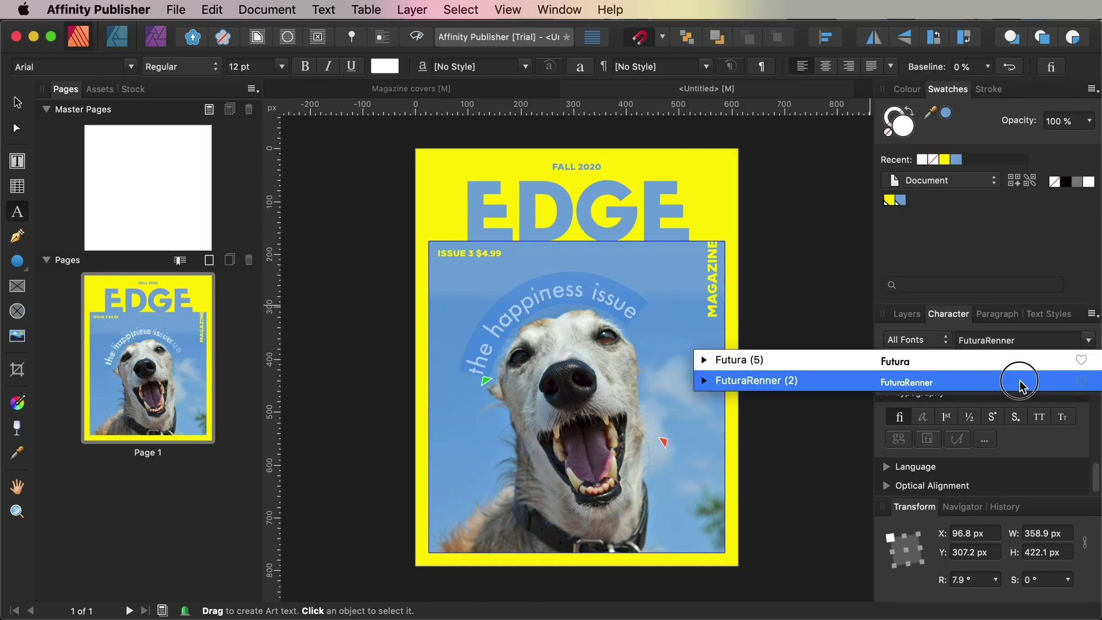
{"action": "left_click", "coordinate": [1020, 381]}
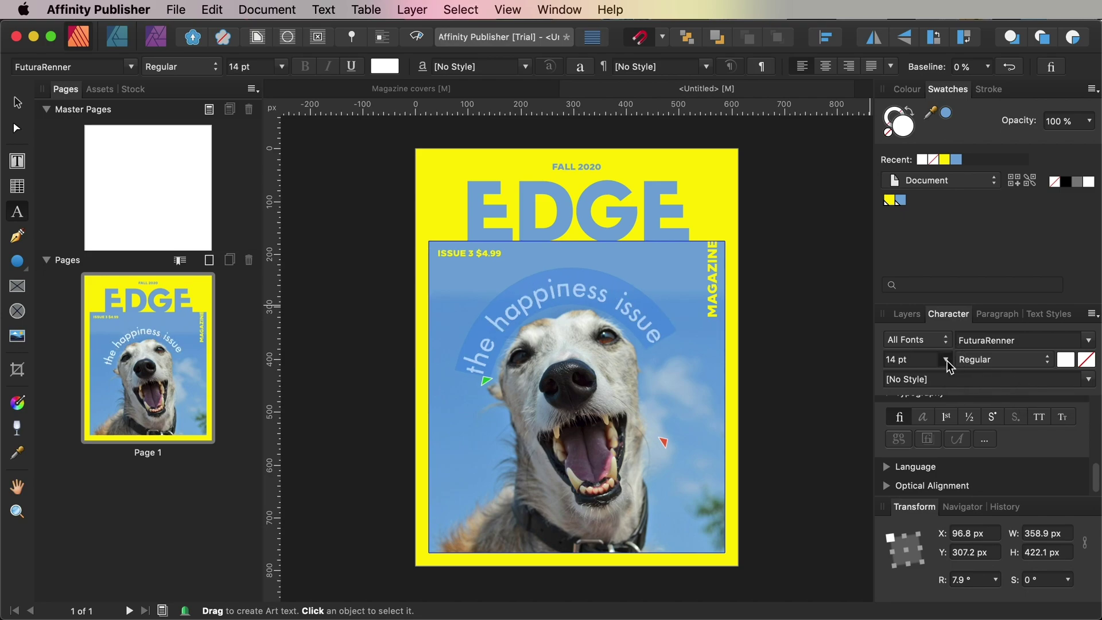
{"action": "left_click", "coordinate": [898, 359]}
{"action": "type", "text": "14"}
{"action": "key", "text": "Return"}
{"action": "type", "text": "10"}
{"action": "left_click", "coordinate": [975, 360]}
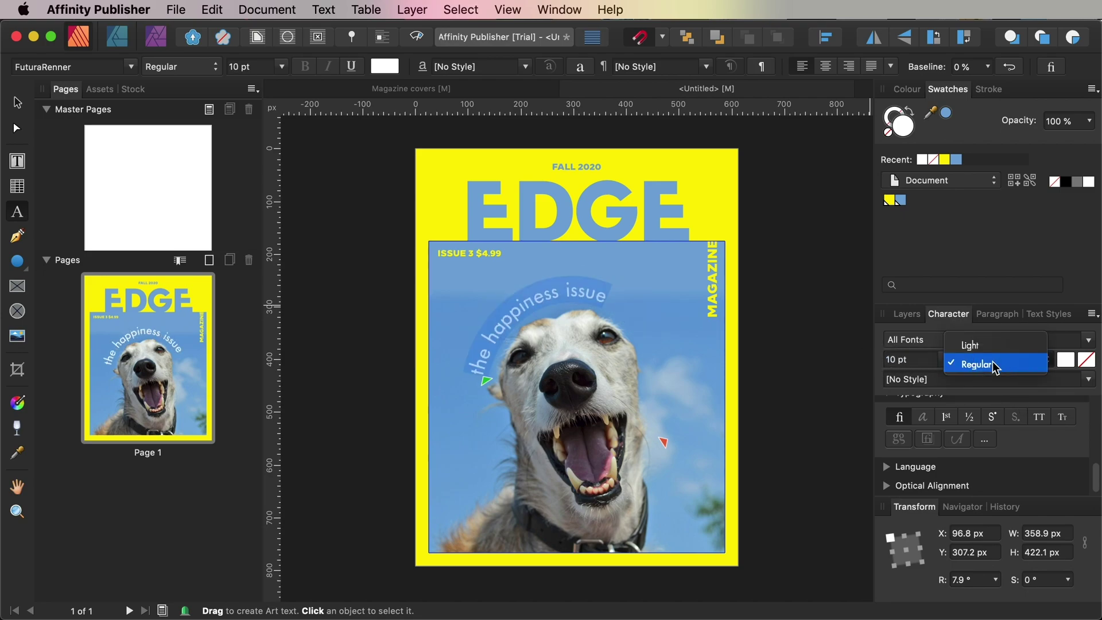
Slide the curved text's start up the ellipse so it arcs over the head
{"action": "left_click_drag", "start_coordinate": [486, 382], "coordinate": [501, 338]}
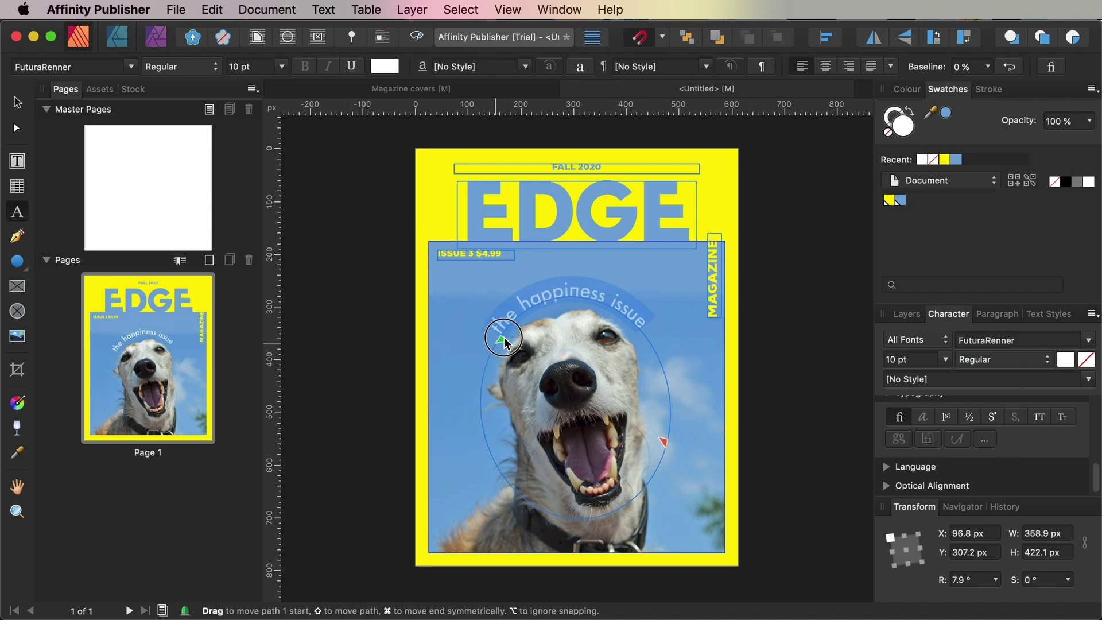
{"action": "left_click", "coordinate": [501, 342]}
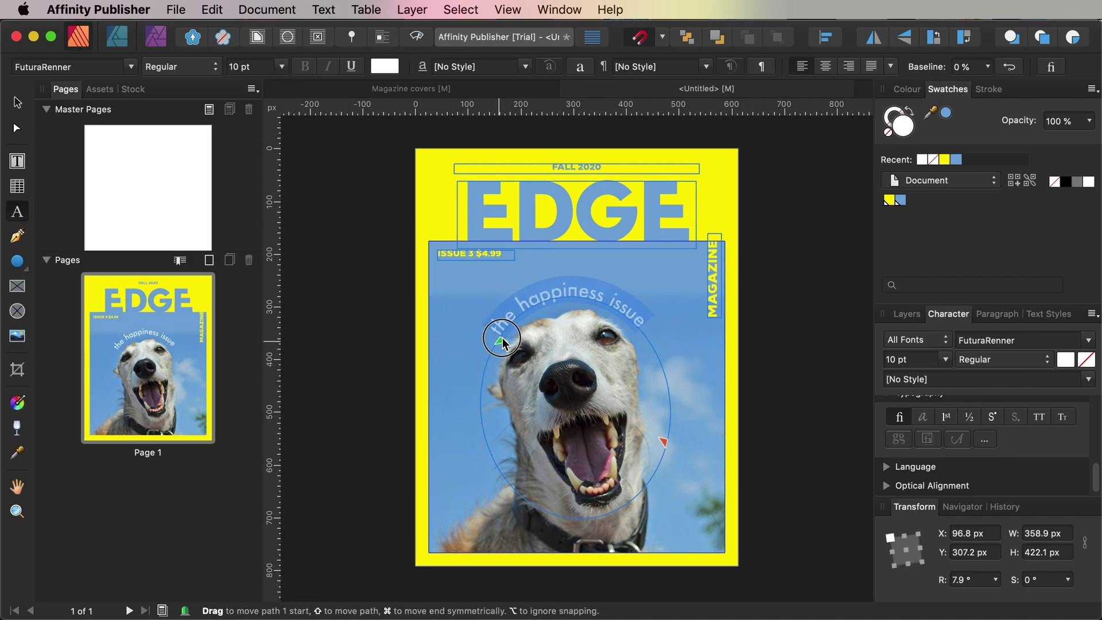
{"action": "key", "text": "Escape"}
{"action": "left_click", "coordinate": [404, 268]}
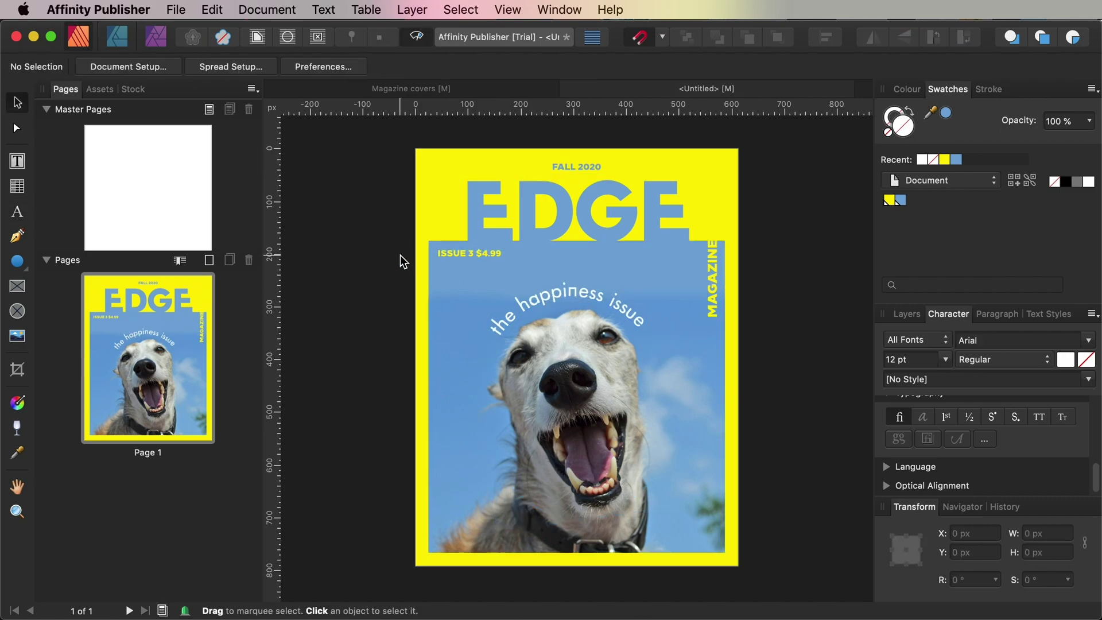
Zoom in and add a text frame left of the dog reading 'ARTICLE TEASER HERE'
{"action": "left_click", "coordinate": [636, 321]}
{"action": "left_click", "coordinate": [802, 336]}
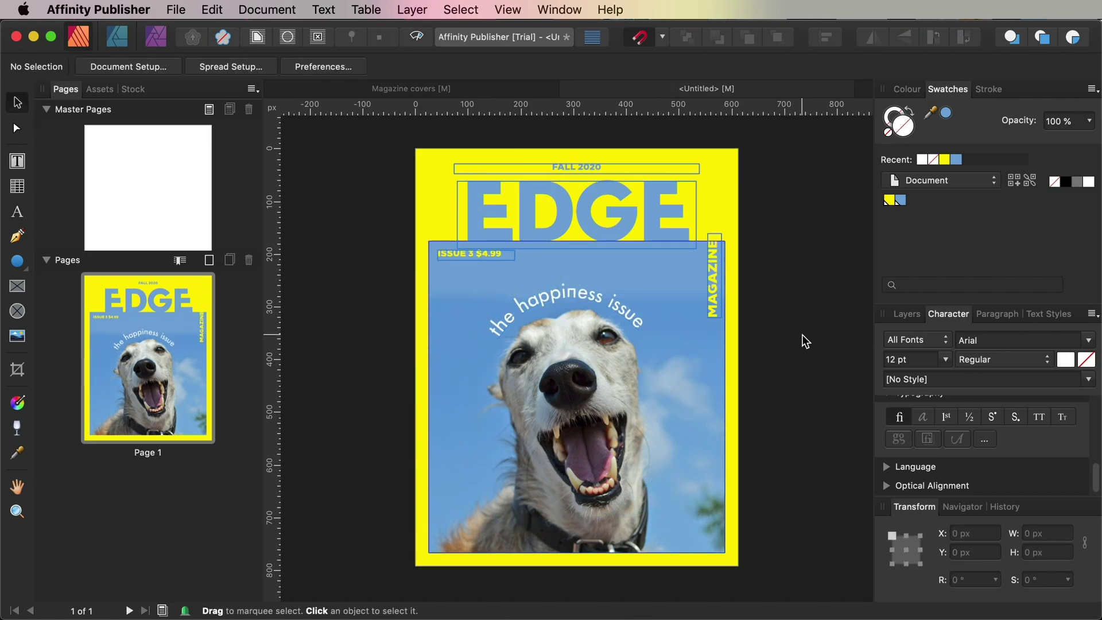
{"action": "scroll", "coordinate": [802, 338], "scroll_direction": "up", "scroll_amount": 5}
{"action": "scroll", "coordinate": [799, 335], "scroll_direction": "up", "scroll_amount": 2}
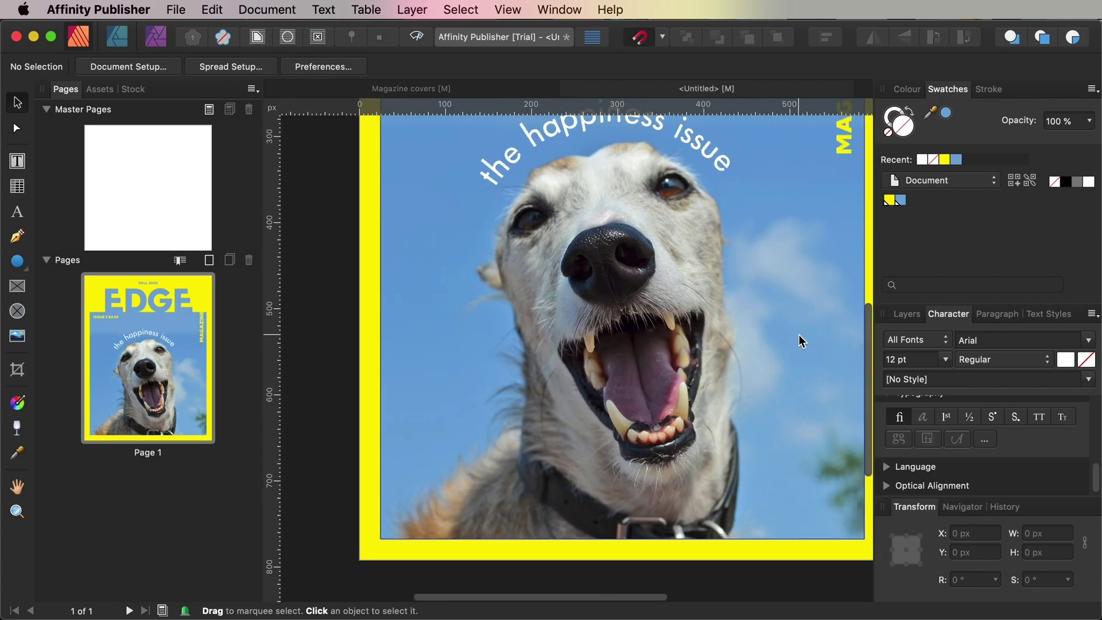
{"action": "left_click", "coordinate": [18, 161]}
{"action": "left_click_drag", "start_coordinate": [394, 317], "coordinate": [519, 443]}
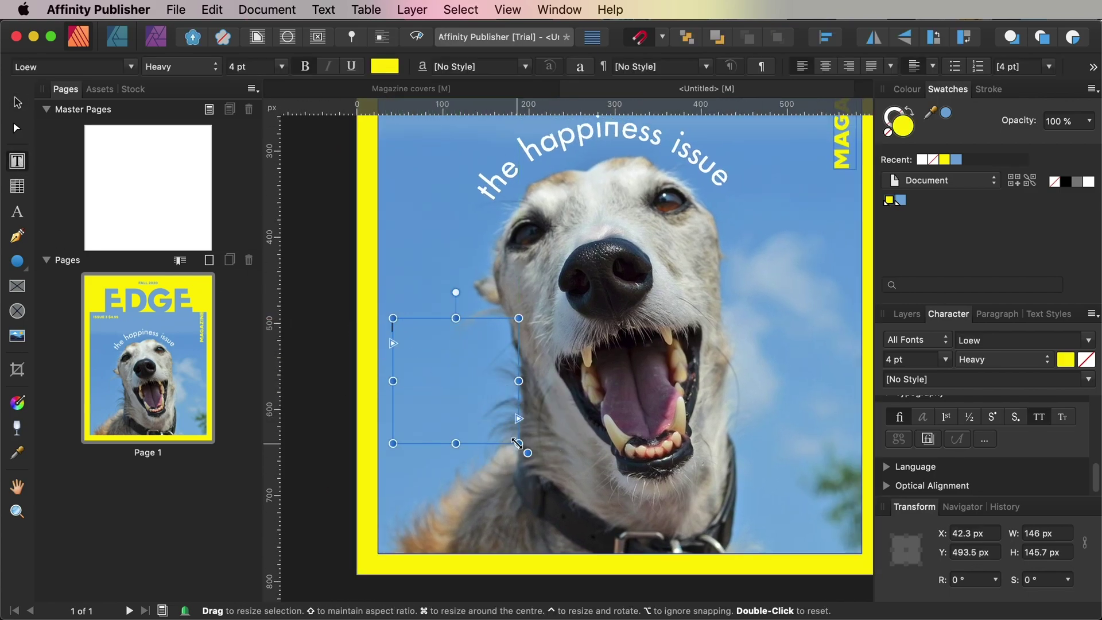
{"action": "type", "text": "ARTICLE TEASER HERE"}
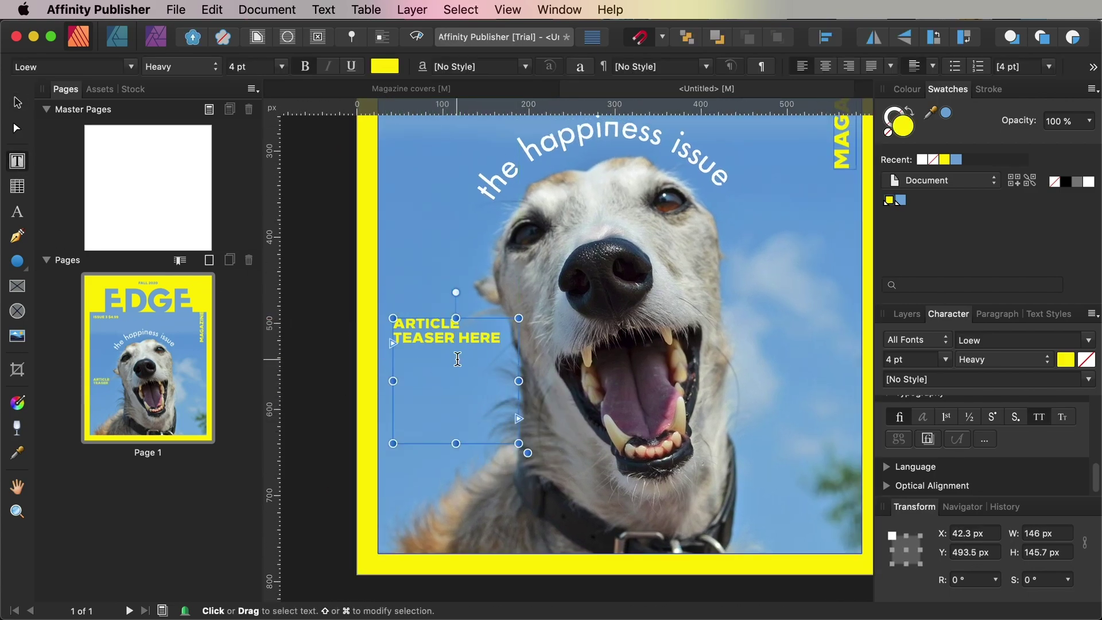
Set the teaser to FuturaRenner Regular with 5 pt leading
{"action": "left_click_drag", "start_coordinate": [393, 324], "coordinate": [519, 346]}
{"action": "left_click", "coordinate": [1024, 340]}
{"action": "type", "text": "FuturaRenner"}
{"action": "left_click", "coordinate": [1016, 383]}
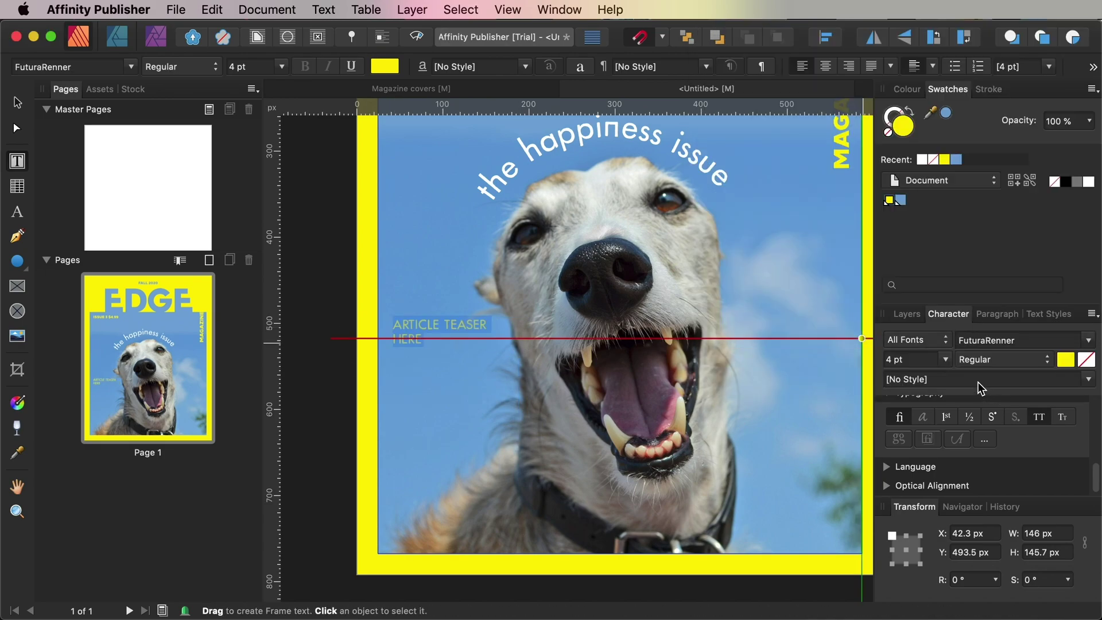
{"action": "left_click", "coordinate": [1000, 363]}
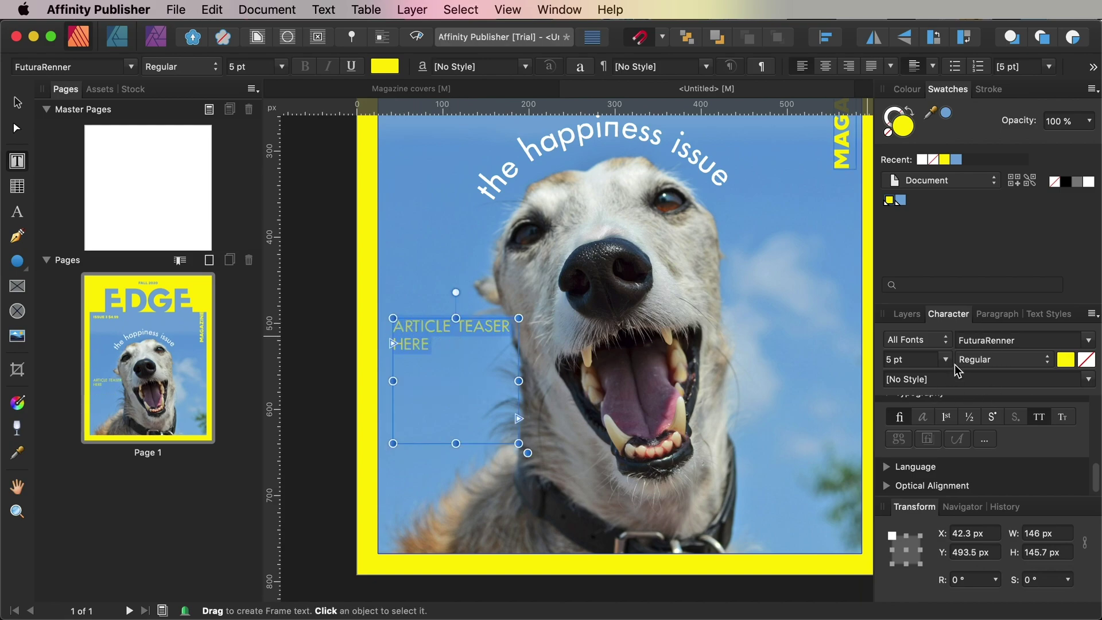
{"action": "scroll", "coordinate": [996, 420], "scroll_direction": "up", "scroll_amount": 3}
{"action": "scroll", "coordinate": [993, 419], "scroll_direction": "down", "scroll_amount": 1}
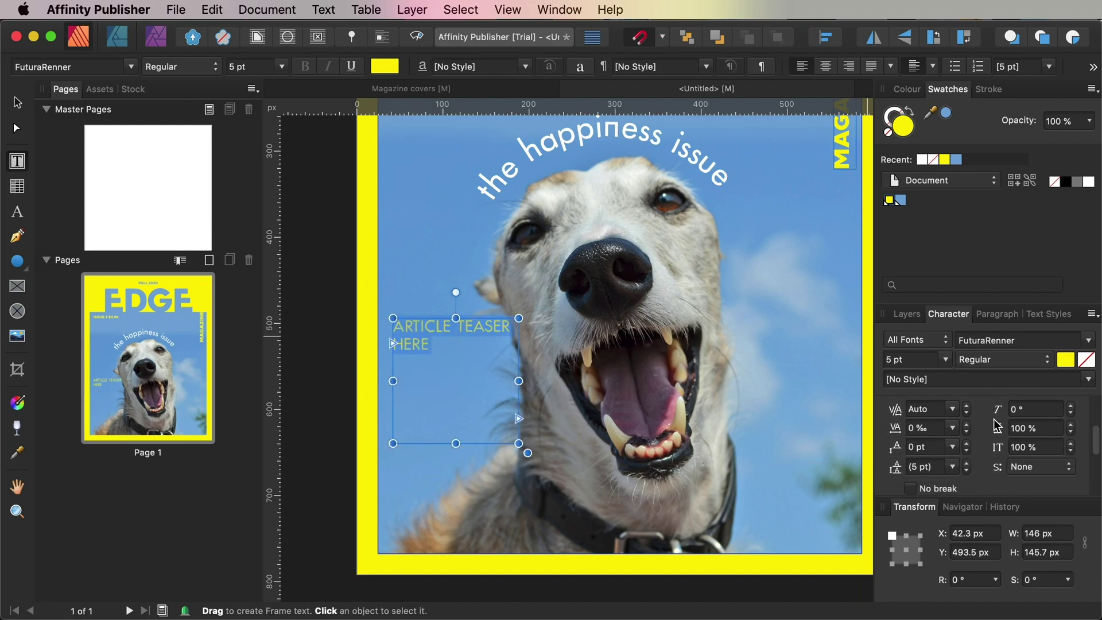
{"action": "left_click", "coordinate": [967, 470]}
Centre-align the teaser and shrink its frame to fit two lines
{"action": "left_click", "coordinate": [454, 336]}
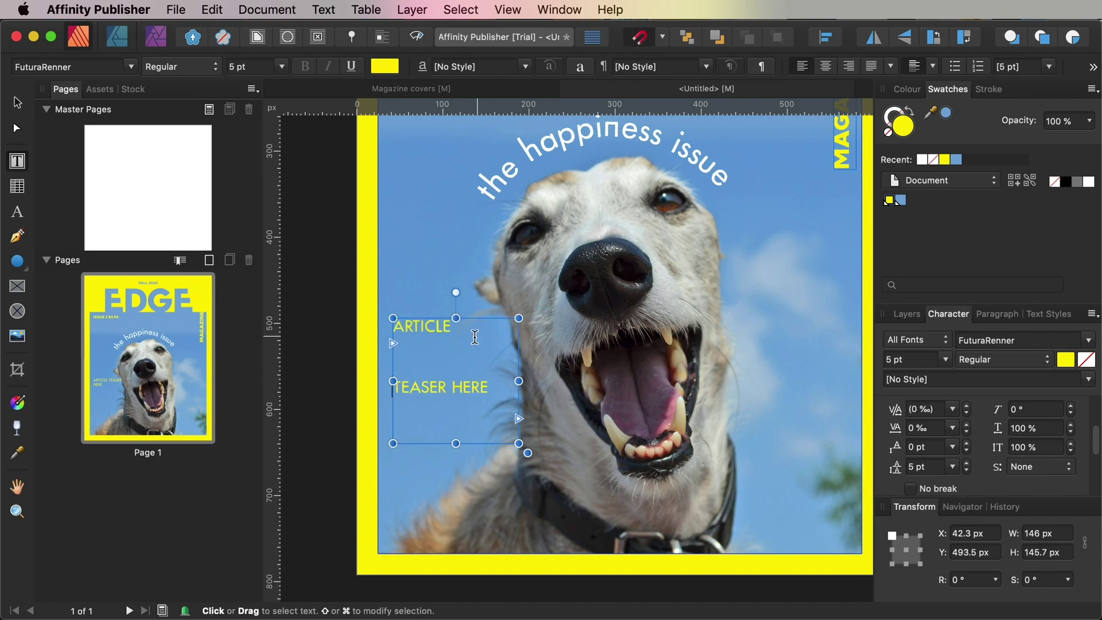
{"action": "key", "text": "super+a"}
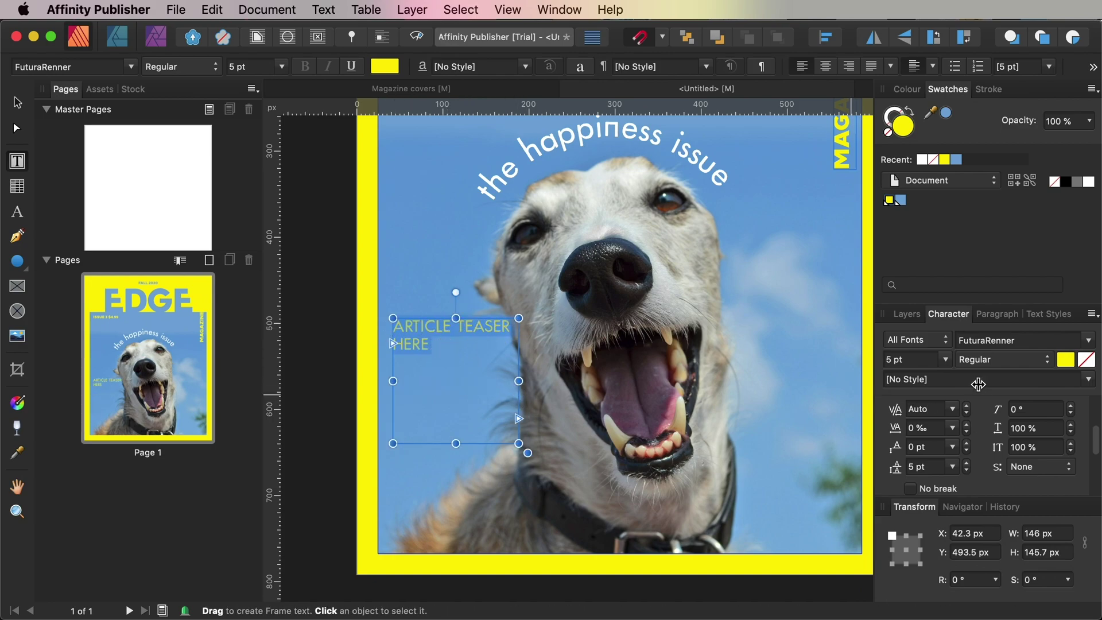
{"action": "left_click", "coordinate": [997, 314]}
{"action": "left_click", "coordinate": [921, 343]}
{"action": "left_click", "coordinate": [467, 326]}
{"action": "left_click_drag", "start_coordinate": [519, 381], "coordinate": [499, 381]}
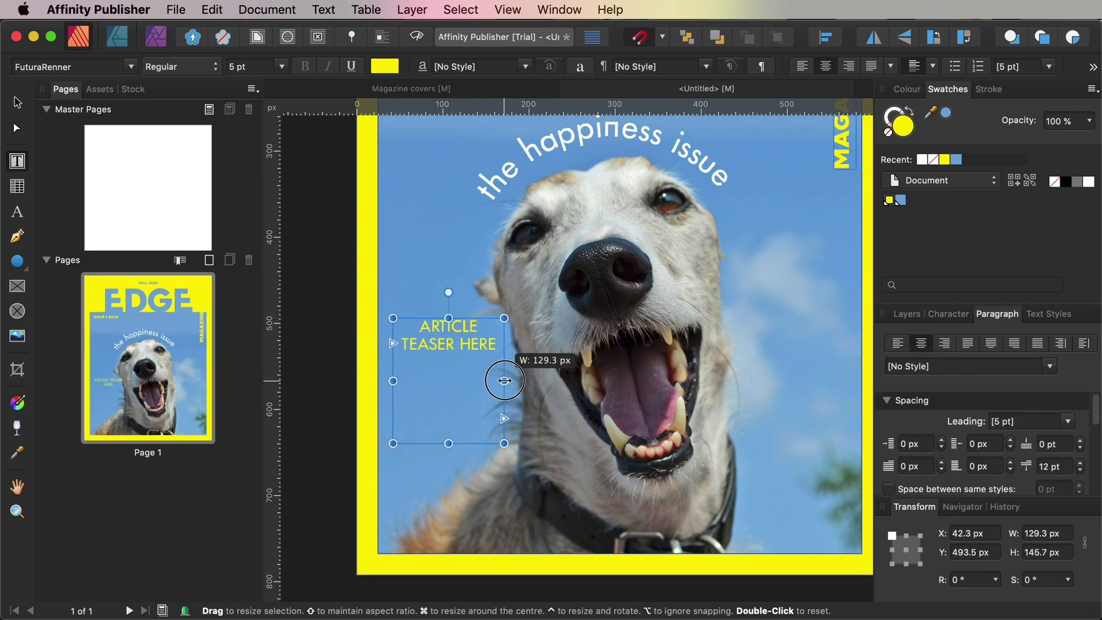
{"action": "mouse_move", "coordinate": [446, 443]}
{"action": "left_mouse_down"}
{"action": "mouse_move", "coordinate": [446, 355]}
{"action": "mouse_move", "coordinate": [446, 364]}
{"action": "left_mouse_up"}
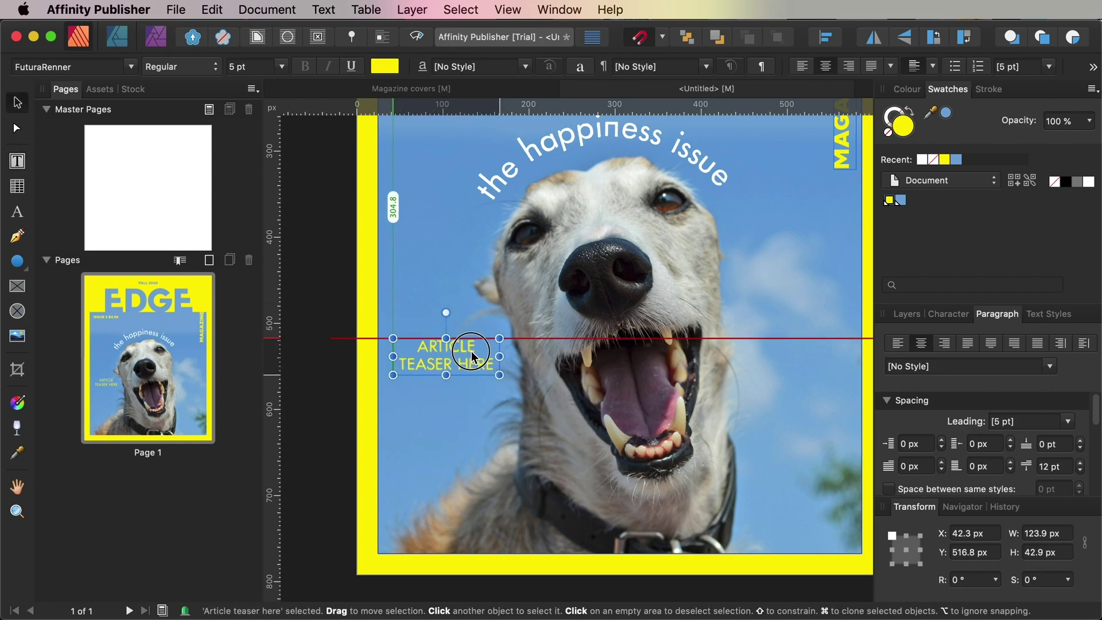
Add a white, centred 'TEASER BODY TEXT HERE' frame below the teaser heading
{"action": "left_click_drag", "start_coordinate": [404, 394], "coordinate": [499, 439]}
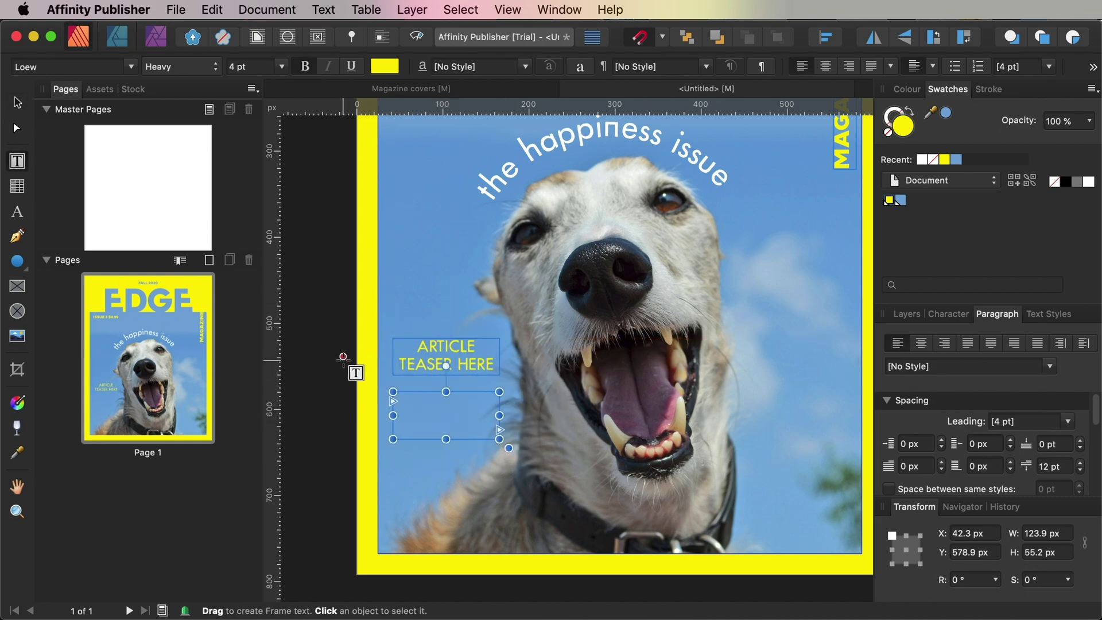
{"action": "type", "text": "TEASER BODY TEXT"}
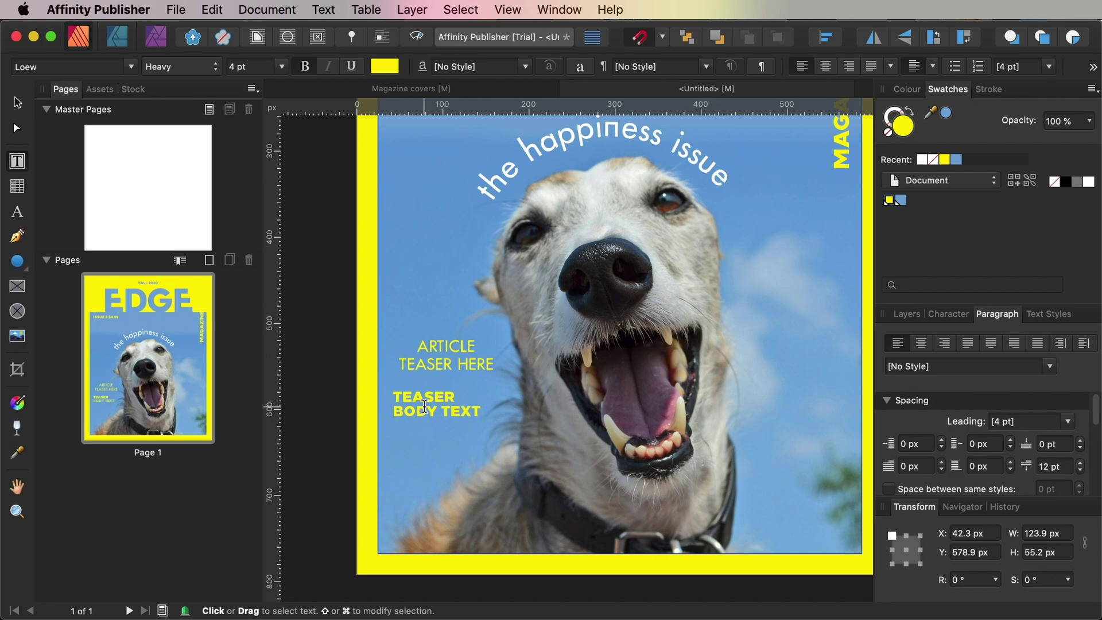
{"action": "type", "text": " HERE"}
{"action": "key", "text": "Escape"}
{"action": "left_click", "coordinate": [1089, 183]}
{"action": "left_click", "coordinate": [921, 342]}
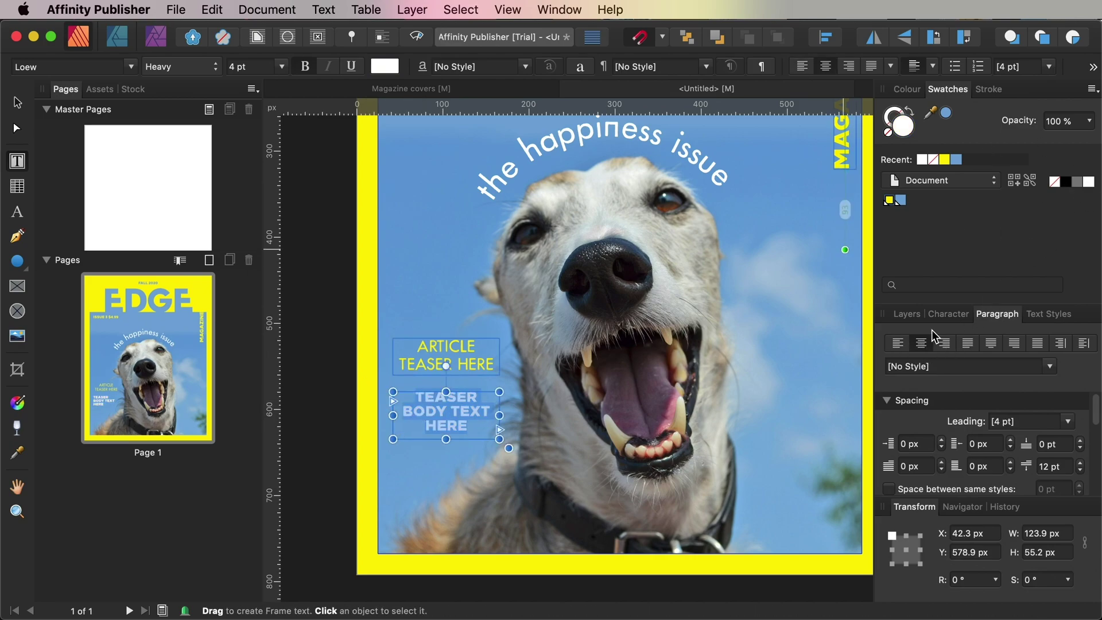
{"action": "left_click", "coordinate": [946, 314]}
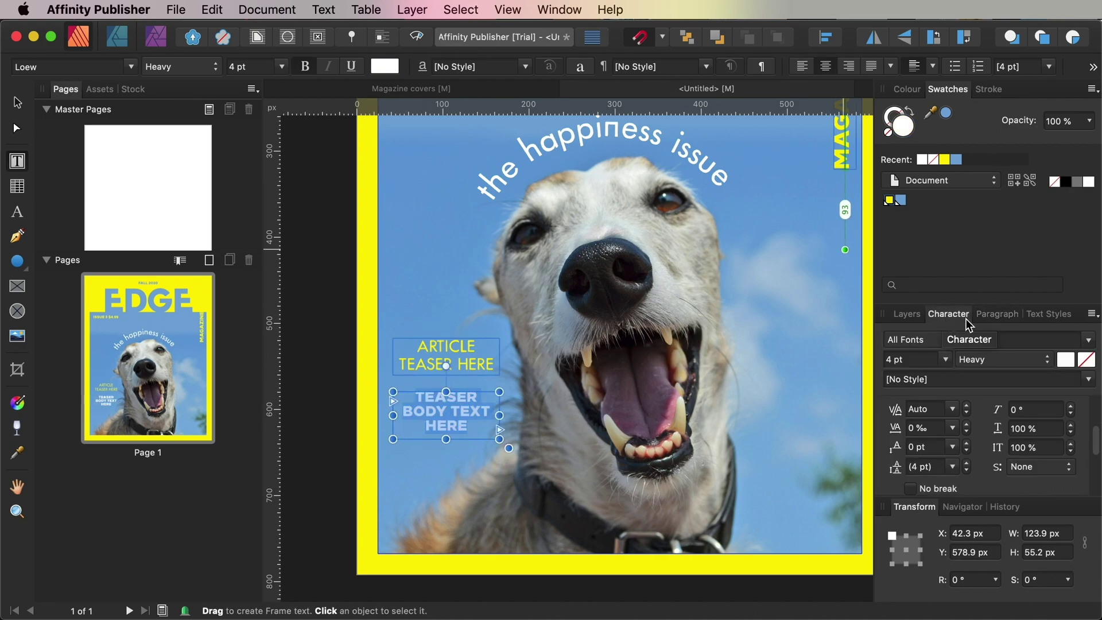
Set the body text to FuturaRenner Regular and switch it from all caps to lowercase
{"action": "triple_click", "coordinate": [446, 356]}
{"action": "left_click", "coordinate": [886, 357]}
{"action": "type", "text": "5.5"}
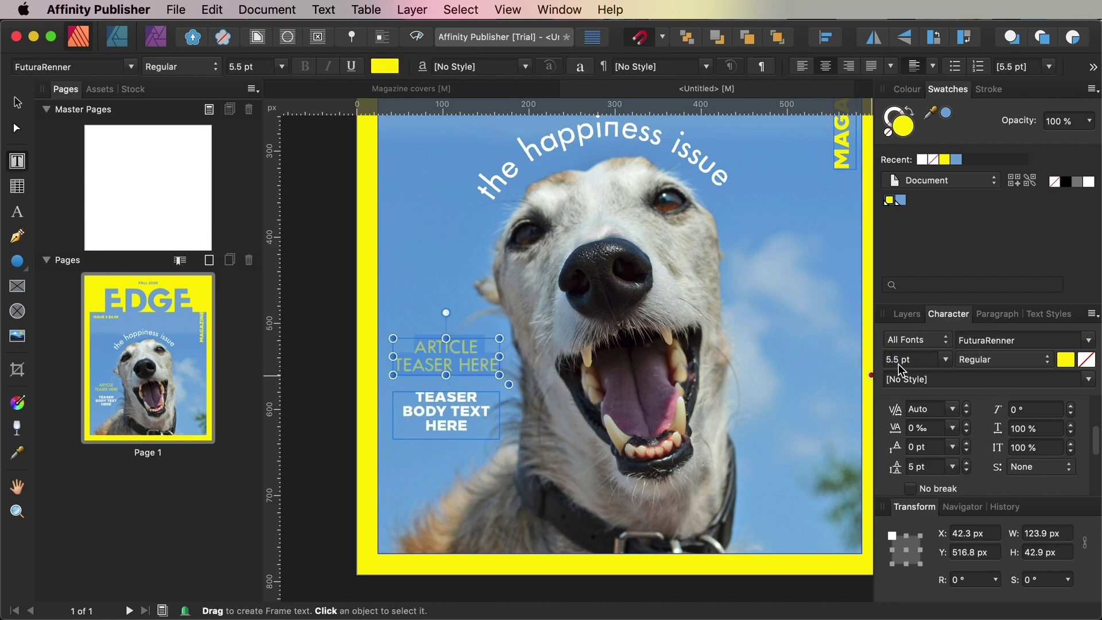
{"action": "triple_click", "coordinate": [446, 411]}
{"action": "left_click", "coordinate": [988, 340]}
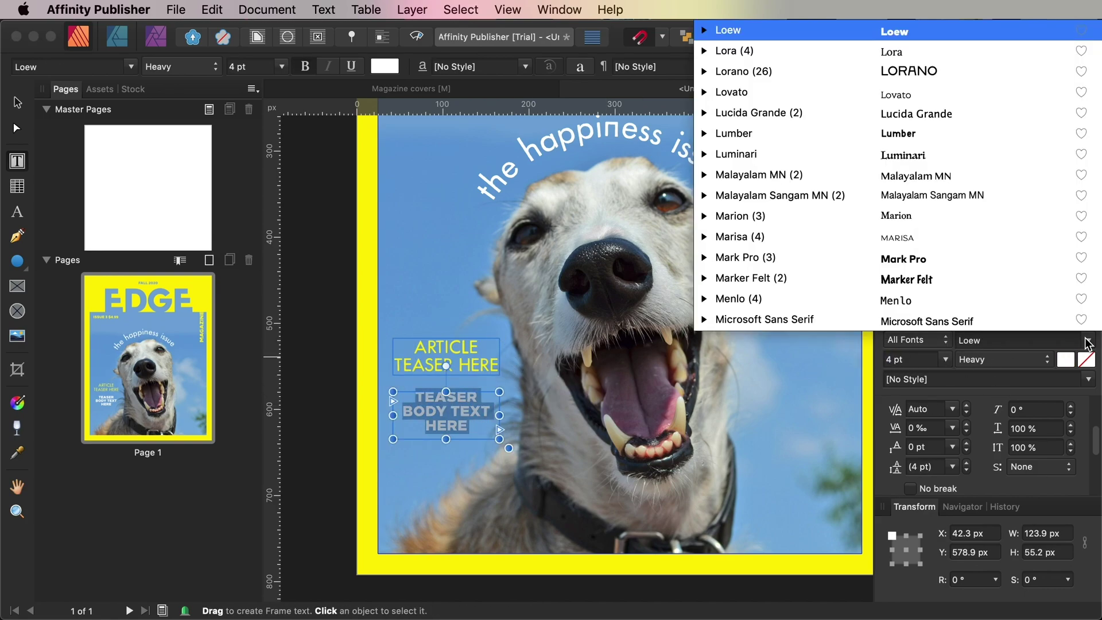
{"action": "type", "text": "futura"}
{"action": "left_click", "coordinate": [907, 381]}
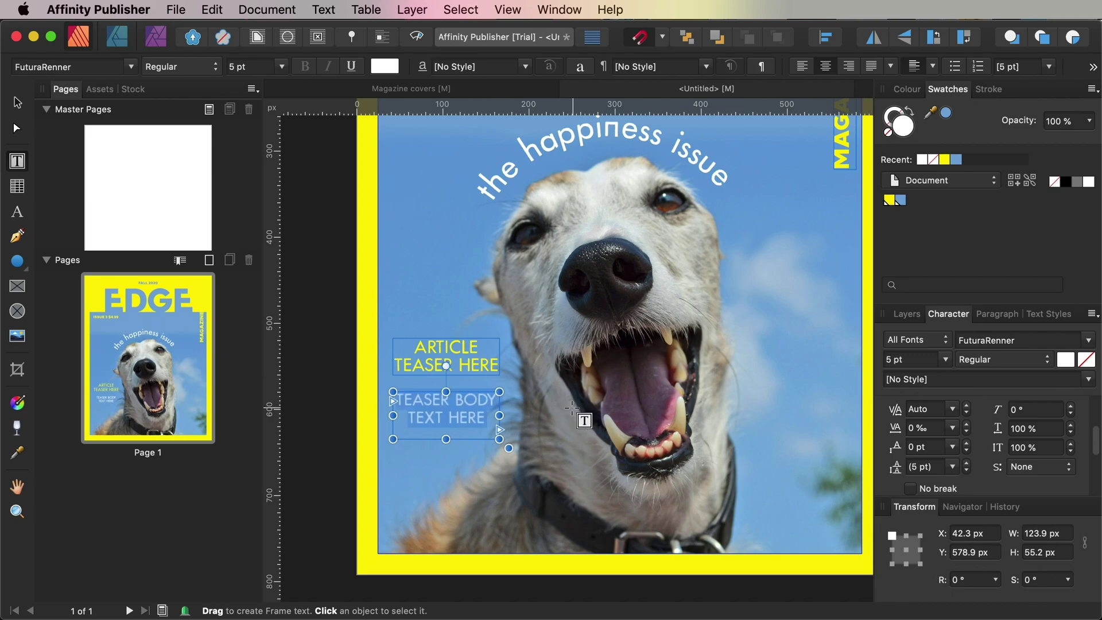
{"action": "scroll", "coordinate": [982, 436], "scroll_direction": "down", "scroll_amount": 3}
{"action": "left_click", "coordinate": [1039, 416]}
{"action": "left_click", "coordinate": [410, 396]}
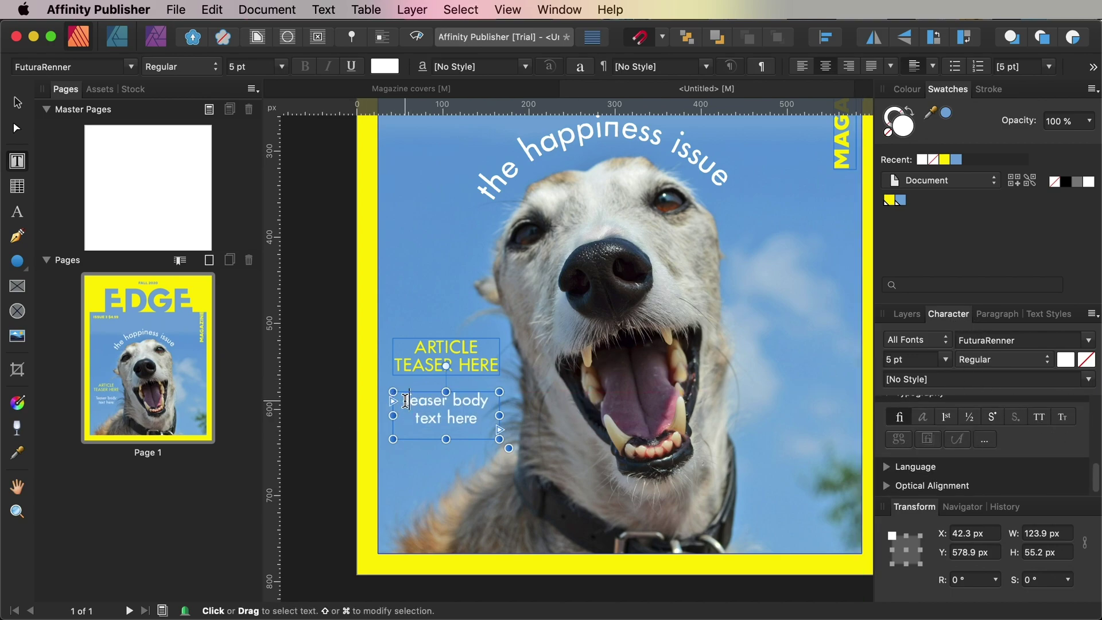
{"action": "key", "text": "Escape"}
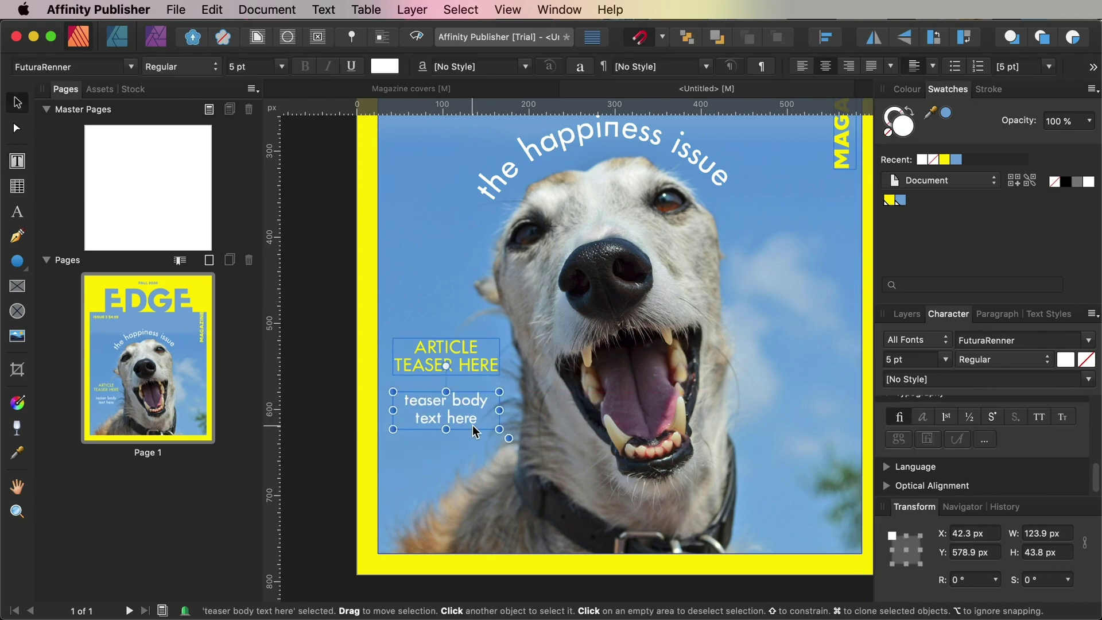
{"action": "left_click", "coordinate": [326, 393]}
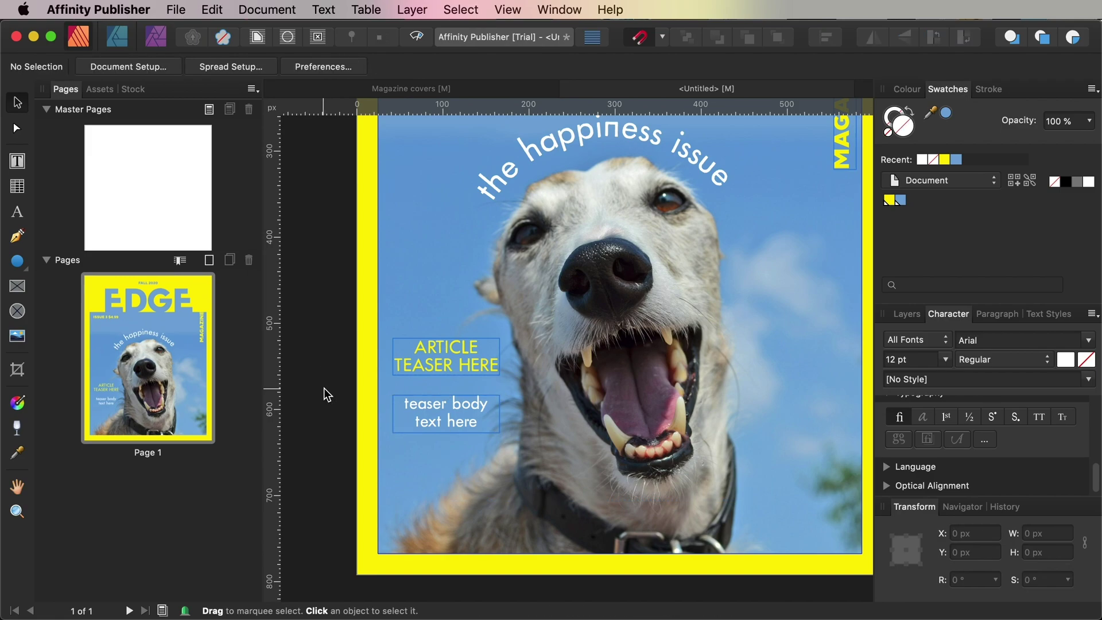
{"action": "left_click", "coordinate": [426, 408]}
Select both teaser frames and enable an Outer Glow on them
{"action": "left_click", "coordinate": [448, 355], "text": "shift"}
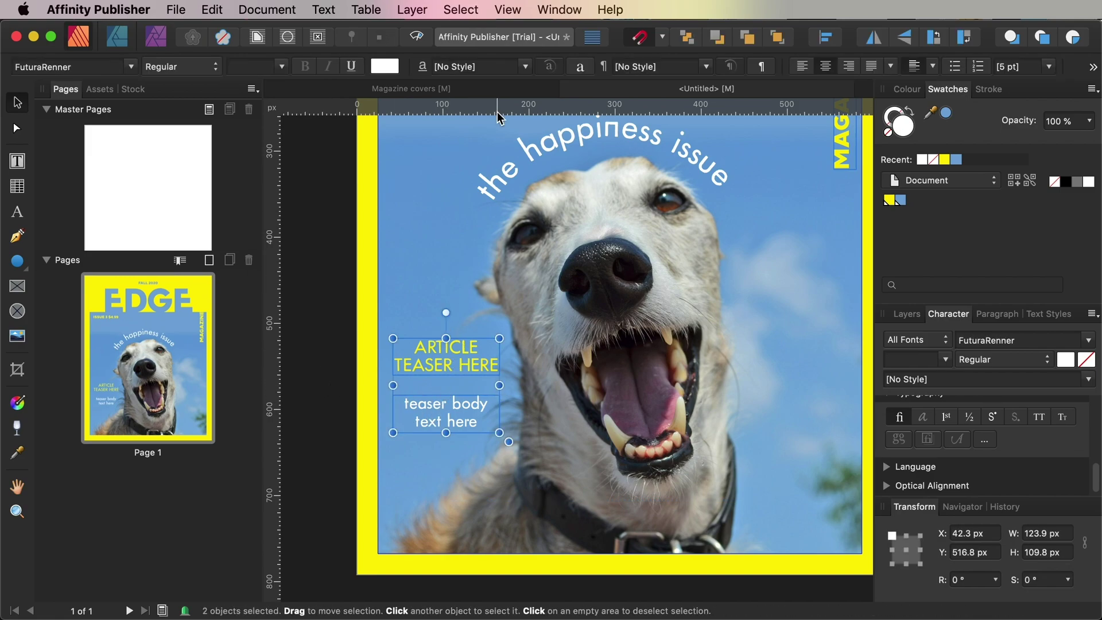
{"action": "left_click", "coordinate": [507, 11]}
{"action": "mouse_move", "coordinate": [523, 364]}
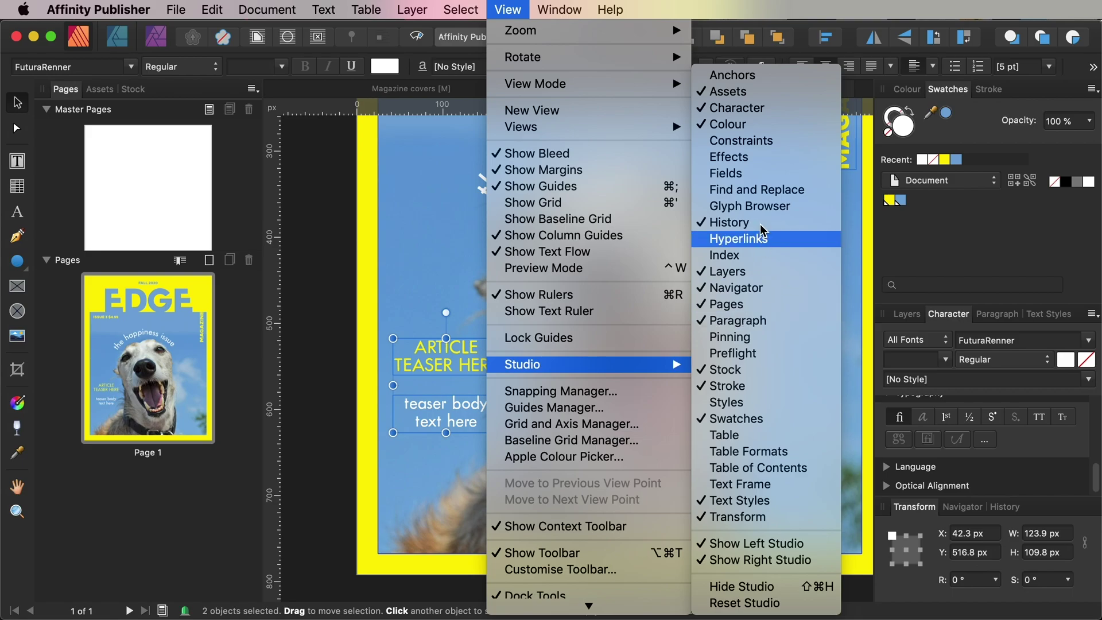
{"action": "left_click", "coordinate": [729, 157]}
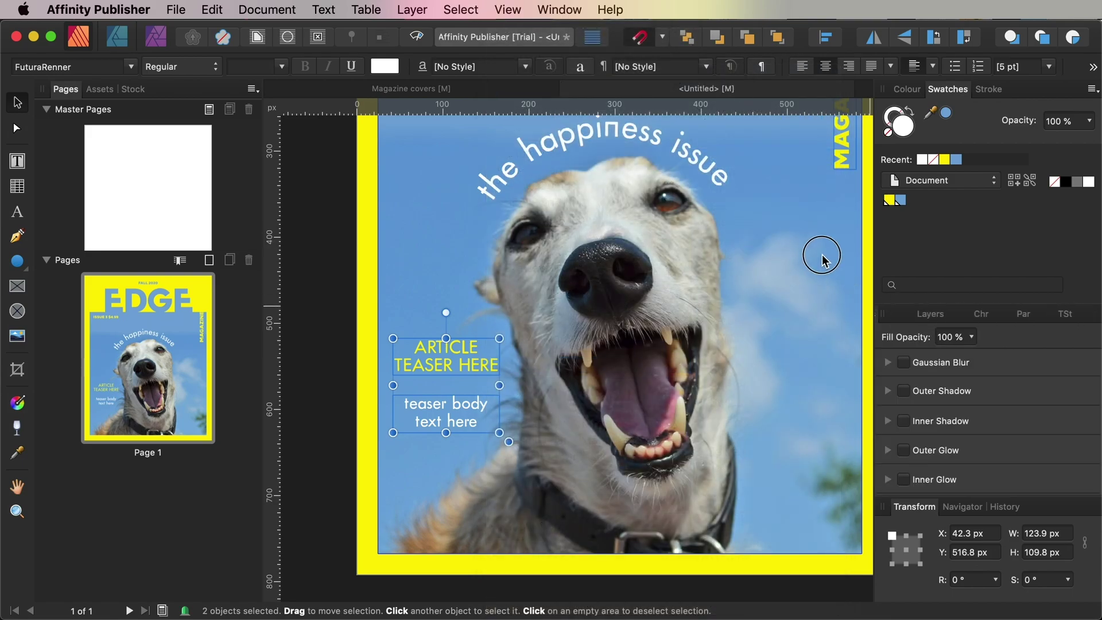
{"action": "left_click_drag", "start_coordinate": [897, 315], "coordinate": [659, 153]}
{"action": "left_click_drag", "start_coordinate": [727, 333], "coordinate": [742, 461]}
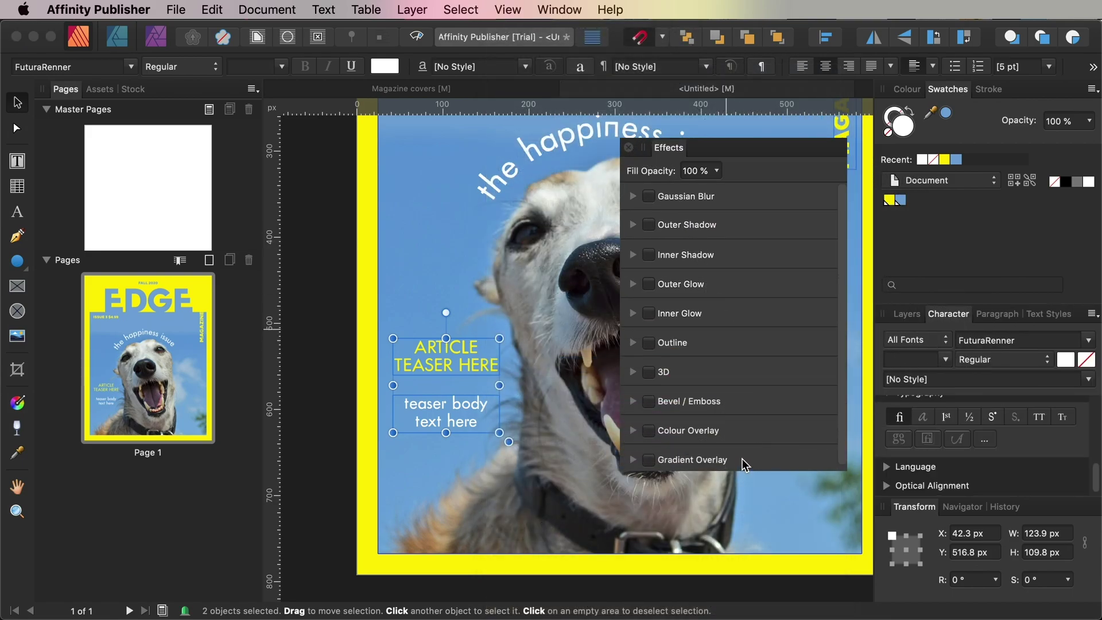
{"action": "left_click", "coordinate": [648, 284]}
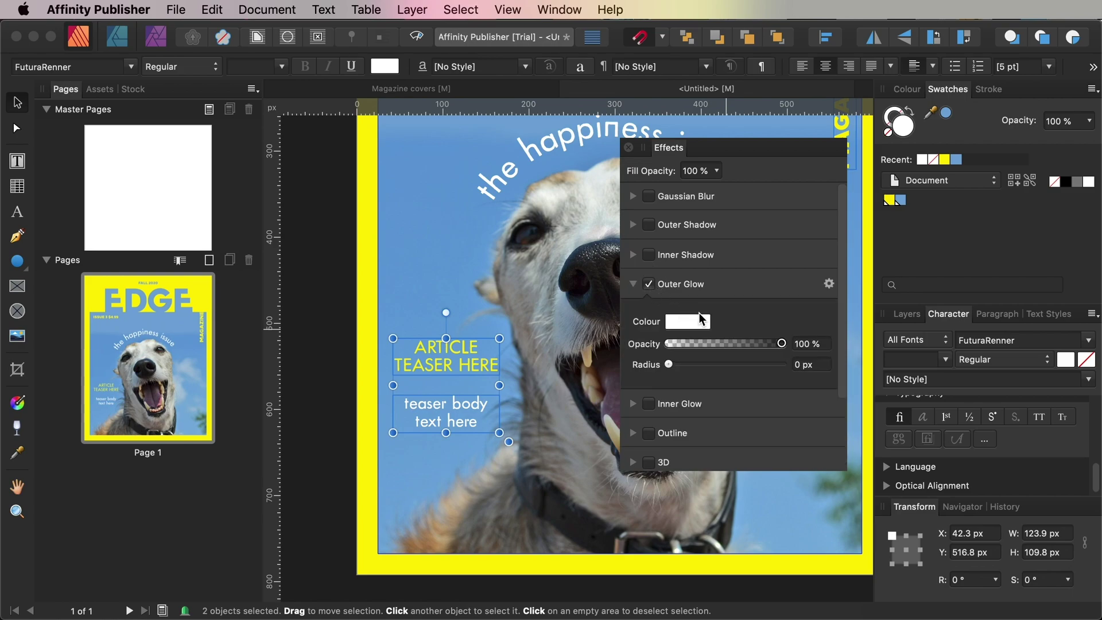
Set the glow to 86% opacity, about 14 px radius, and black colour
{"action": "left_click_drag", "start_coordinate": [782, 343], "coordinate": [767, 343]}
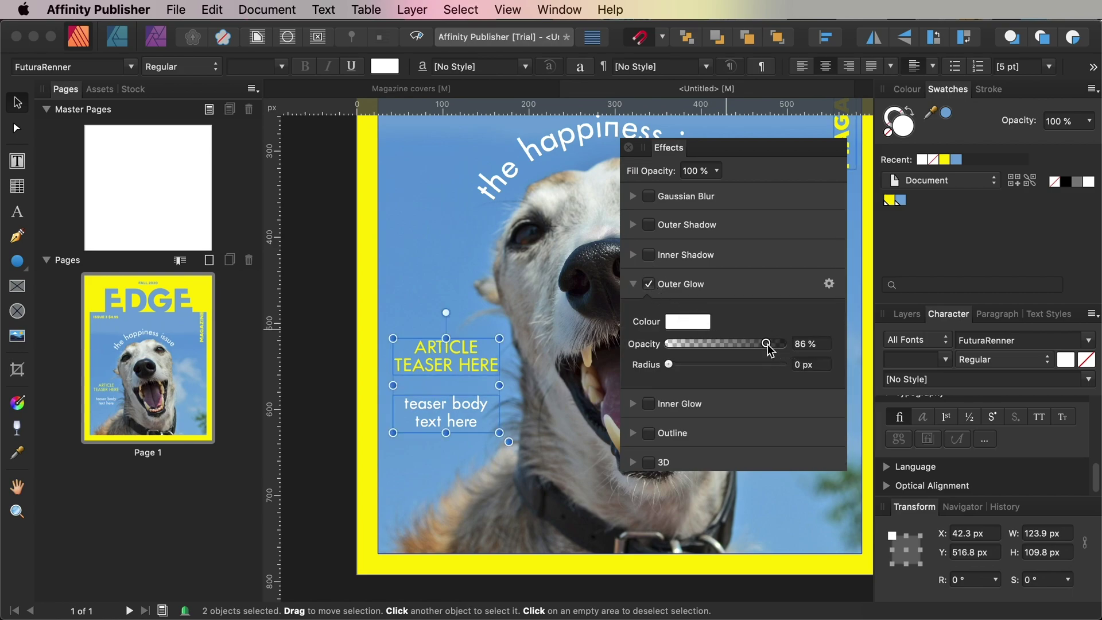
{"action": "left_click_drag", "start_coordinate": [669, 365], "coordinate": [723, 368]}
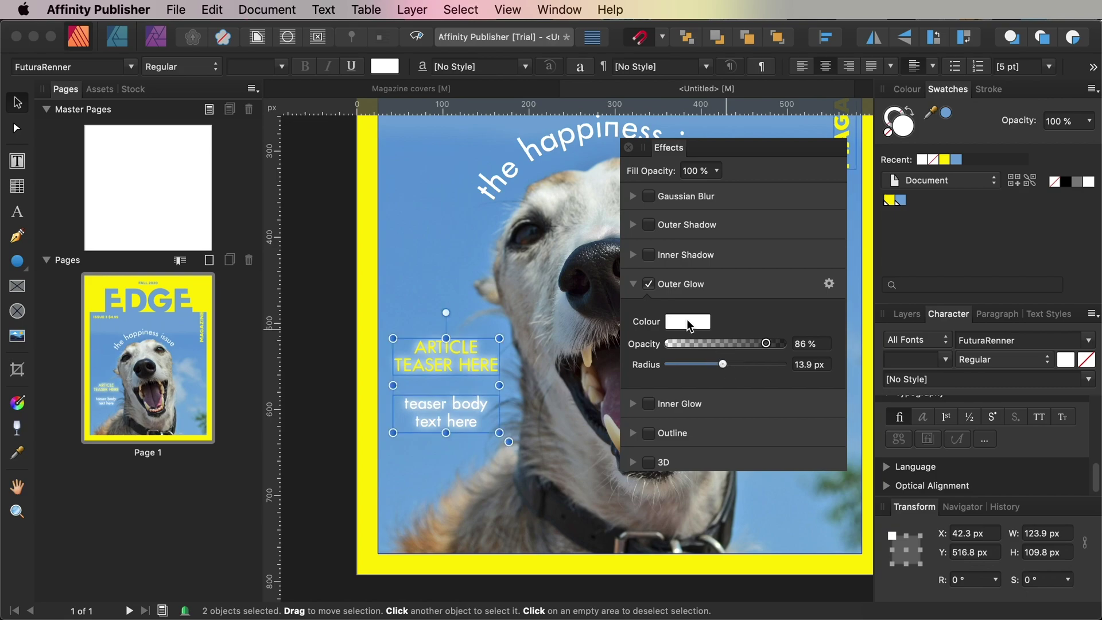
{"action": "left_click", "coordinate": [688, 325]}
{"action": "left_click_drag", "start_coordinate": [802, 374], "coordinate": [684, 374]}
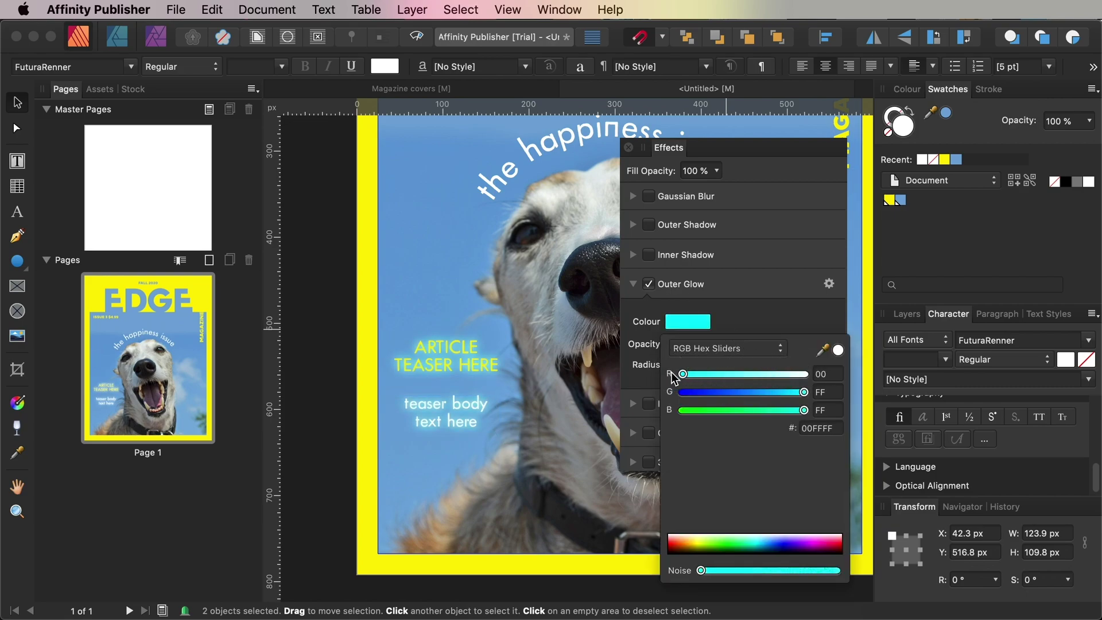
{"action": "mouse_move", "coordinate": [804, 392]}
{"action": "left_mouse_down"}
{"action": "mouse_move", "coordinate": [682, 392]}
{"action": "mouse_move", "coordinate": [706, 411]}
{"action": "mouse_move", "coordinate": [683, 409]}
{"action": "left_mouse_up"}
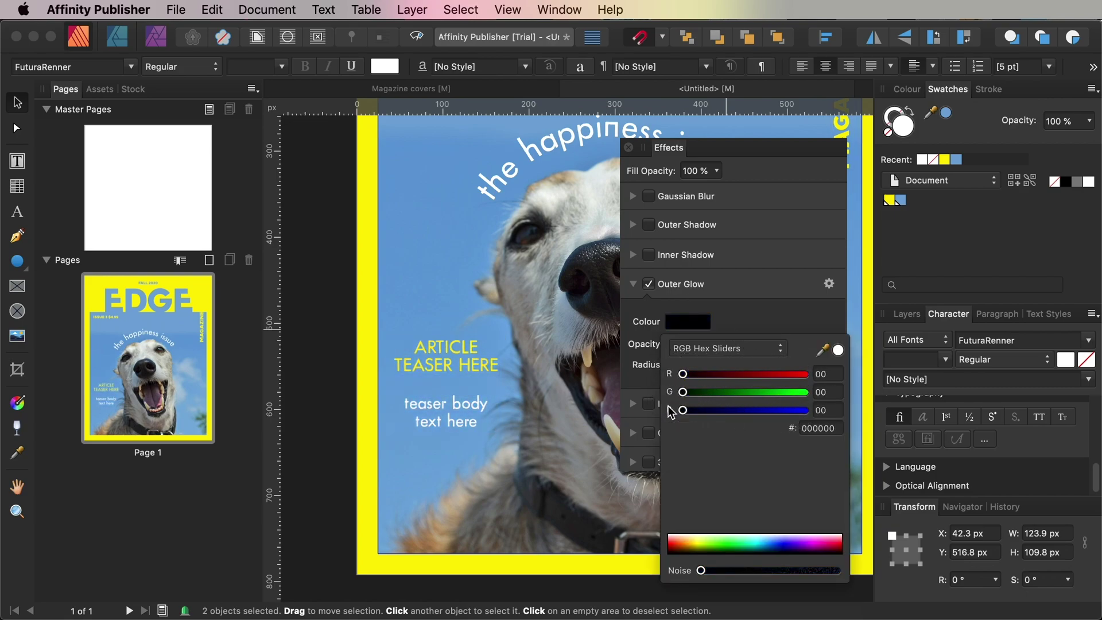
{"action": "left_click", "coordinate": [803, 325]}
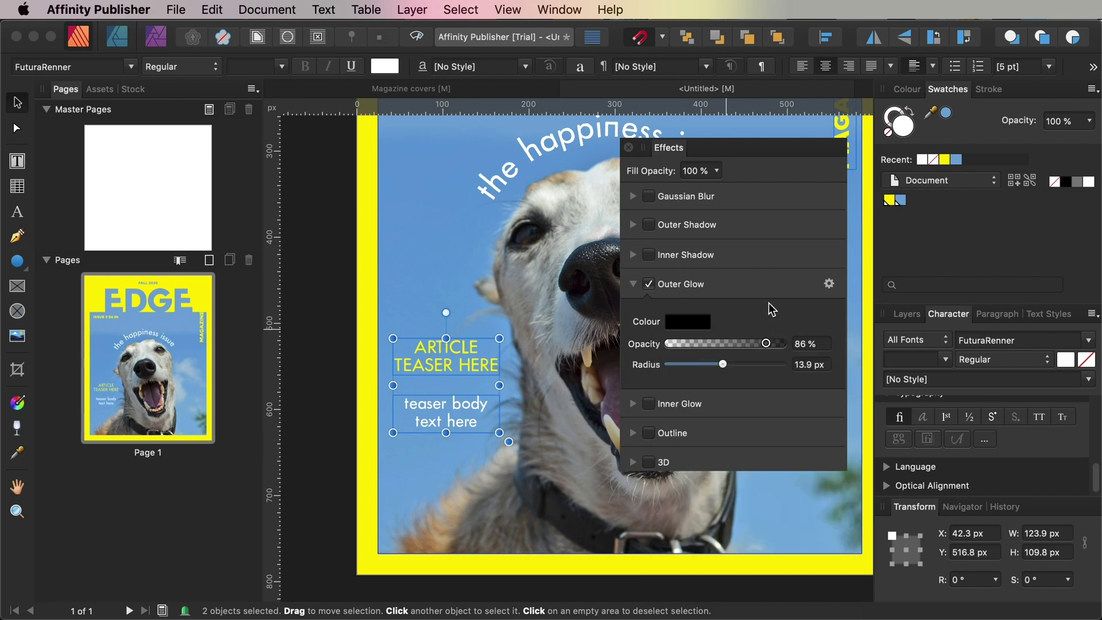
{"action": "left_click", "coordinate": [630, 148]}
Draw a short horizontal Pen line between heading and body, stroked yellow at 0.4 pt
{"action": "left_click", "coordinate": [353, 319]}
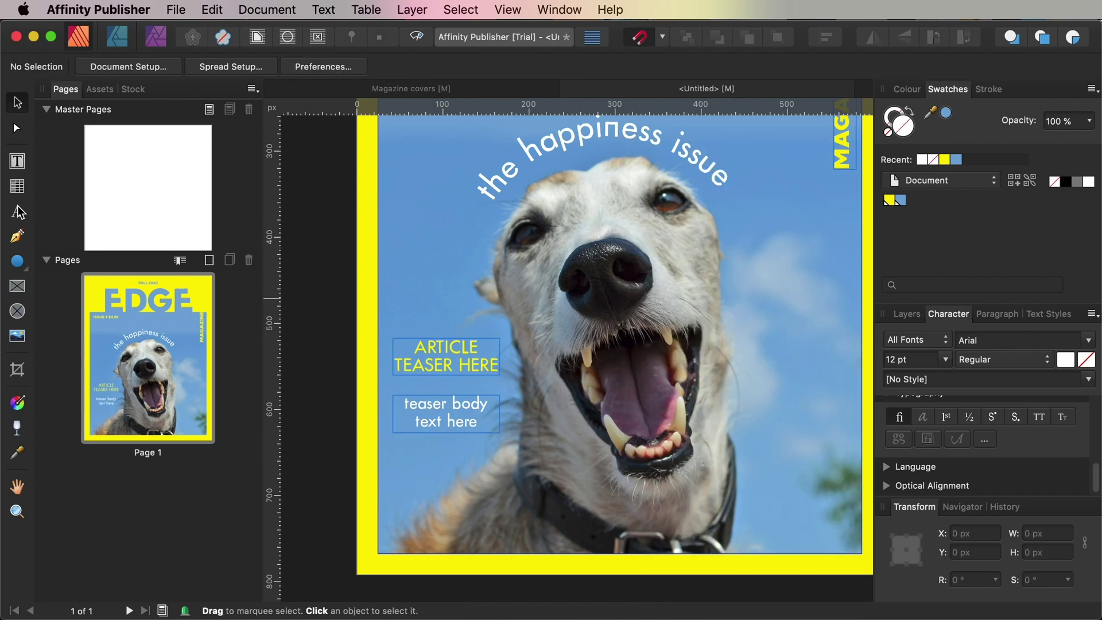
{"action": "left_click", "coordinate": [17, 236]}
{"action": "left_click_drag", "start_coordinate": [436, 383], "coordinate": [461, 383]}
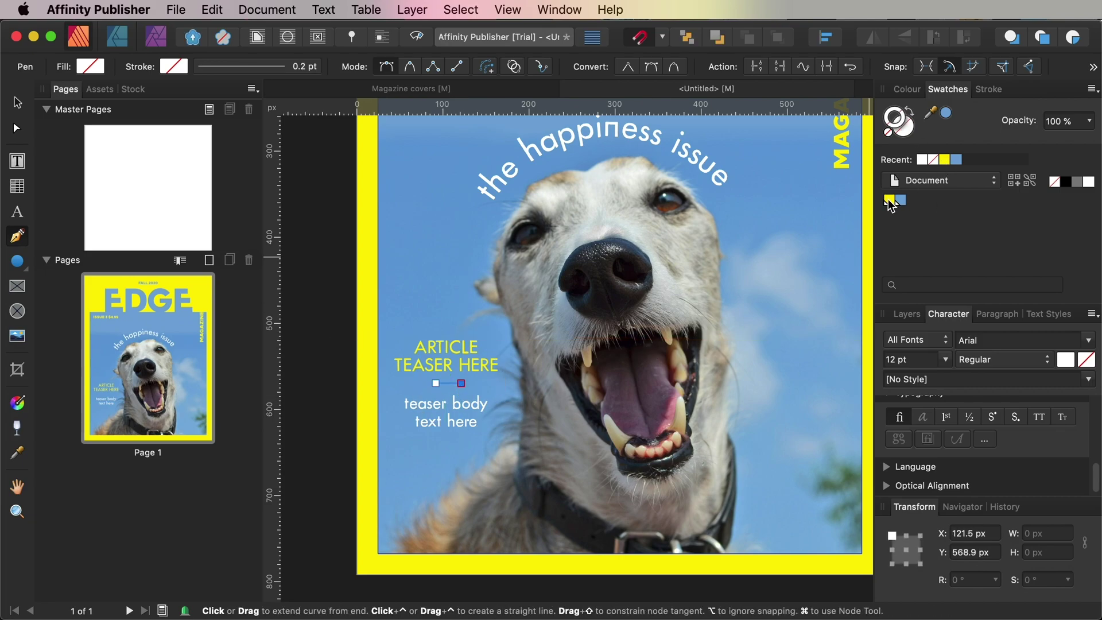
{"action": "left_click", "coordinate": [889, 200]}
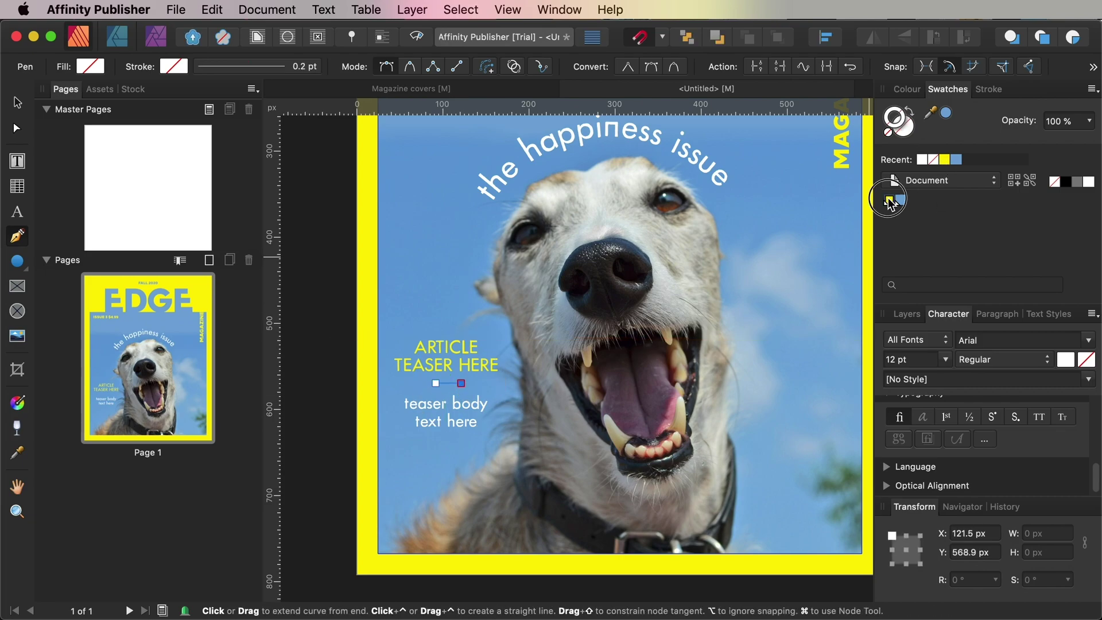
{"action": "left_click", "coordinate": [989, 88]}
{"action": "left_click_drag", "start_coordinate": [920, 137], "coordinate": [927, 139]}
{"action": "key", "text": "v"}
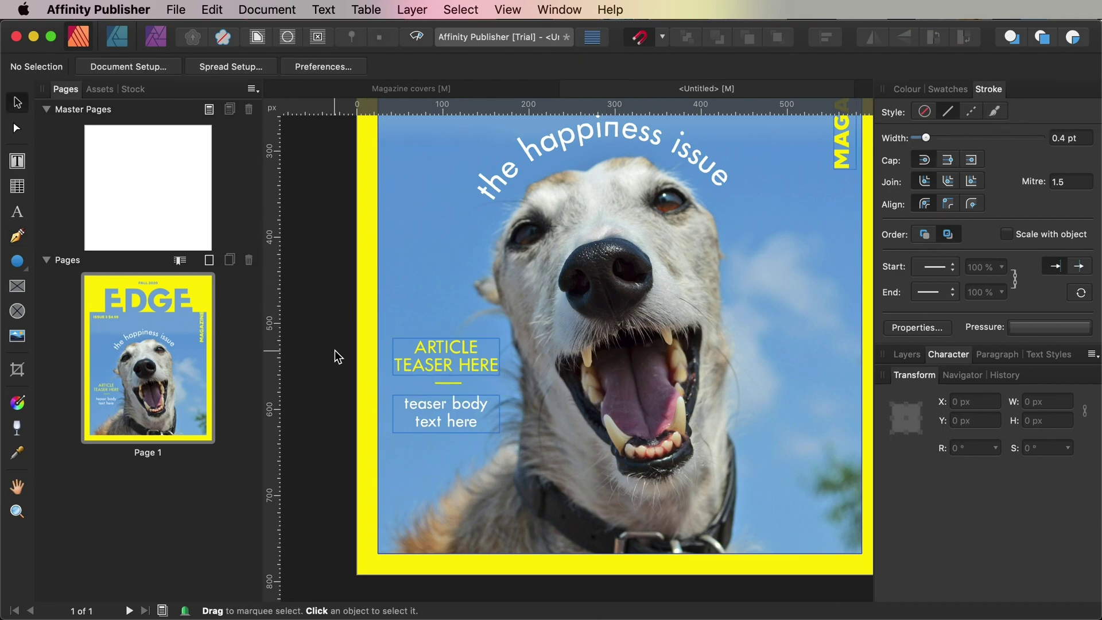
{"action": "left_click", "coordinate": [447, 383]}
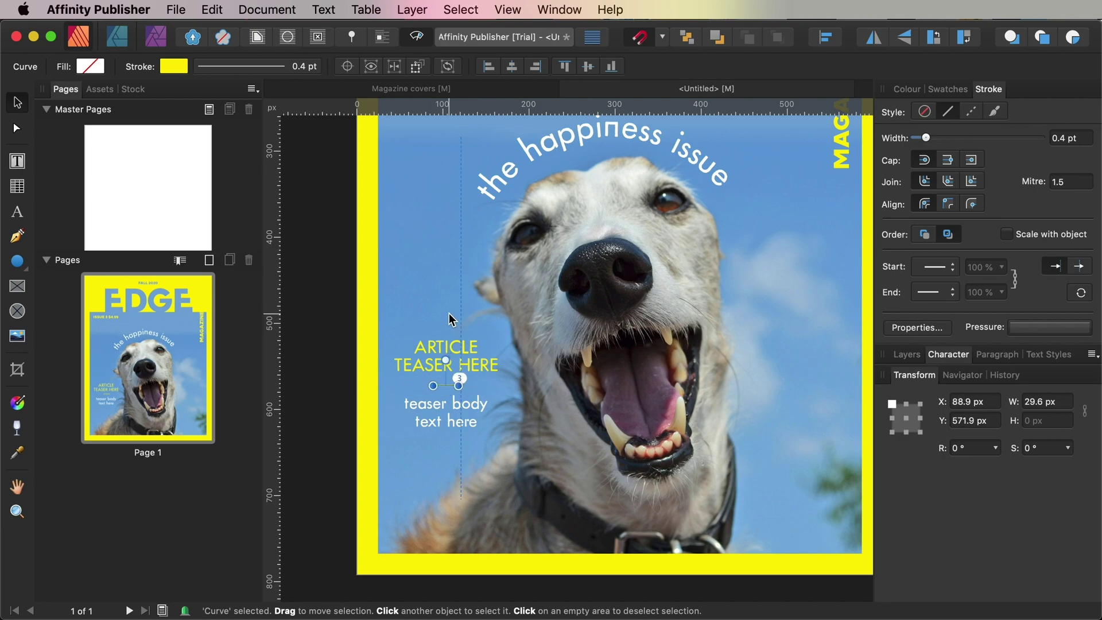
{"action": "left_click", "coordinate": [329, 346]}
Copy and paste the teaser heading, divider and body text as a duplicate group
{"action": "left_click", "coordinate": [465, 365]}
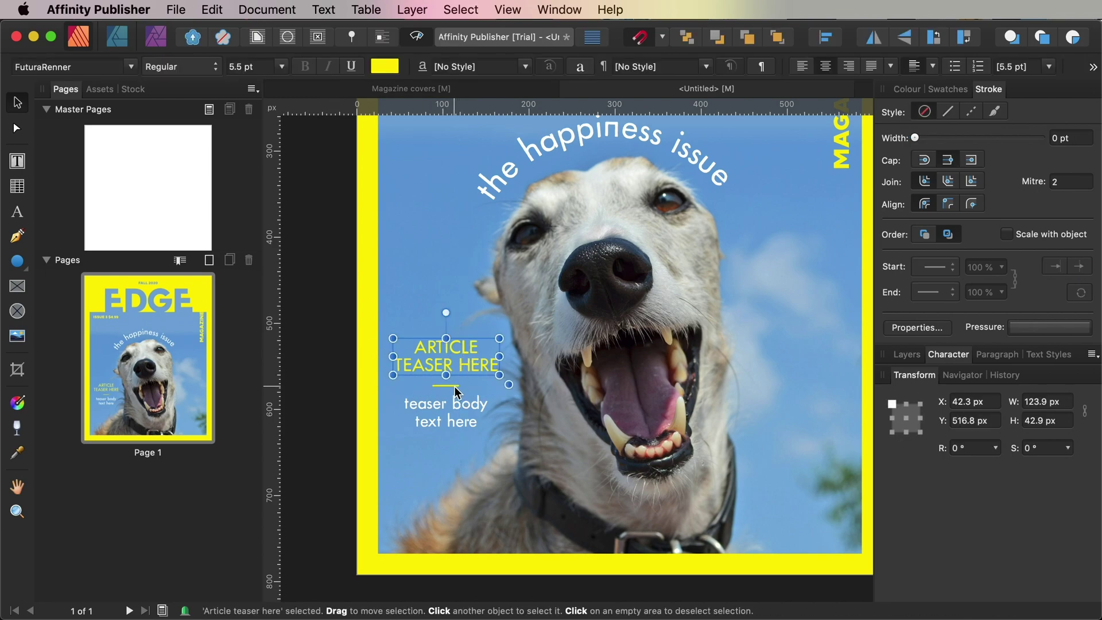
{"action": "left_click", "coordinate": [451, 386], "text": "shift"}
{"action": "left_click", "coordinate": [455, 412], "text": "shift"}
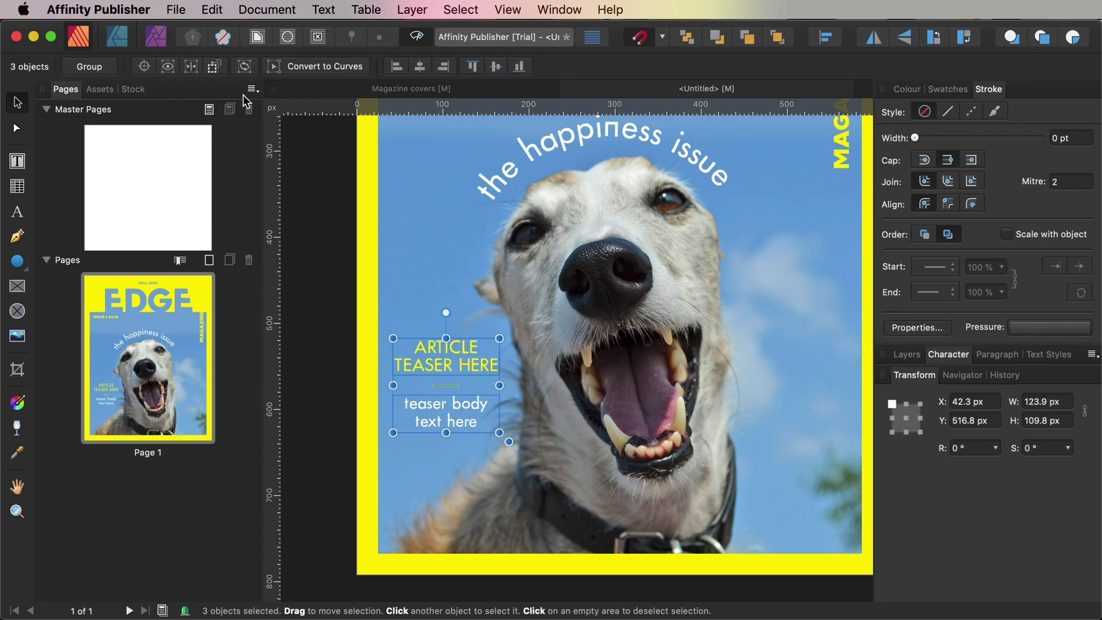
{"action": "left_click", "coordinate": [212, 10]}
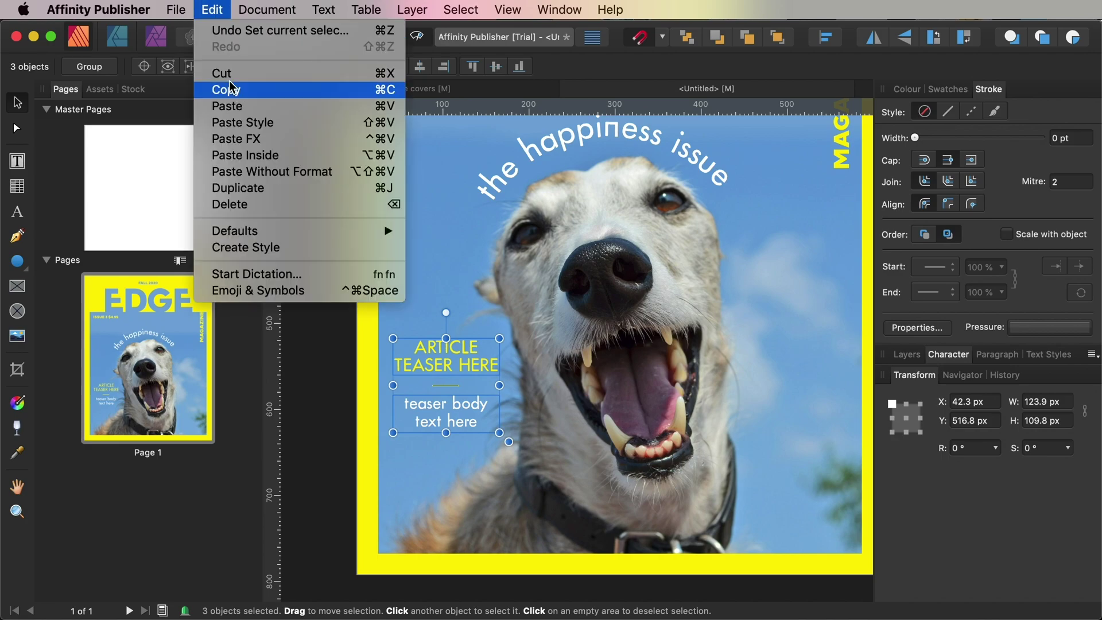
{"action": "left_click", "coordinate": [227, 90]}
{"action": "left_click", "coordinate": [212, 9]}
{"action": "left_click", "coordinate": [227, 106]}
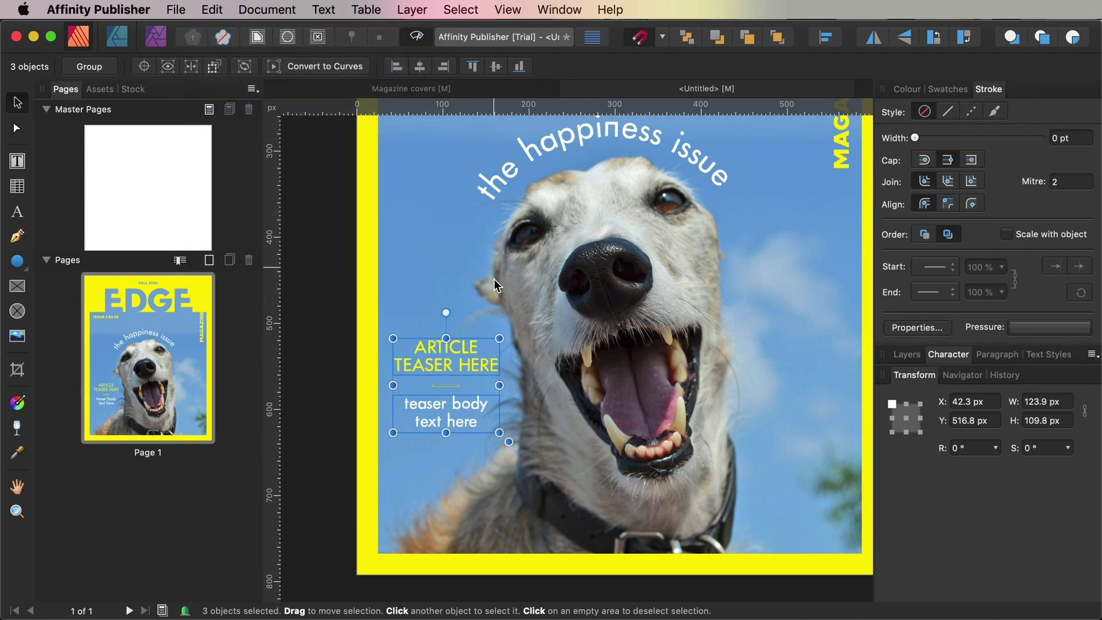
Move the teaser copy to the photo's right edge and align it with the left teaser
{"action": "left_click_drag", "start_coordinate": [452, 356], "coordinate": [808, 355]}
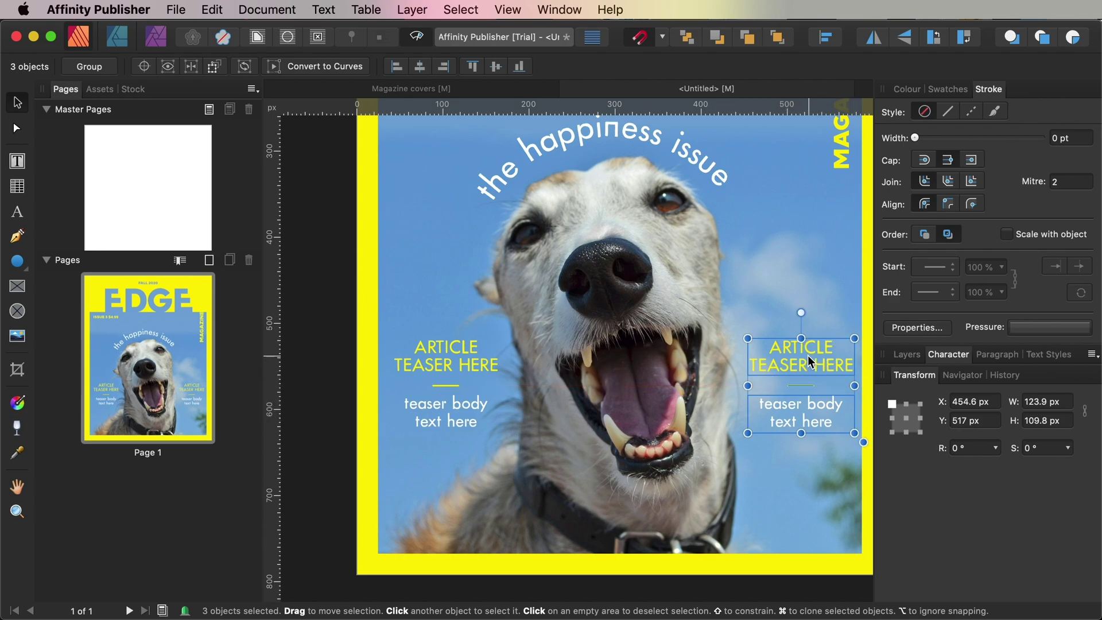
{"action": "key", "text": "super+0"}
{"action": "key", "text": "super+d"}
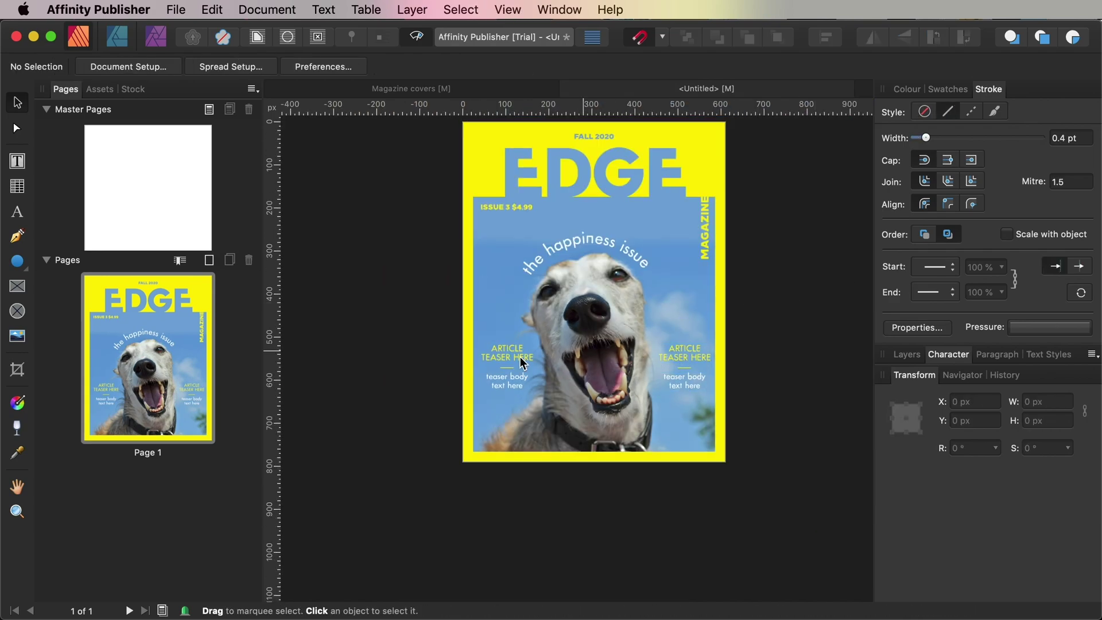
{"action": "left_click", "coordinate": [697, 365]}
{"action": "left_click", "coordinate": [757, 394]}
{"action": "left_click_drag", "start_coordinate": [757, 396], "coordinate": [634, 304]}
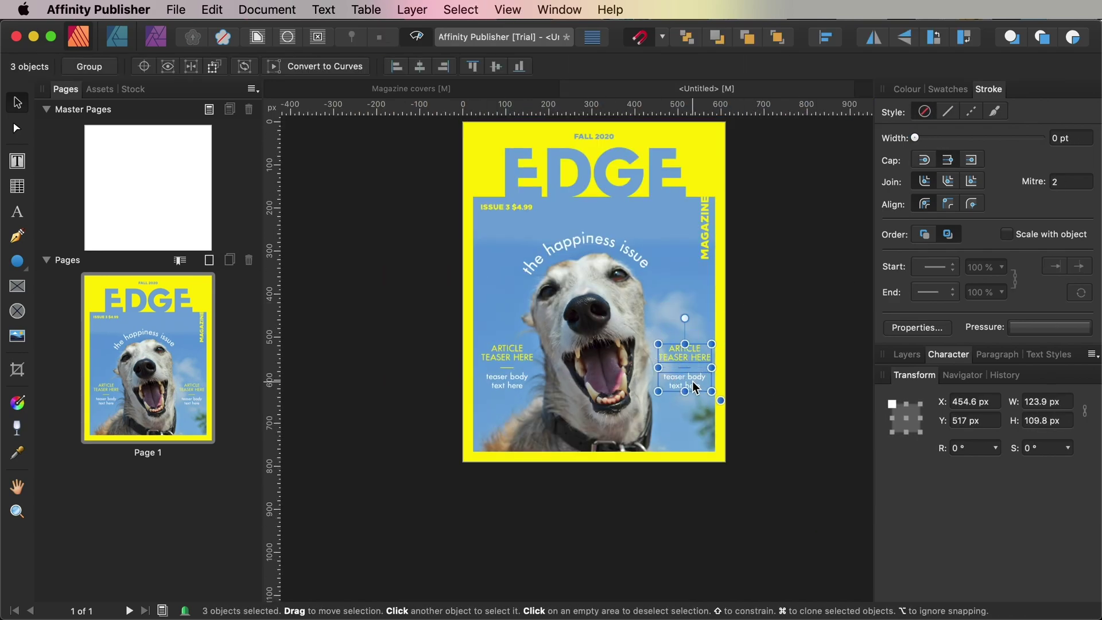
{"action": "left_click_drag", "start_coordinate": [700, 361], "coordinate": [696, 360]}
{"action": "left_click", "coordinate": [767, 375]}
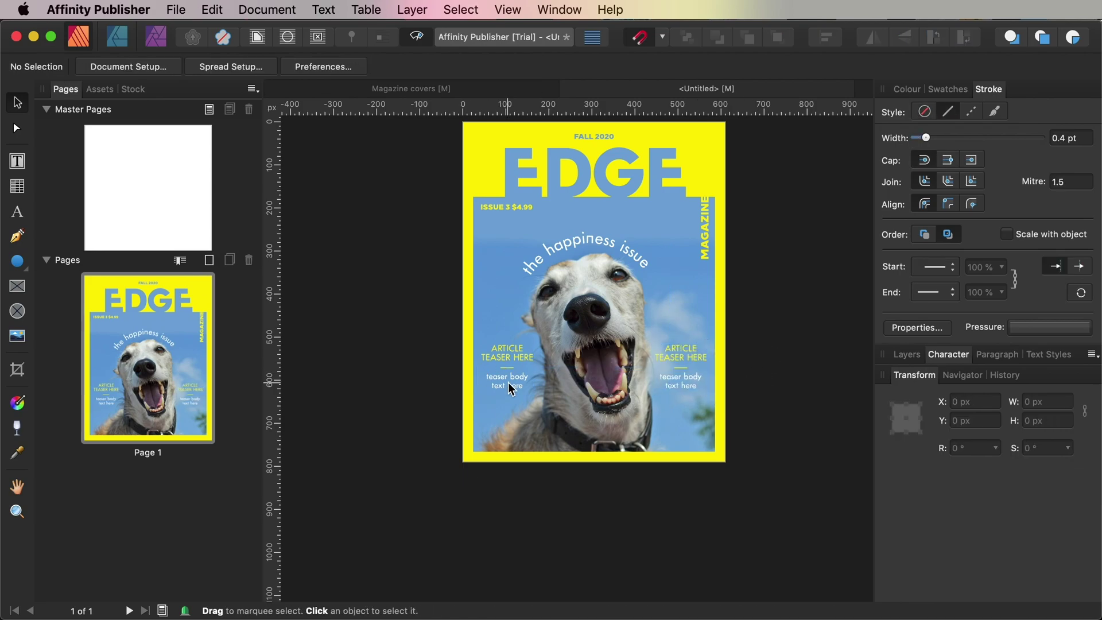
{"action": "left_click", "coordinate": [510, 389]}
{"action": "left_click", "coordinate": [689, 363]}
{"action": "left_click", "coordinate": [767, 387]}
{"action": "scroll", "coordinate": [762, 380], "scroll_direction": "up", "scroll_amount": 3}
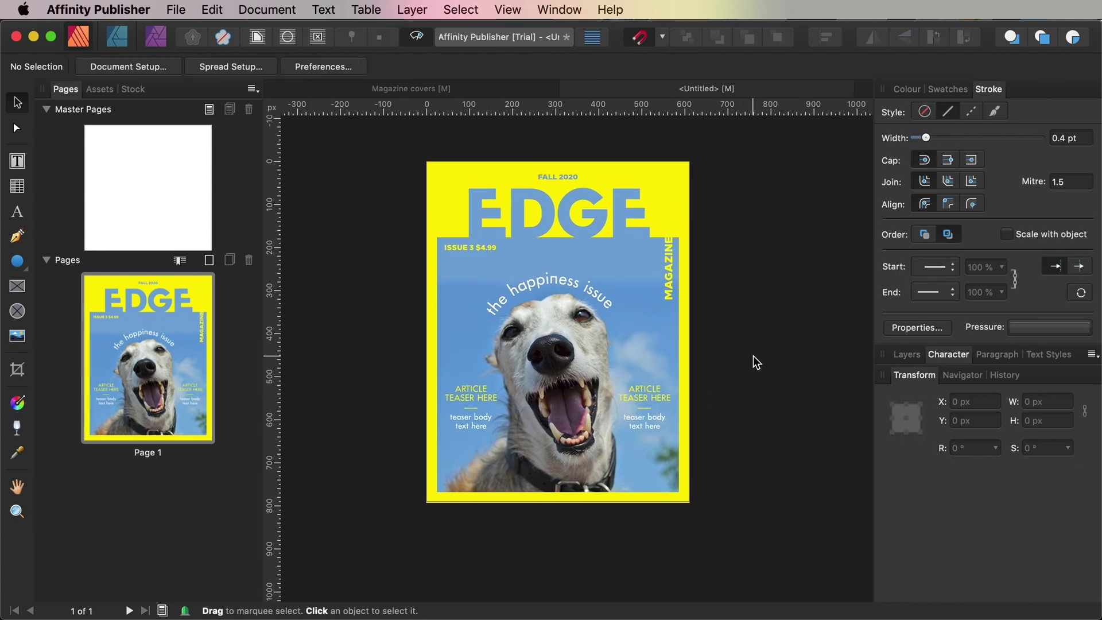
{"action": "scroll", "coordinate": [753, 362], "scroll_direction": "down", "scroll_amount": 1}
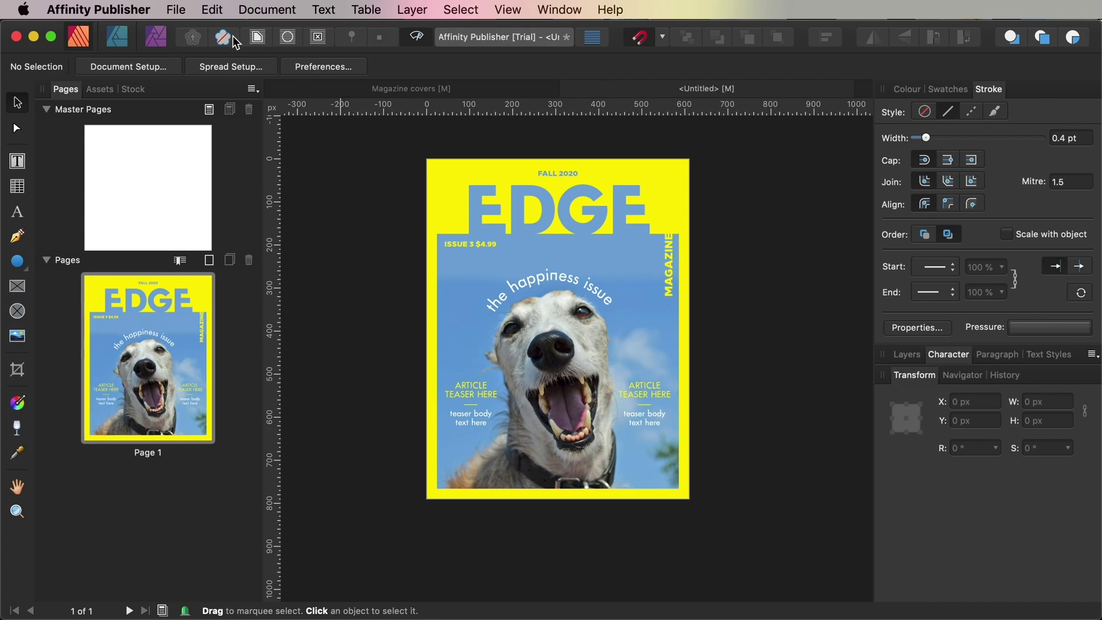
{"action": "left_click", "coordinate": [177, 9]}
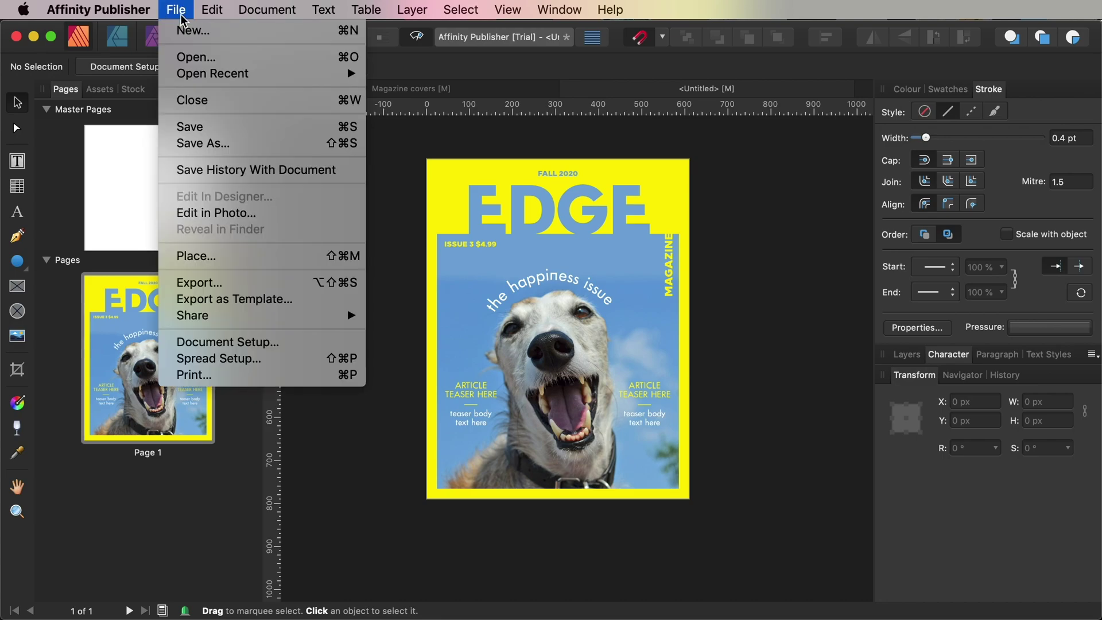
{"action": "left_click", "coordinate": [202, 283]}
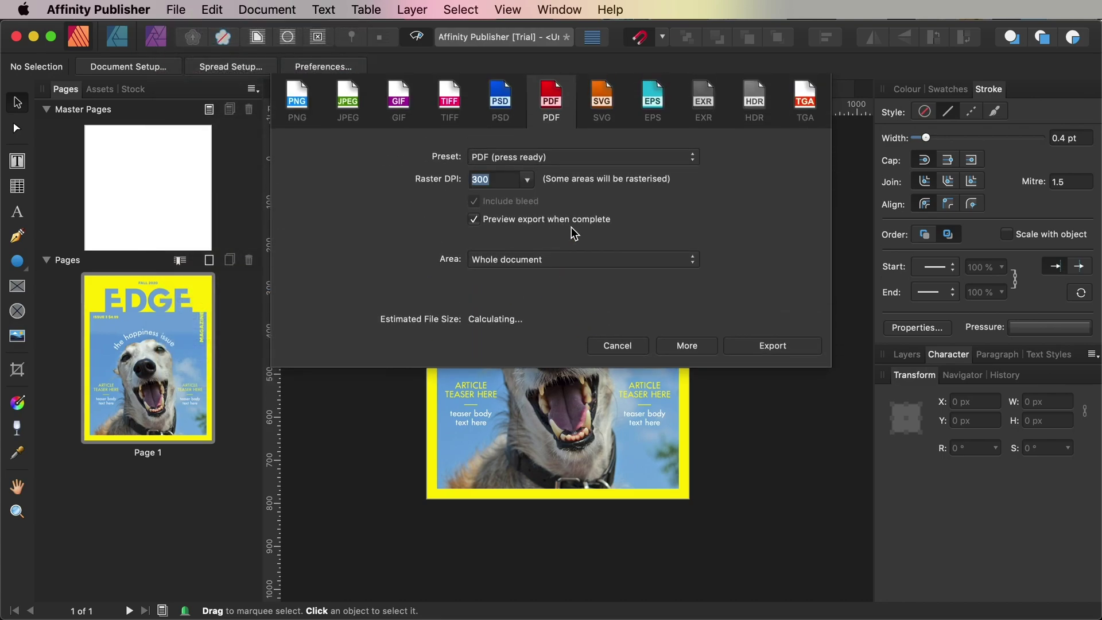
{"action": "left_click", "coordinate": [574, 158]}
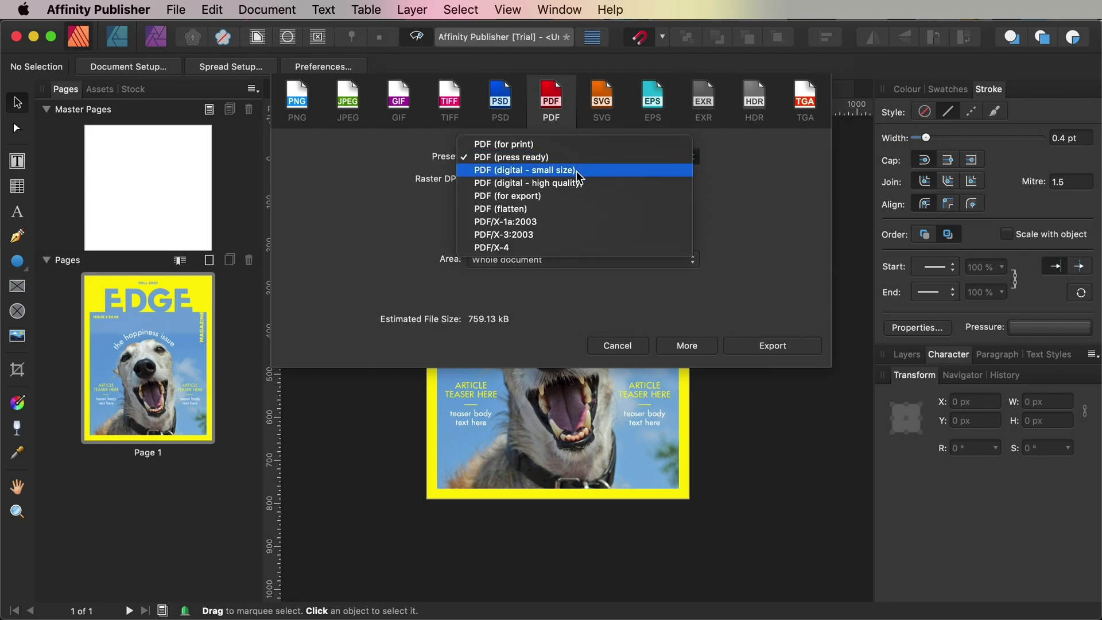
{"action": "left_click", "coordinate": [569, 184]}
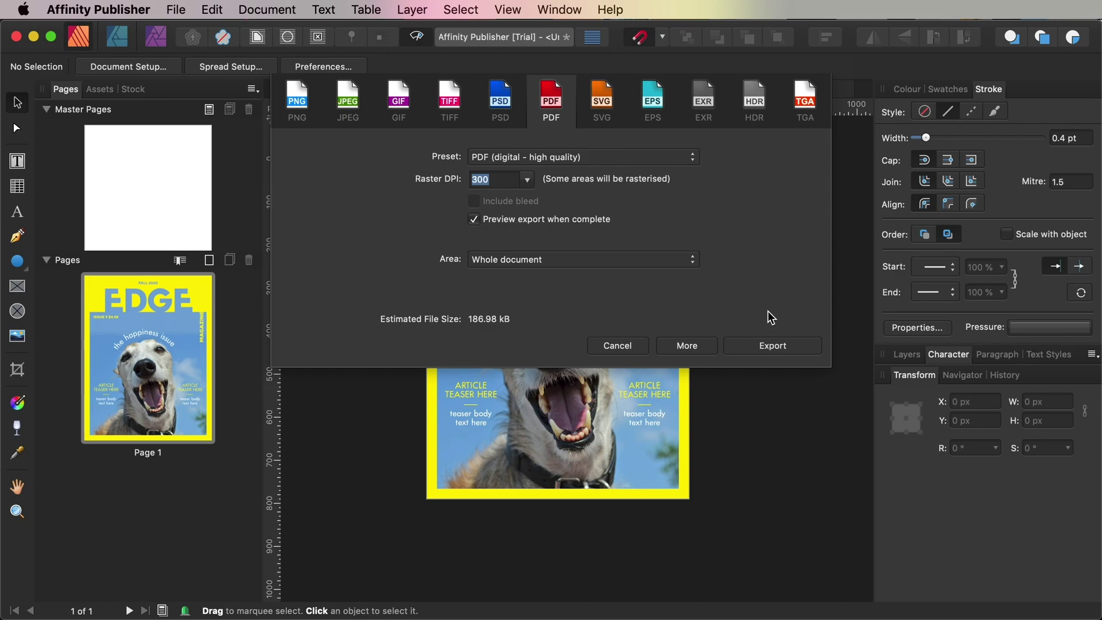
{"action": "left_click", "coordinate": [625, 346]}
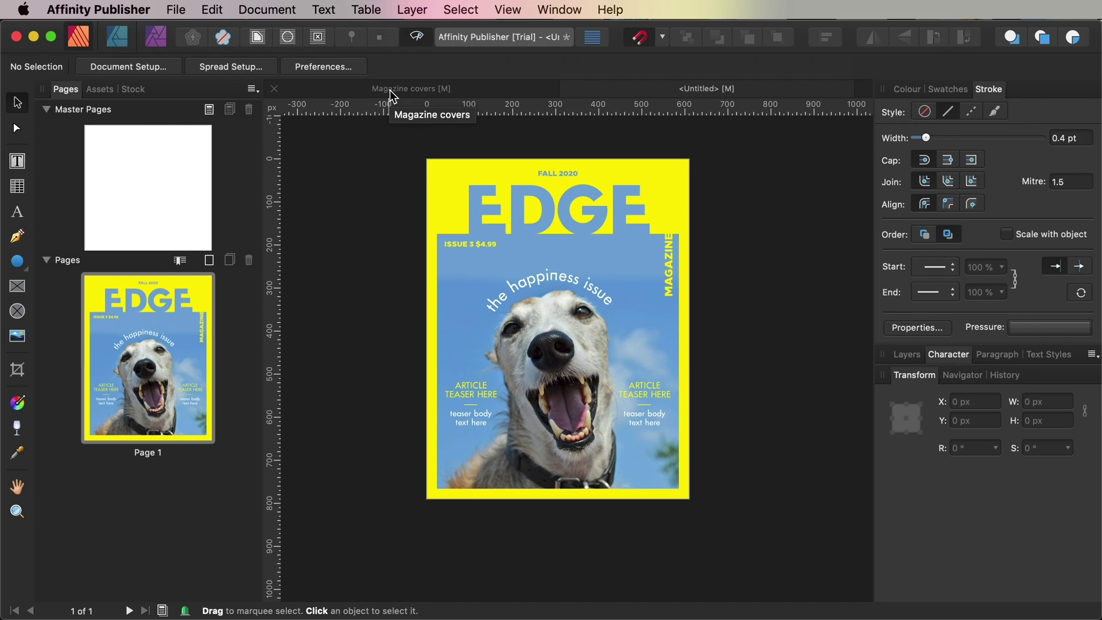
In the Magazine covers document, view page 2 and inspect its dog picture and pink background
{"action": "left_click", "coordinate": [390, 89]}
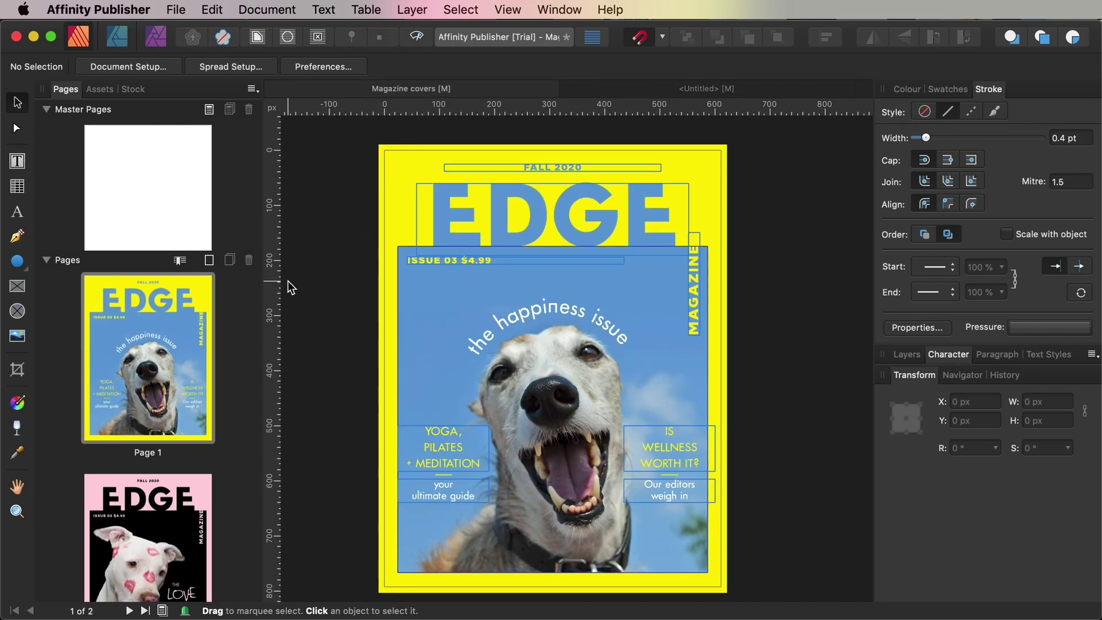
{"action": "scroll", "coordinate": [171, 329], "scroll_direction": "down", "scroll_amount": 5}
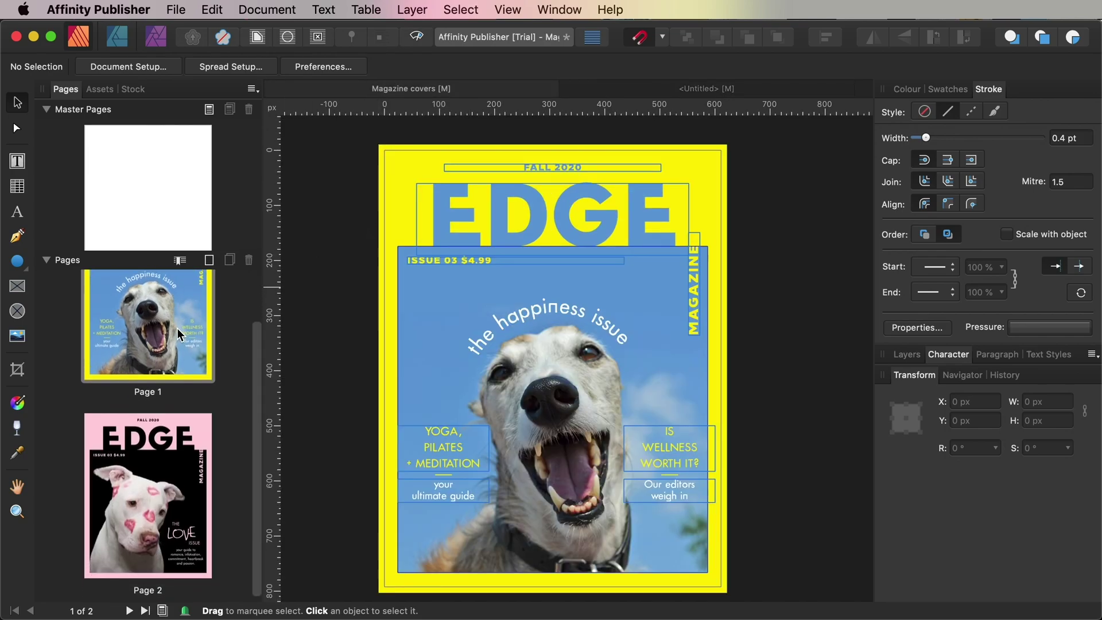
{"action": "left_click", "coordinate": [148, 490]}
{"action": "left_click", "coordinate": [621, 372]}
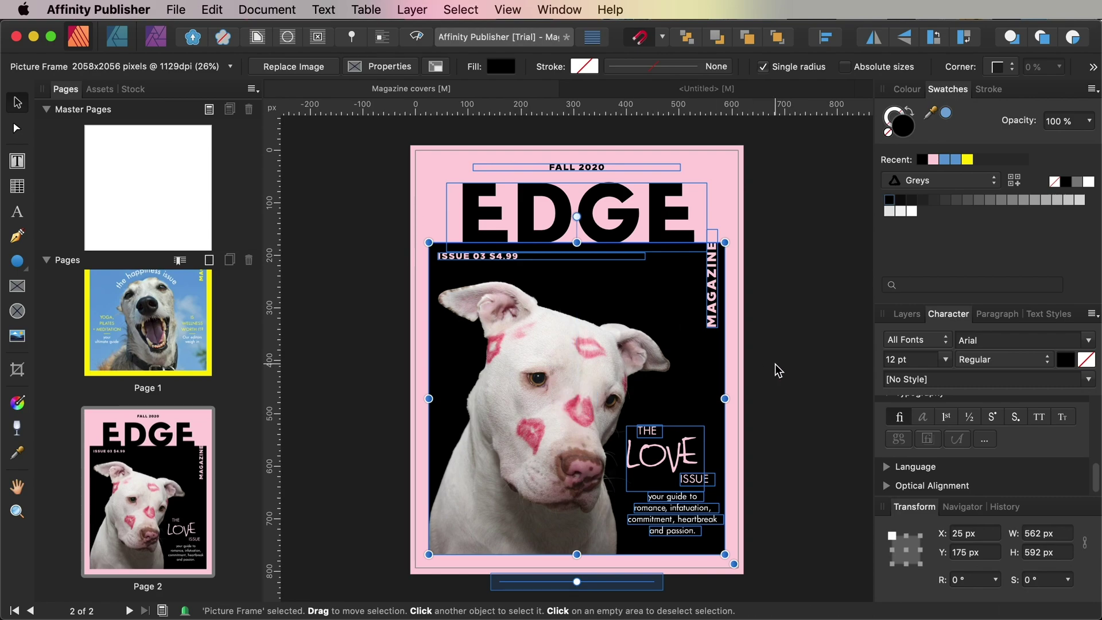
{"action": "scroll", "coordinate": [775, 368], "scroll_direction": "down", "scroll_amount": 2}
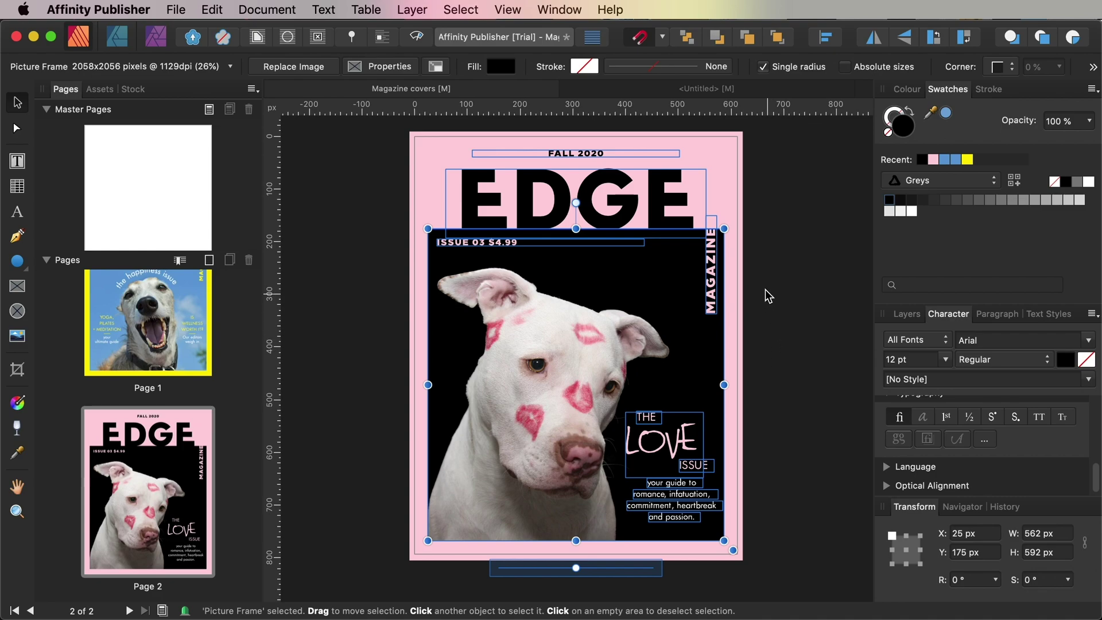
{"action": "left_click", "coordinate": [707, 144]}
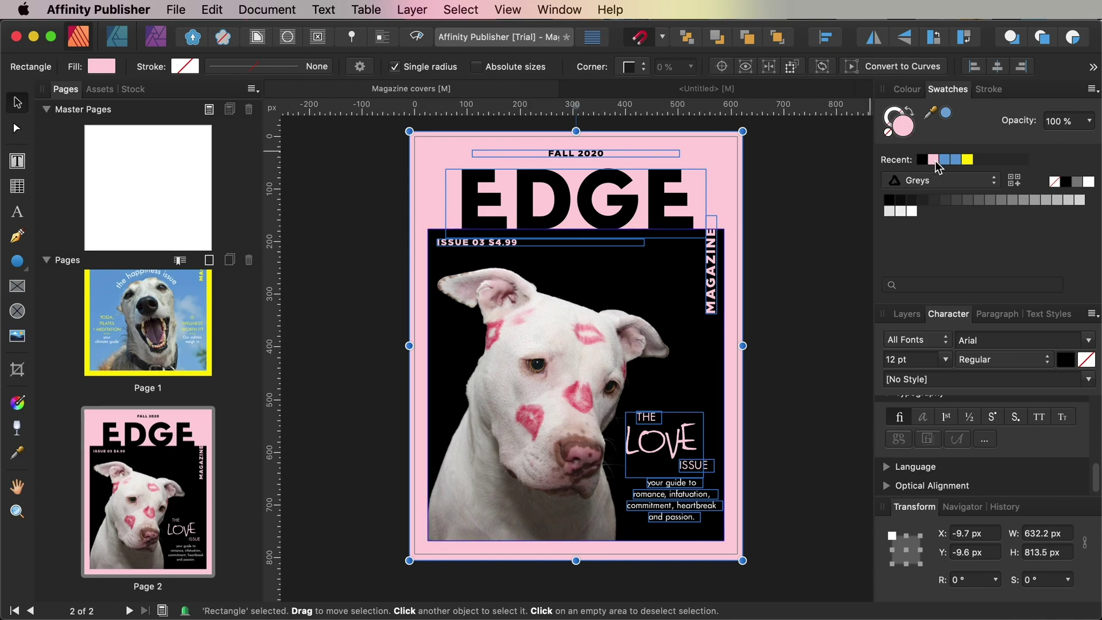
{"action": "left_click", "coordinate": [791, 276]}
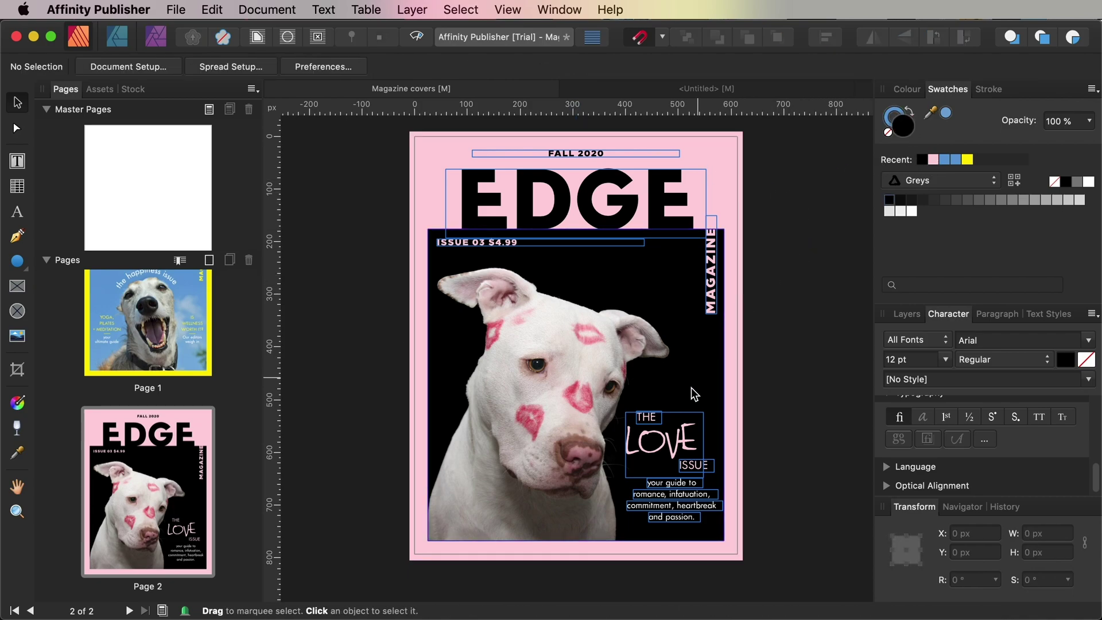
Inspect the LOVE text, preview the page without outlines, and return to page 1
{"action": "left_click", "coordinate": [667, 442]}
{"action": "double_click", "coordinate": [647, 447]}
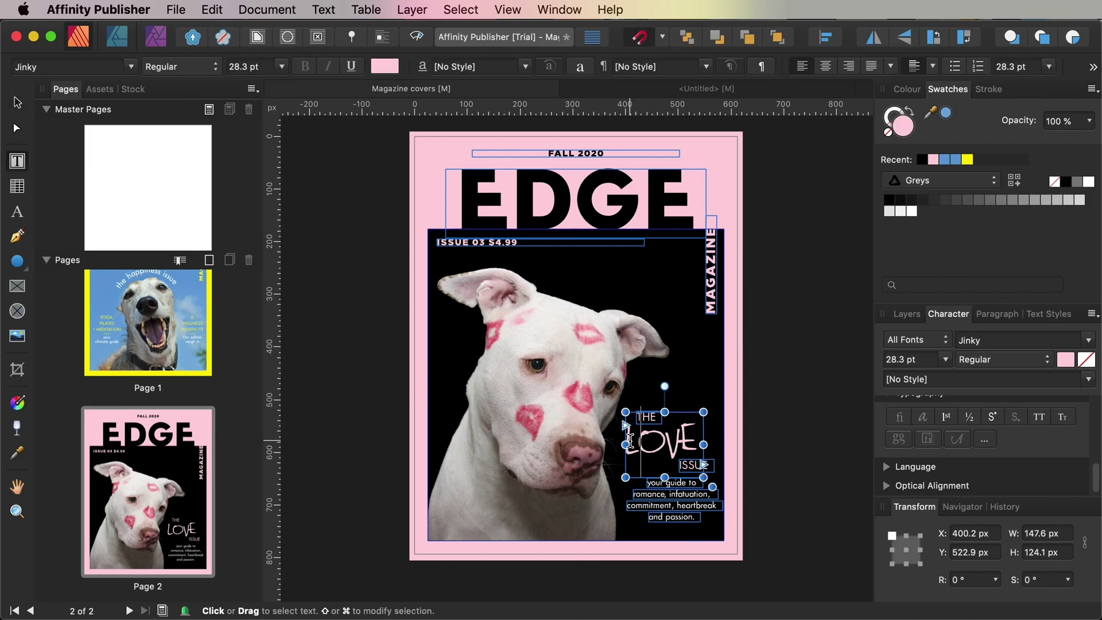
{"action": "key", "text": "ctrl+a"}
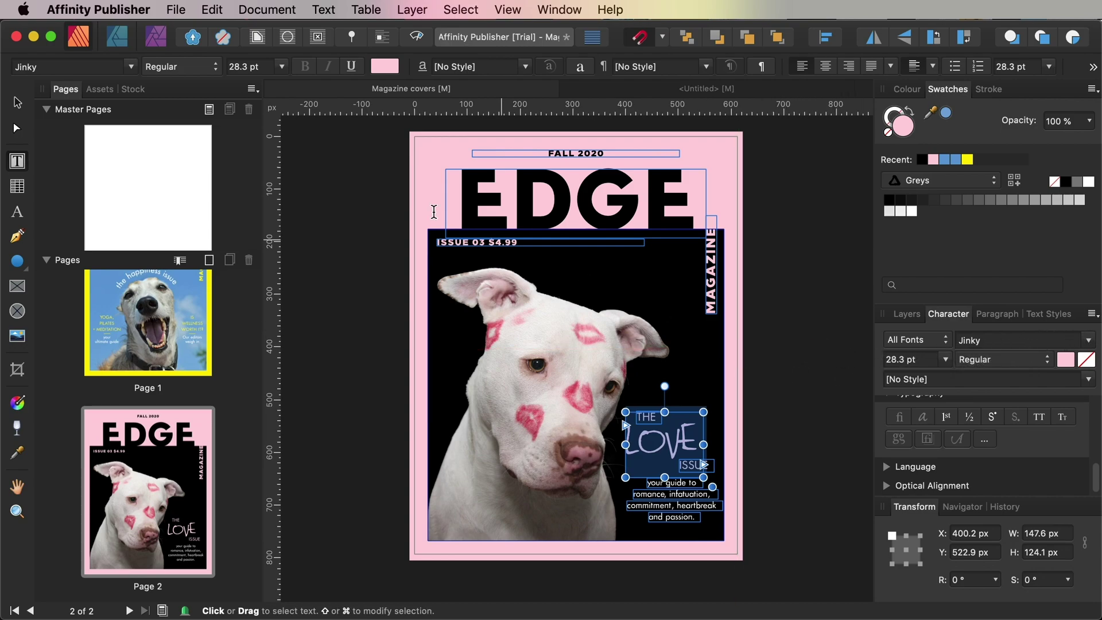
{"action": "left_click", "coordinate": [17, 100]}
{"action": "left_click", "coordinate": [330, 231]}
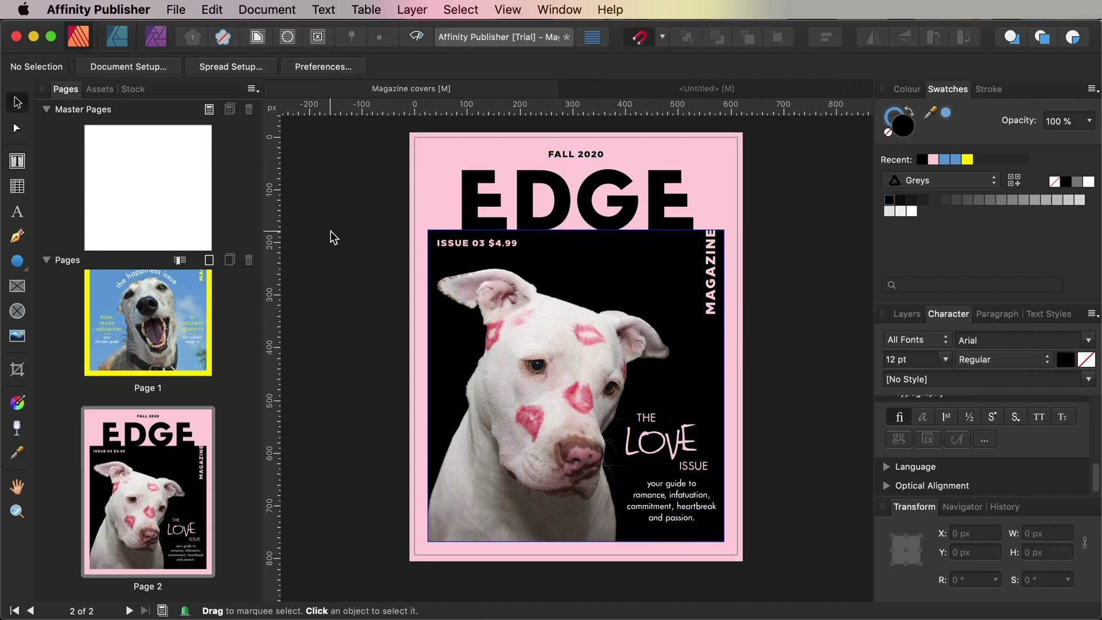
{"action": "scroll", "coordinate": [331, 230], "scroll_direction": "down", "scroll_amount": 1}
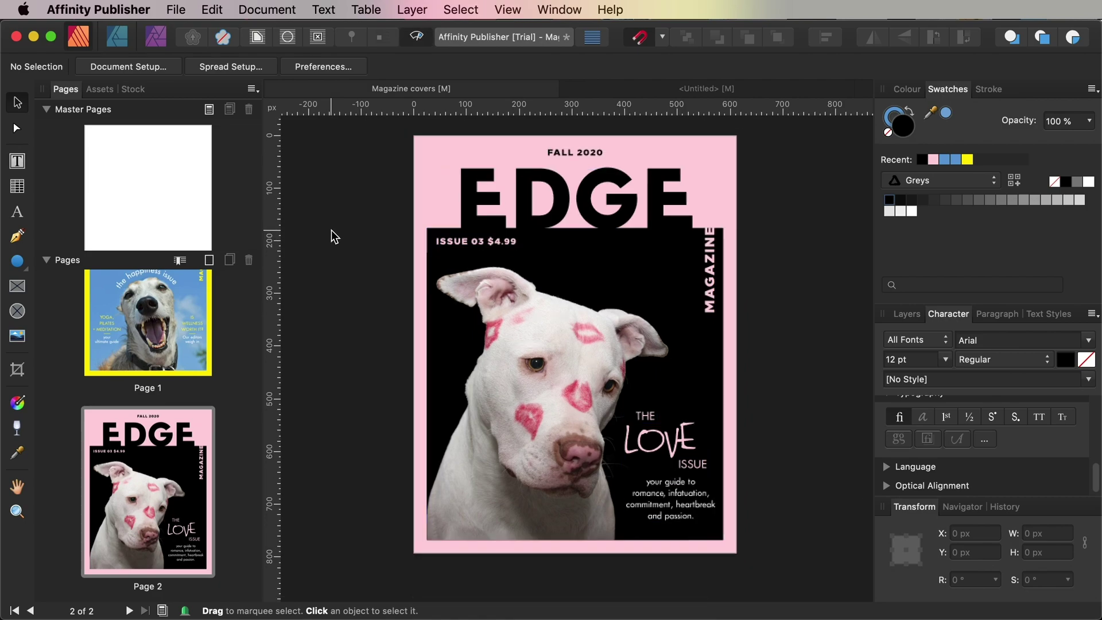
{"action": "key", "text": "w"}
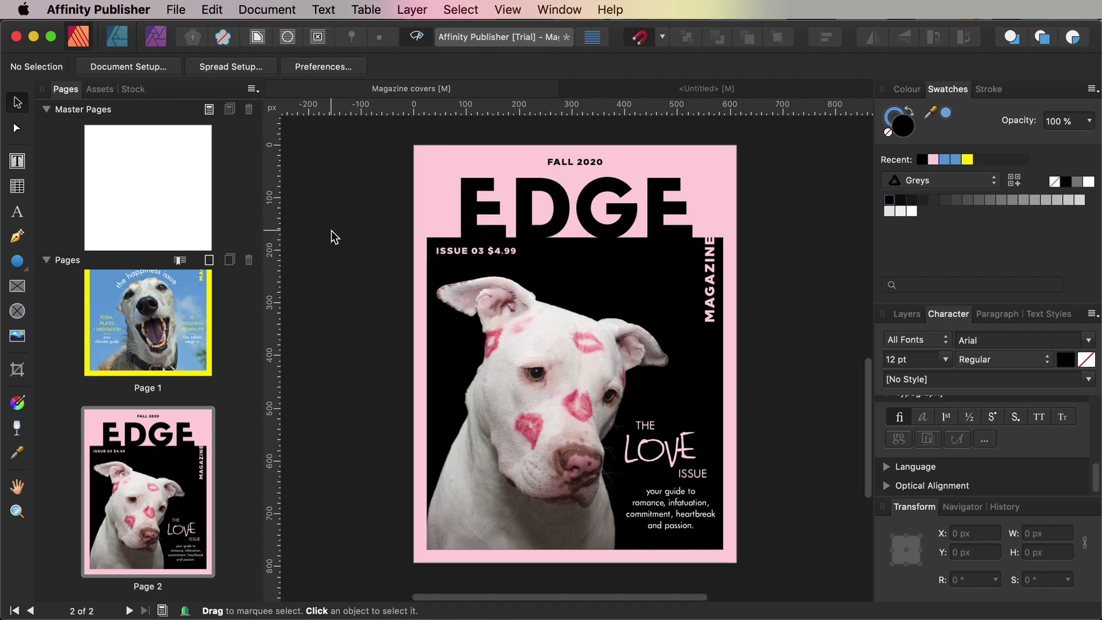
{"action": "left_click", "coordinate": [192, 298]}
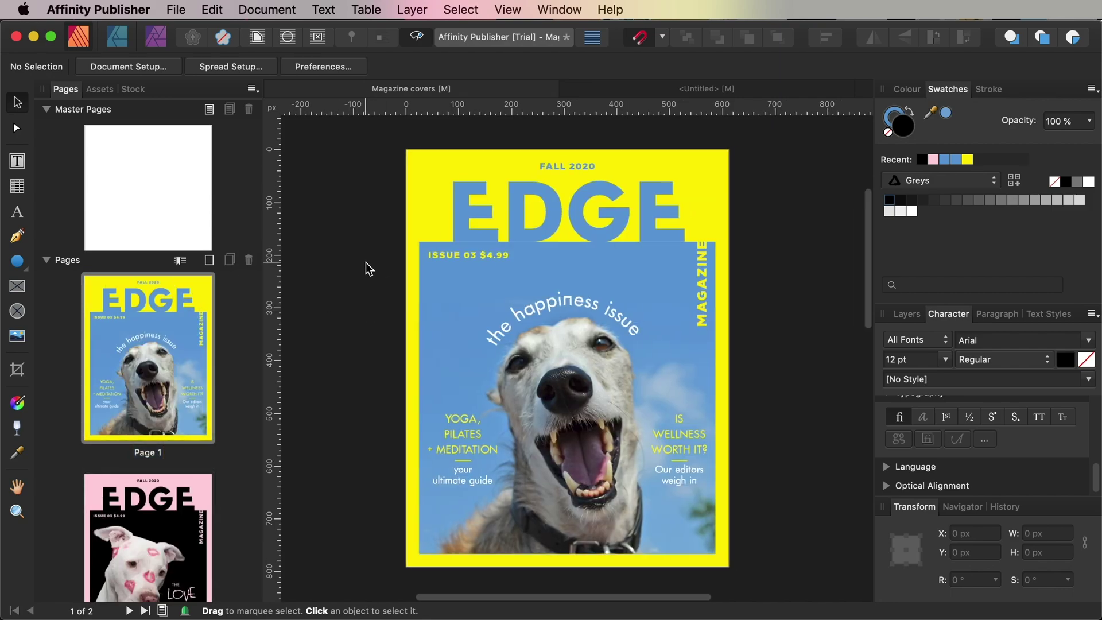
{"action": "left_click", "coordinate": [534, 217]}
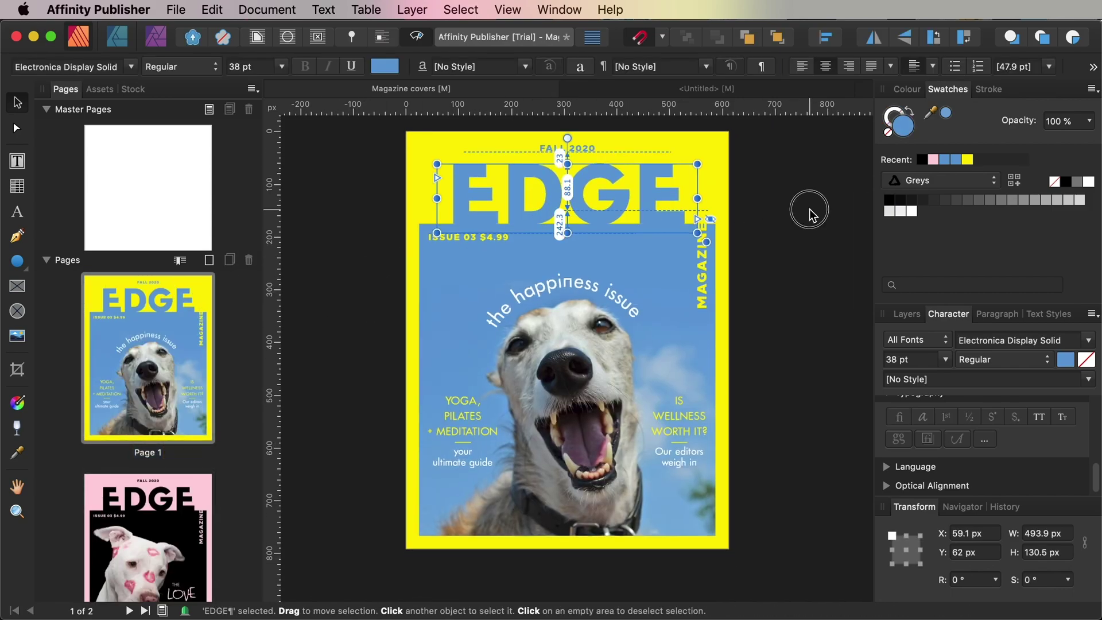
{"action": "left_click", "coordinate": [790, 218]}
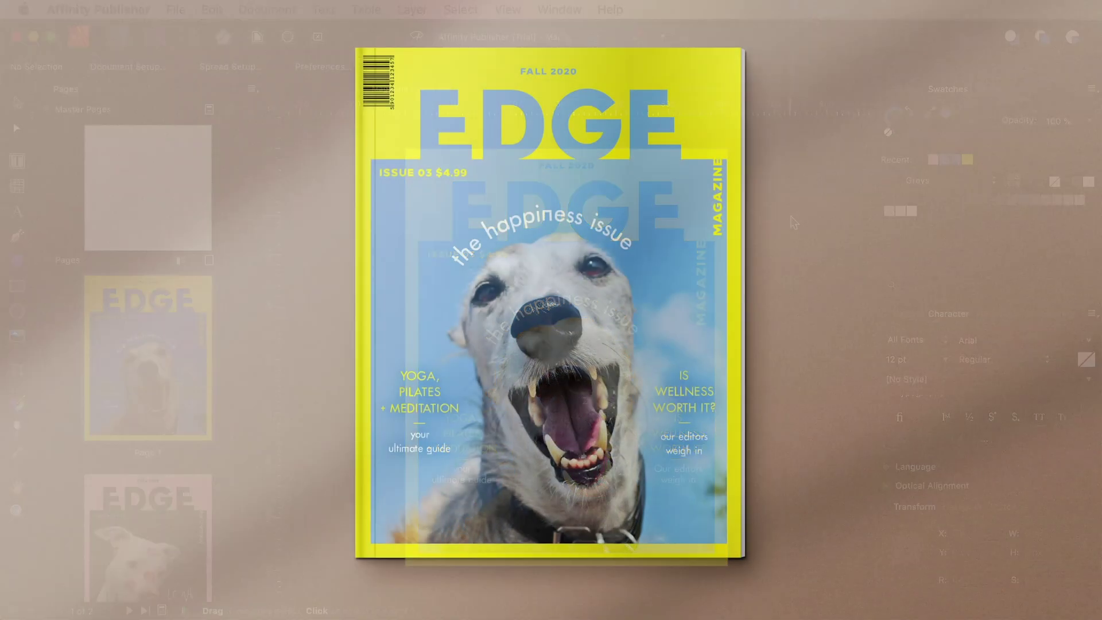